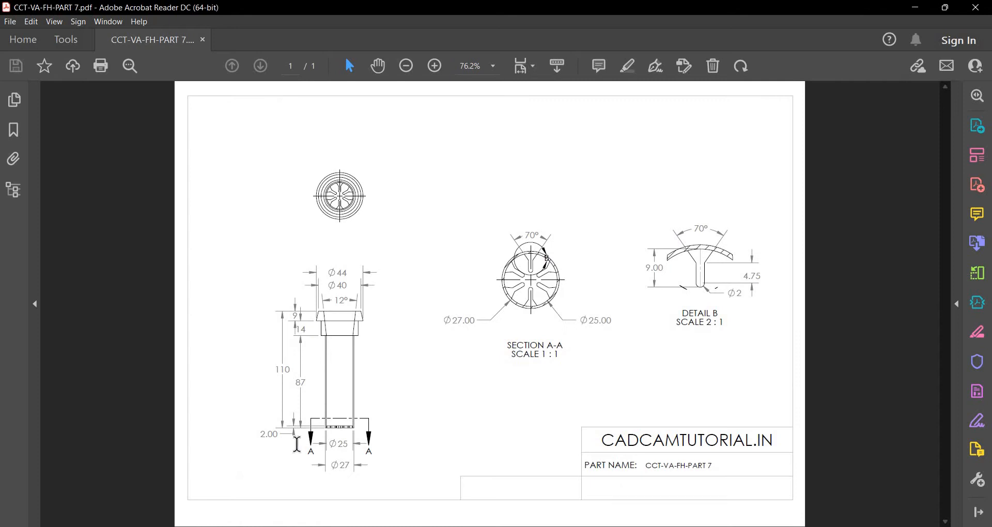
Start a new sketch on the Top Plane.
{"action": "scroll", "coordinate": [472, 494], "scroll_direction": "up", "scroll_amount": 1, "text": "ctrl"}
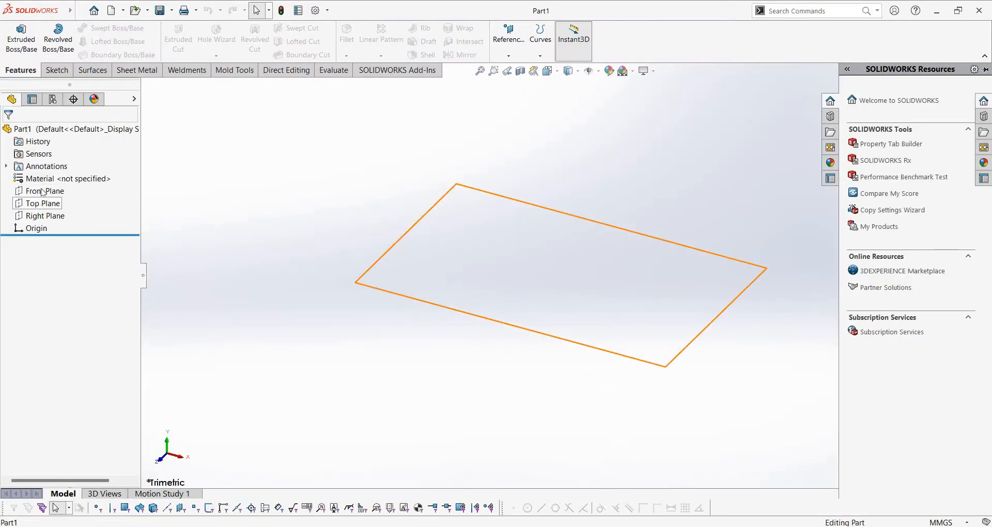
{"action": "left_click", "coordinate": [43, 203]}
{"action": "left_click", "coordinate": [53, 184]}
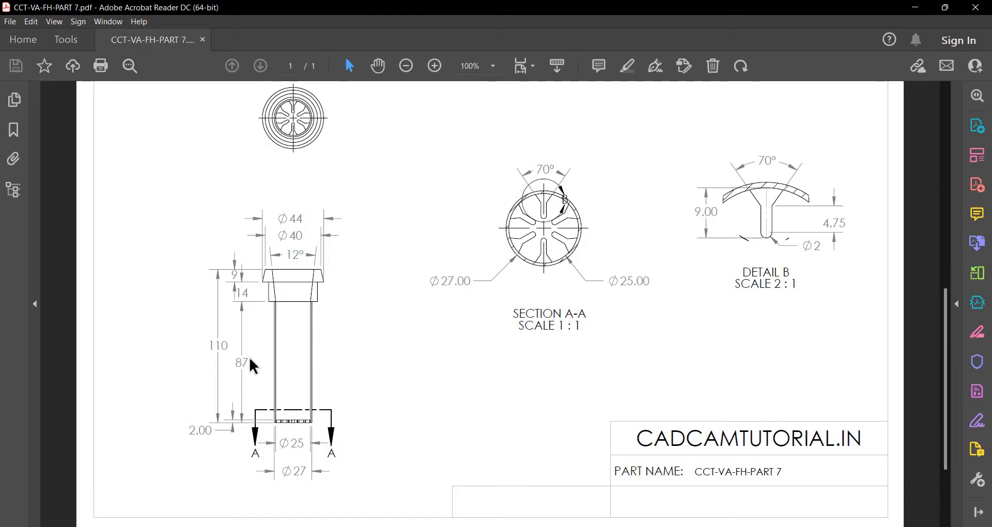
Examine the heights and diameters of the stepped tube's front view in the CCT-VA-FH-PART 7 drawing in Adobe Acrobat Reader.
{"action": "scroll", "coordinate": [267, 432], "scroll_direction": "up", "scroll_amount": 1, "text": "ctrl"}
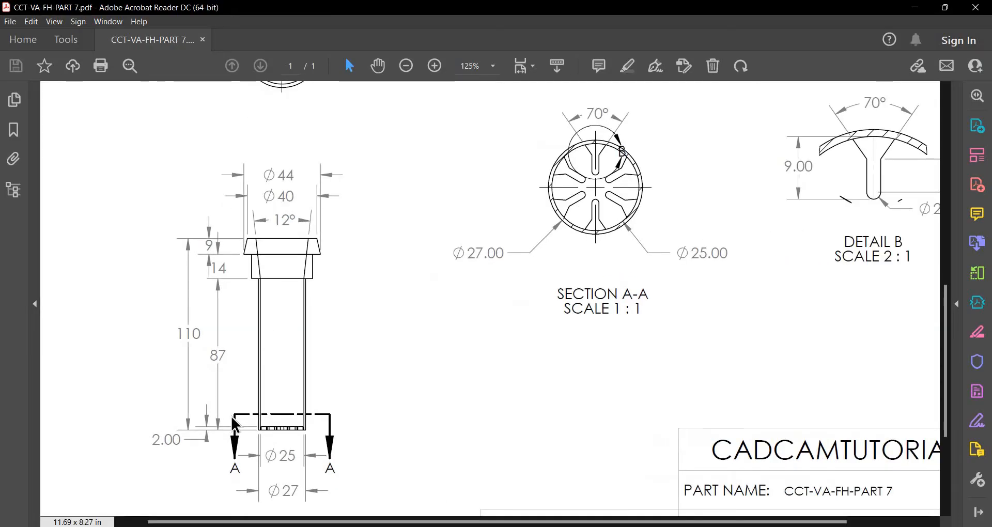
{"action": "scroll", "coordinate": [231, 415], "scroll_direction": "up", "scroll_amount": 2, "text": "ctrl"}
{"action": "scroll", "coordinate": [251, 383], "scroll_direction": "left", "scroll_amount": 2}
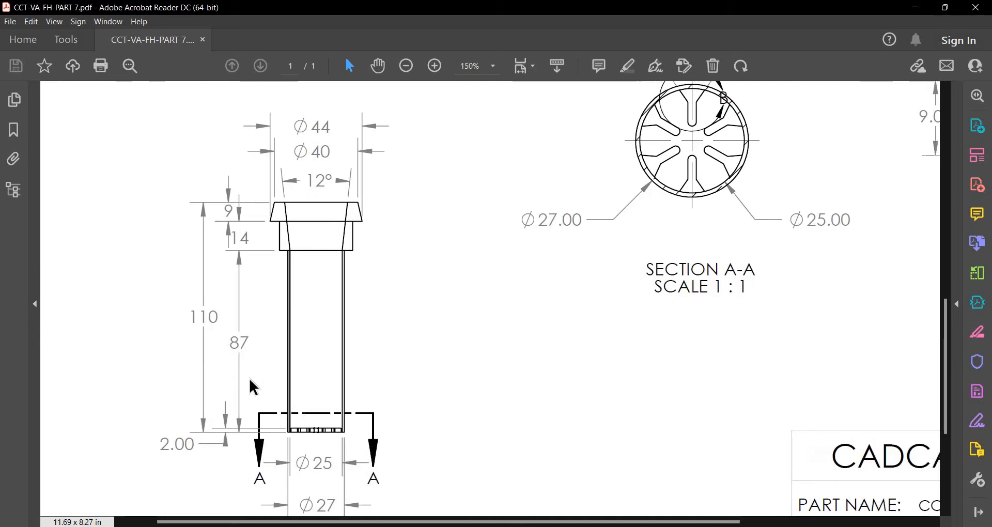
{"action": "scroll", "coordinate": [245, 378], "scroll_direction": "left", "scroll_amount": 1}
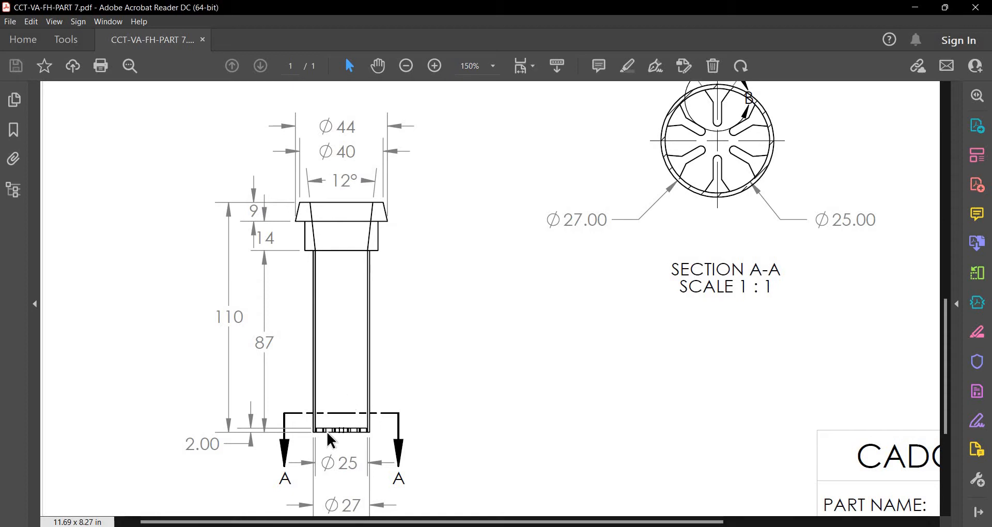
{"action": "scroll", "coordinate": [327, 433], "scroll_direction": "up", "scroll_amount": 1, "text": "ctrl"}
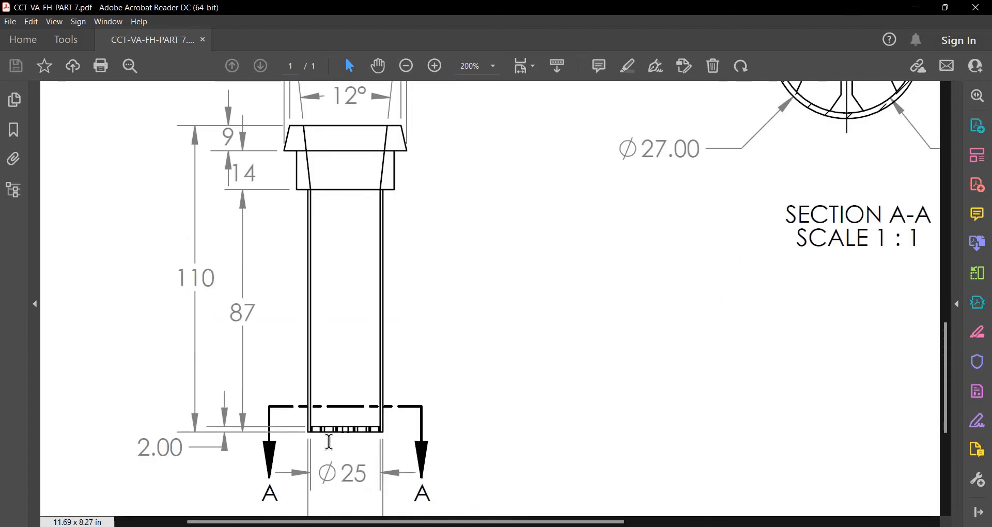
{"action": "scroll", "coordinate": [329, 442], "scroll_direction": "down", "scroll_amount": 1, "text": "ctrl"}
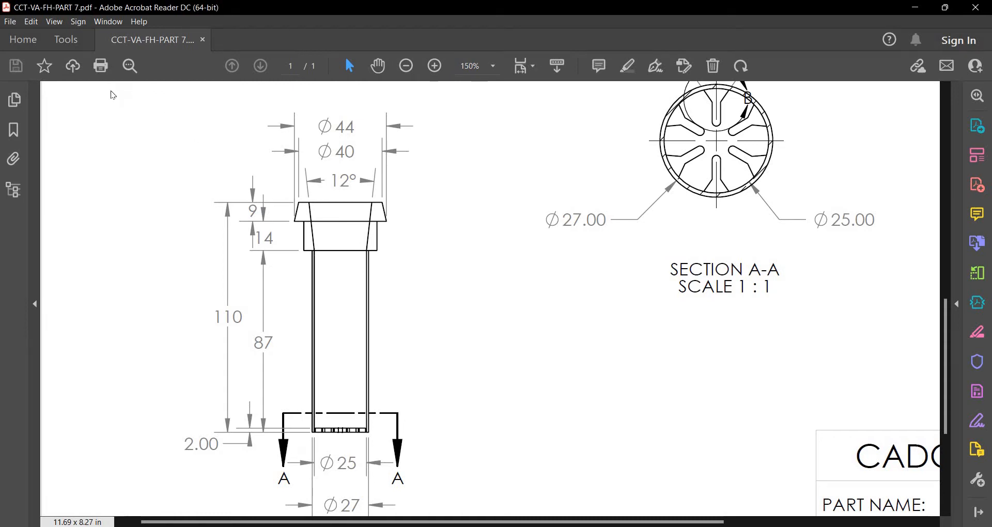
In SOLIDWORKS, sketch a 27 mm diameter circle centred on the origin and exit the sketch.
{"action": "key", "text": "alt+Tab"}
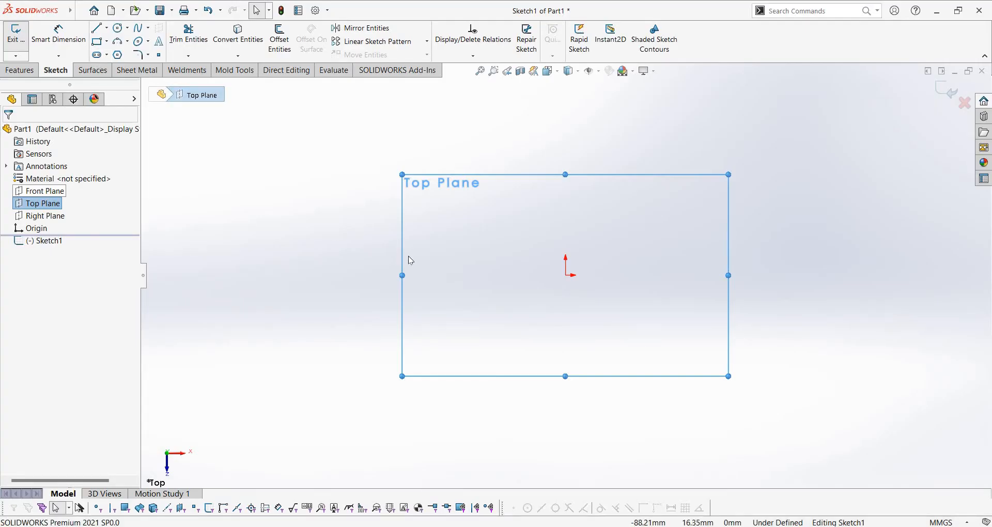
{"action": "key", "text": "s"}
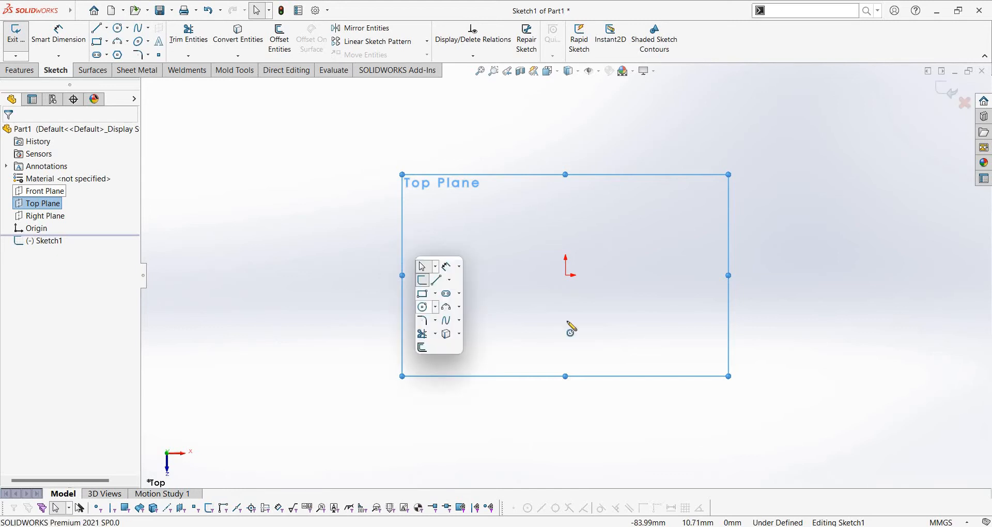
{"action": "left_click", "coordinate": [566, 275]}
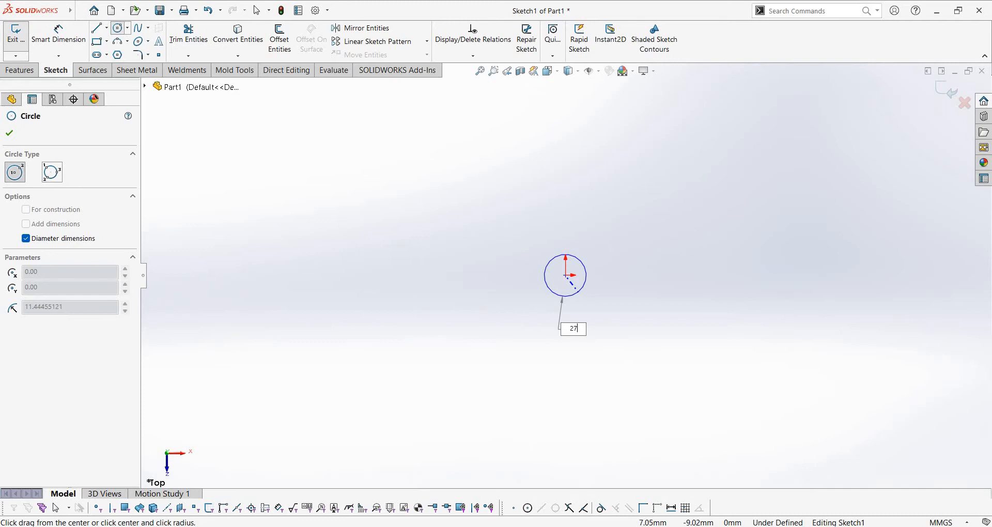
{"action": "key", "text": "Return"}
{"action": "key", "text": "Escape"}
{"action": "key", "text": "alt+Tab"}
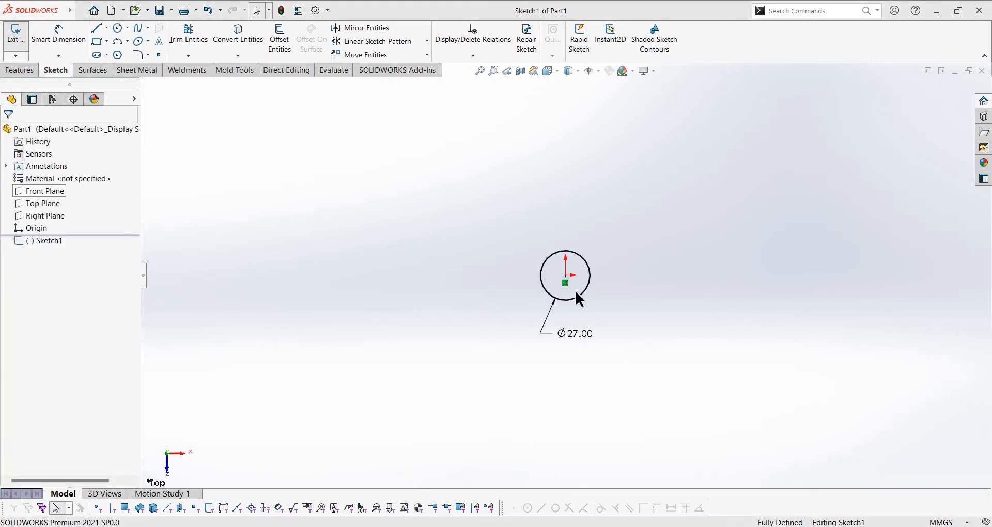
{"action": "key", "text": "alt+Tab"}
{"action": "left_click", "coordinate": [942, 94]}
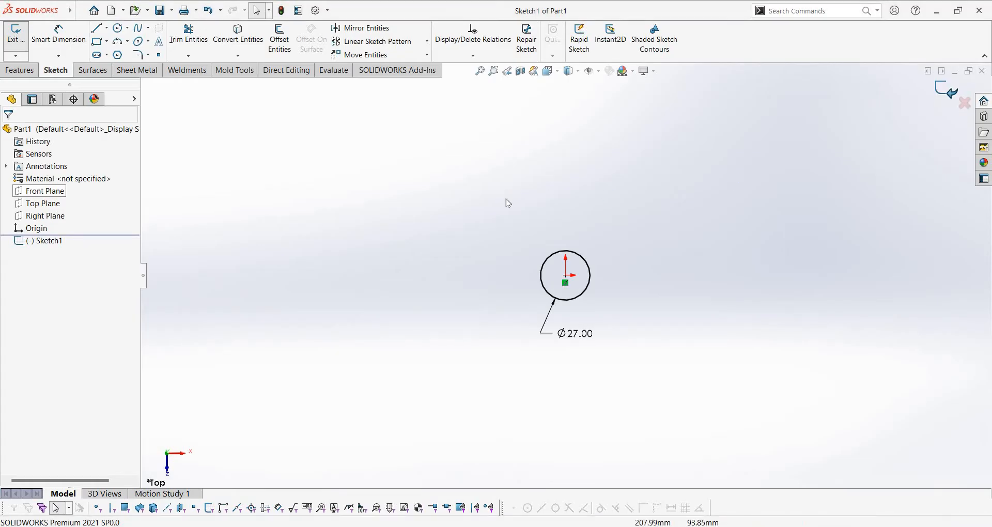
Delete the circle sketch on the Top Plane from the part.
{"action": "left_click_drag", "start_coordinate": [499, 199], "coordinate": [684, 406]}
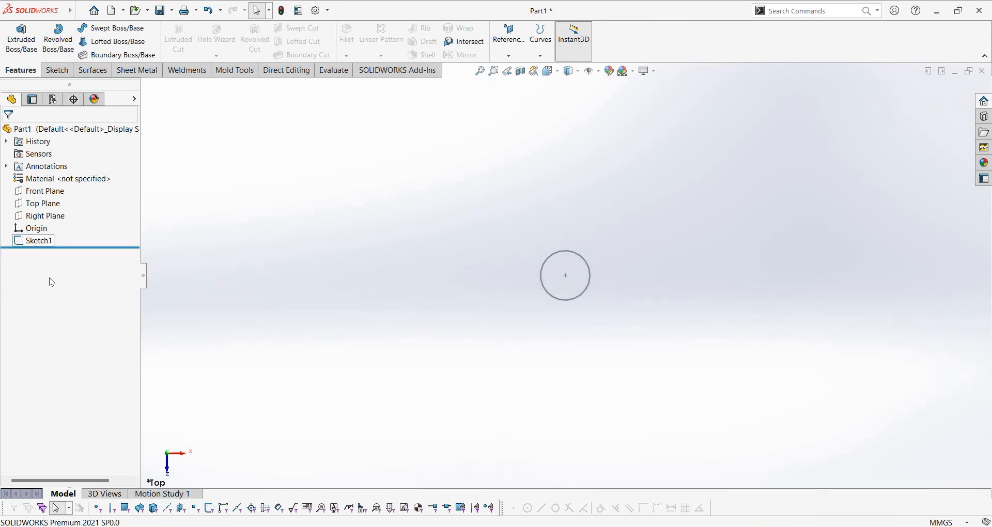
{"action": "right_click", "coordinate": [31, 241]}
{"action": "left_click", "coordinate": [39, 316]}
{"action": "key", "text": "Return"}
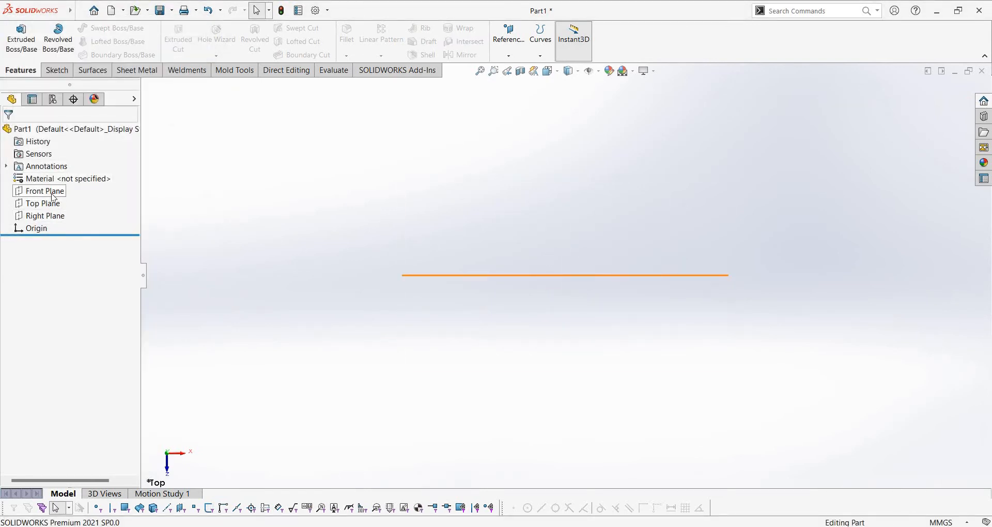
On the Front Plane, sketch connected lines: about 56 mm vertically up from the origin, horizontally left, and about 5.3 mm down.
{"action": "left_click", "coordinate": [46, 191]}
{"action": "left_click", "coordinate": [61, 177]}
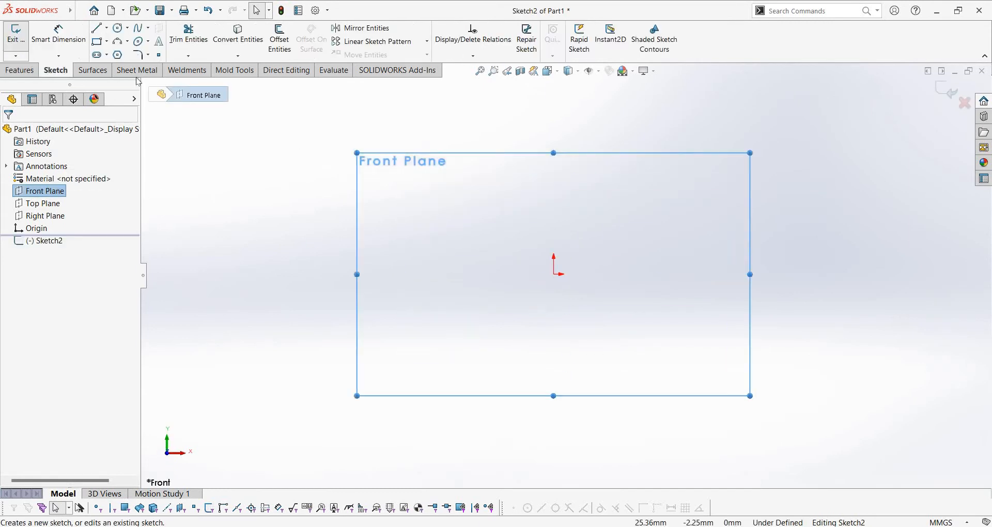
{"action": "key", "text": "l"}
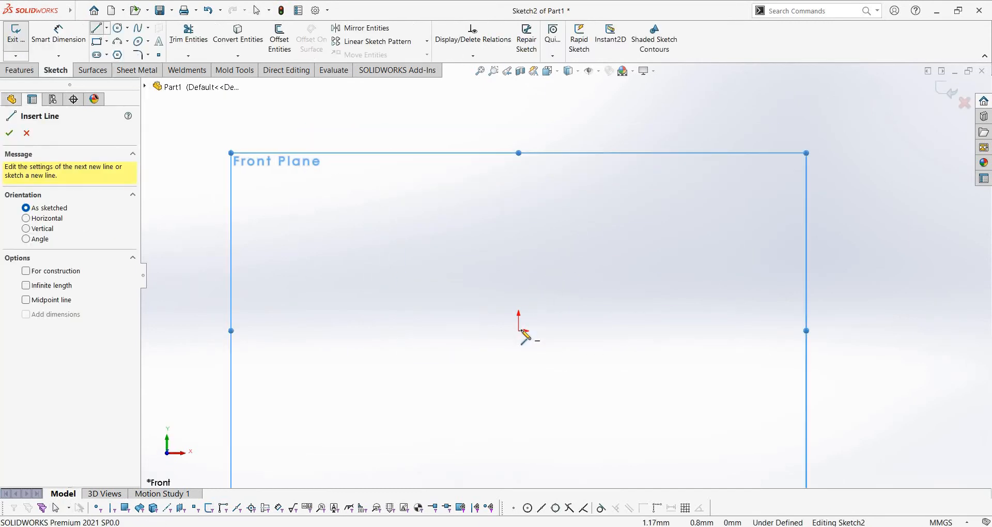
{"action": "left_click", "coordinate": [520, 331]}
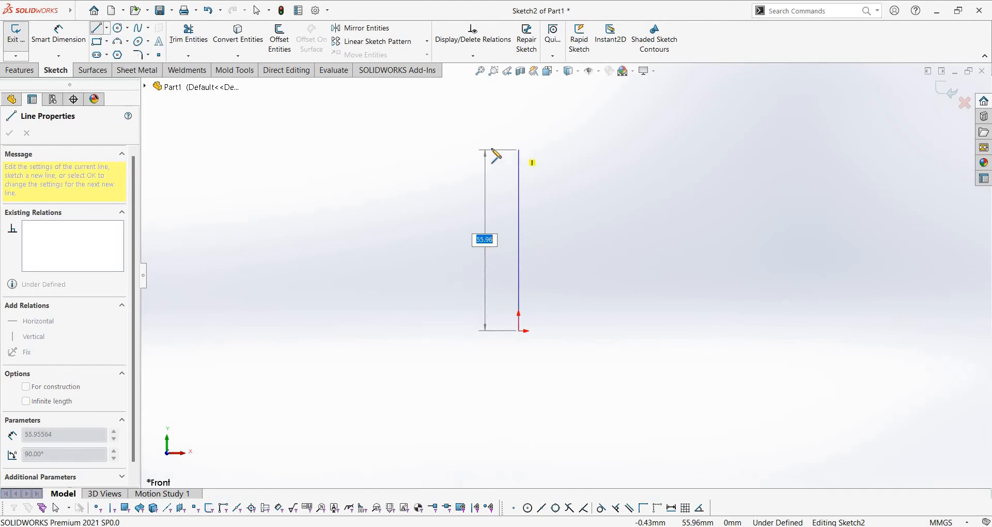
{"action": "left_click", "coordinate": [519, 151]}
{"action": "left_click", "coordinate": [460, 150]}
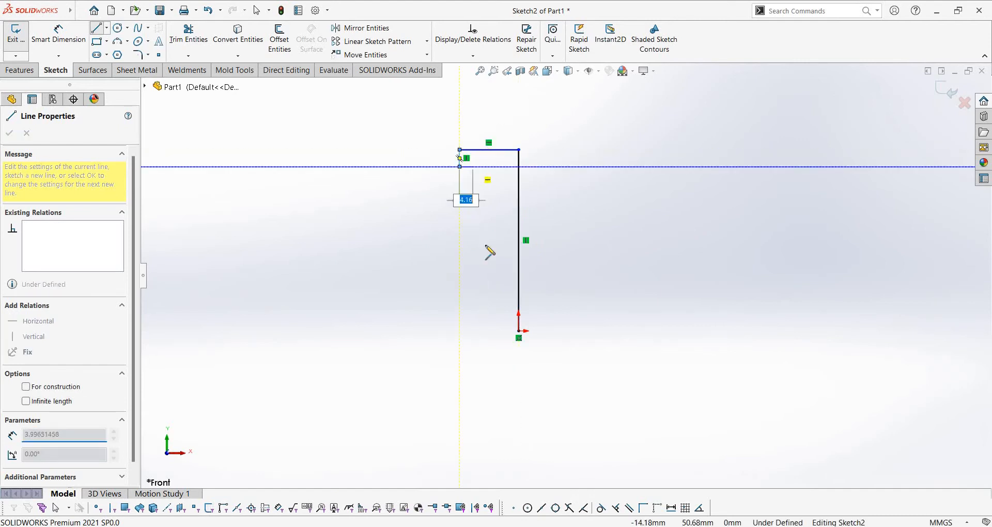
{"action": "key", "text": "Escape"}
Sketch the profile's bottom line about 15 mm left from the origin and a vertical line about 46 mm up from its end.
{"action": "key", "text": "alt+Tab"}
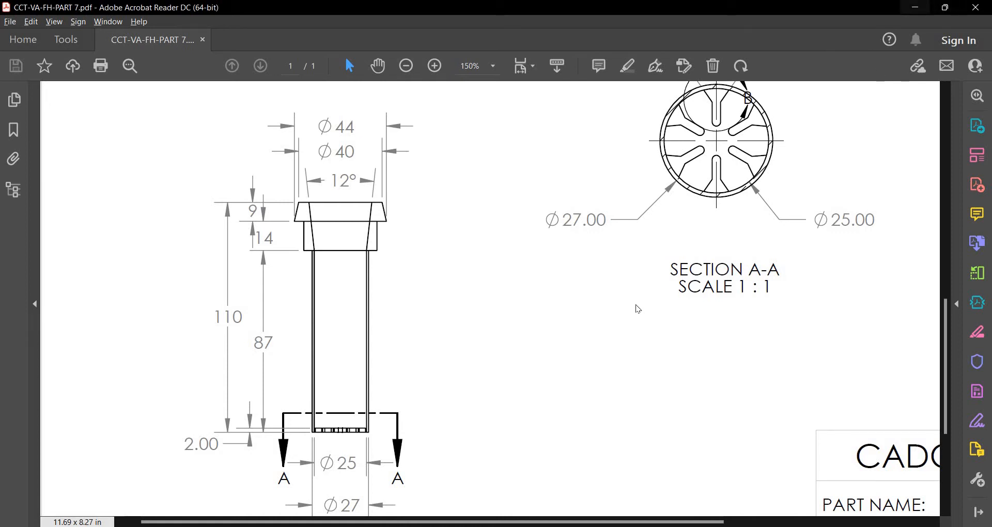
{"action": "key", "text": "alt+Tab"}
{"action": "key", "text": "l"}
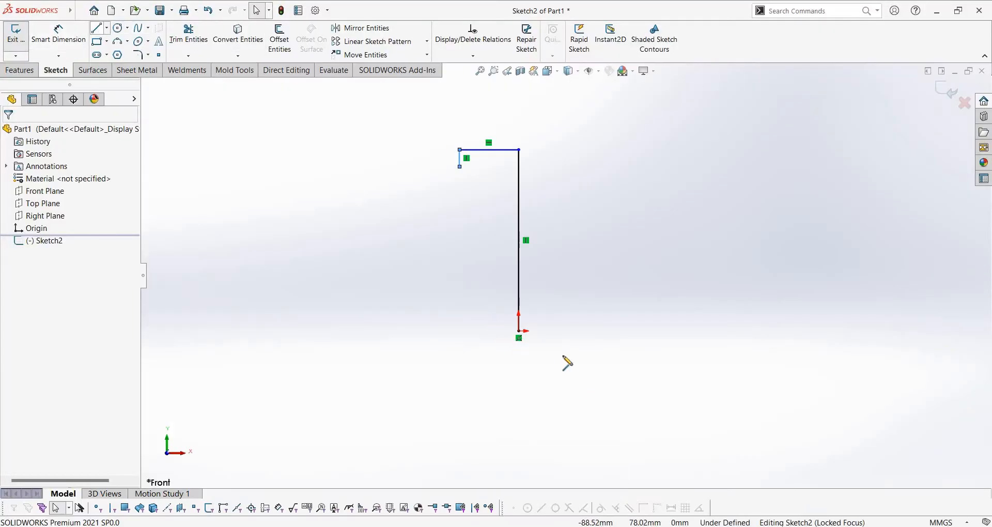
{"action": "left_click", "coordinate": [519, 331]}
{"action": "left_click", "coordinate": [471, 331]}
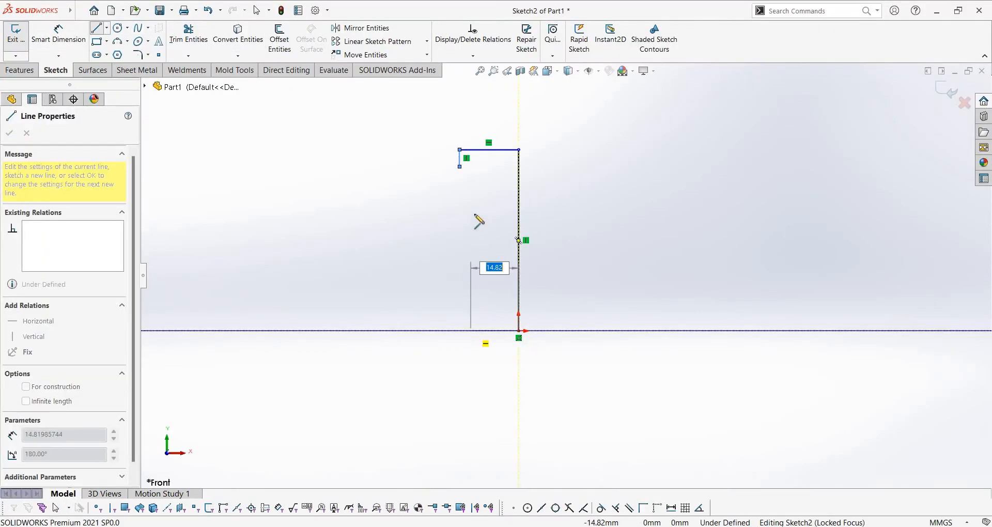
{"action": "left_click", "coordinate": [471, 181]}
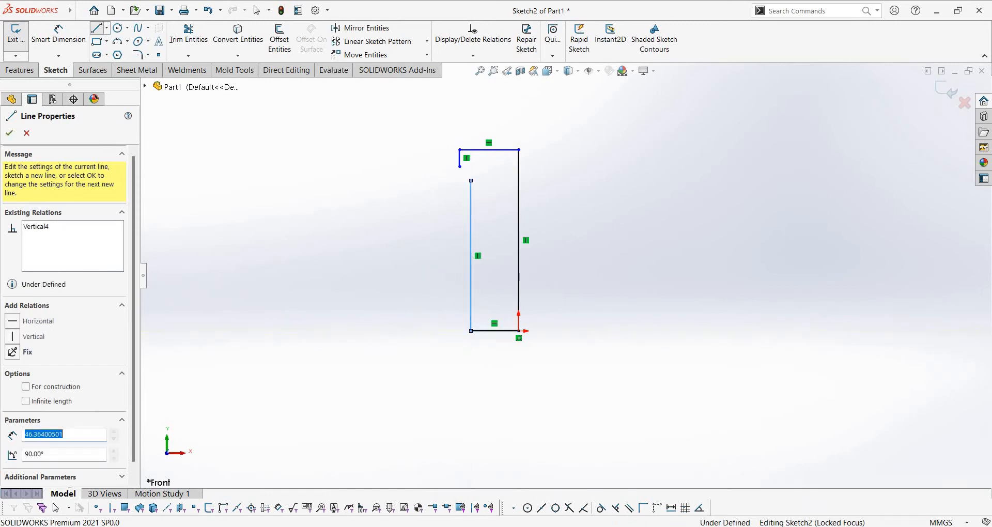
{"action": "key", "text": "Escape"}
Sketch a step from the outer wall line's upper end: a short horizontal line outward and a vertical line about 3.5 mm up.
{"action": "key", "text": "alt+Tab"}
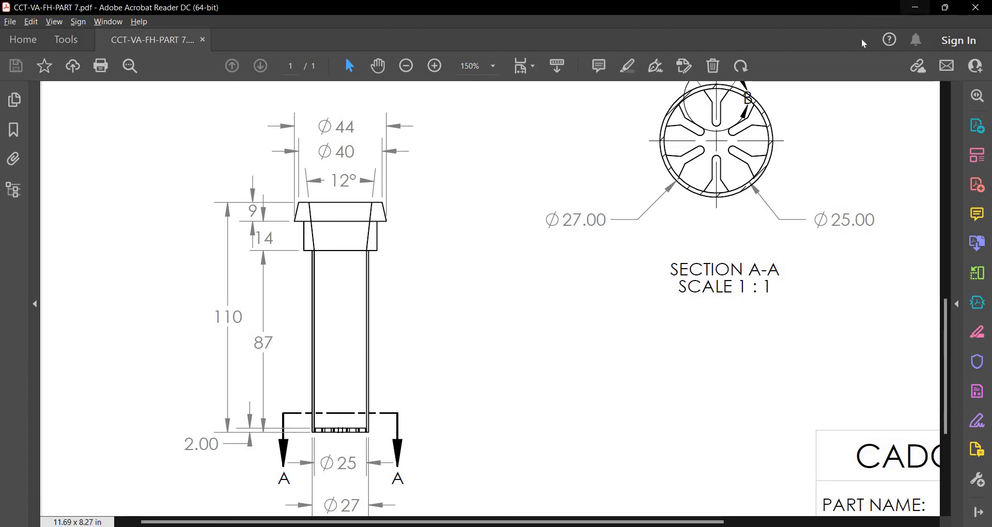
{"action": "left_click", "coordinate": [912, 8]}
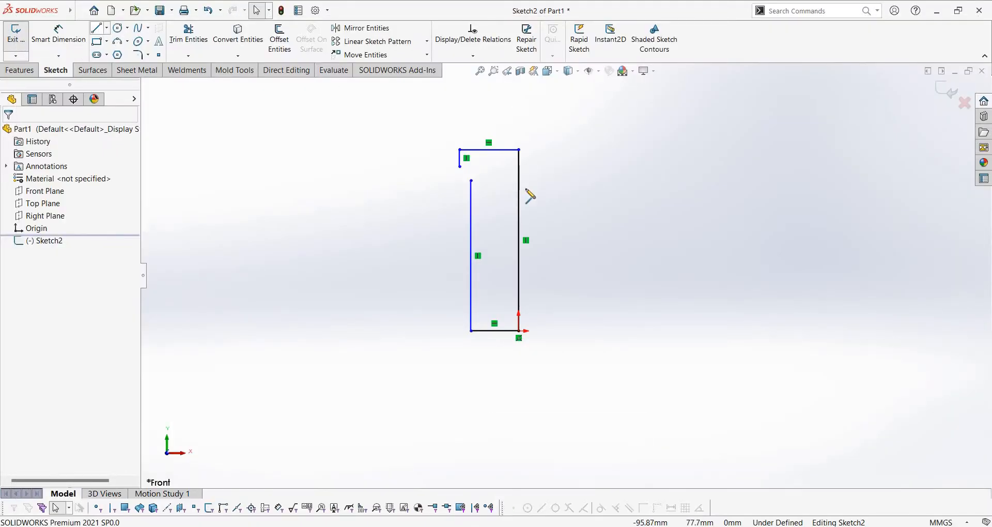
{"action": "scroll", "coordinate": [512, 136], "scroll_direction": "down", "scroll_amount": 3}
{"action": "left_click", "coordinate": [440, 216]}
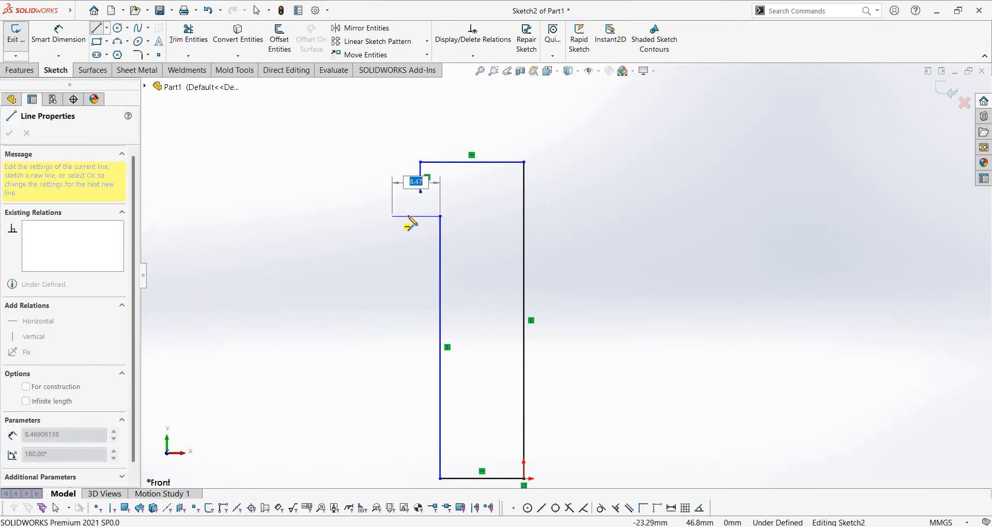
{"action": "left_click", "coordinate": [409, 216]}
{"action": "left_click", "coordinate": [409, 196]}
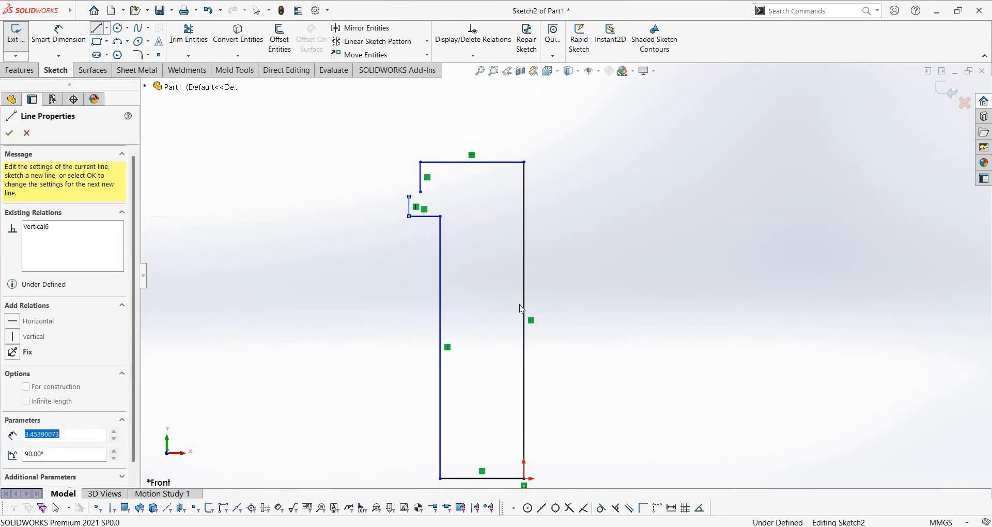
{"action": "key", "text": "Escape"}
Delete the short vertical line hanging from the outer end of the profile's top edge.
{"action": "left_click", "coordinate": [421, 176]}
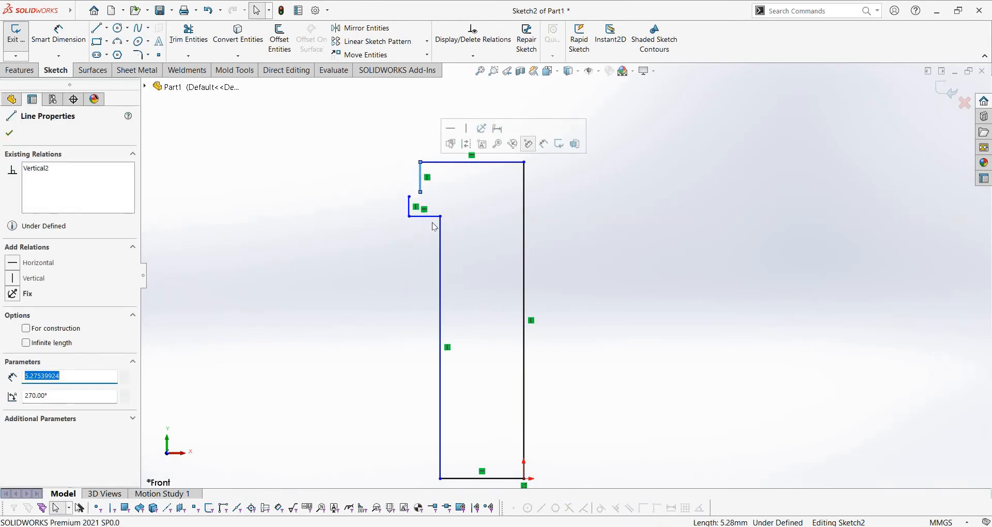
{"action": "key", "text": "Delete"}
{"action": "left_click", "coordinate": [555, 526]}
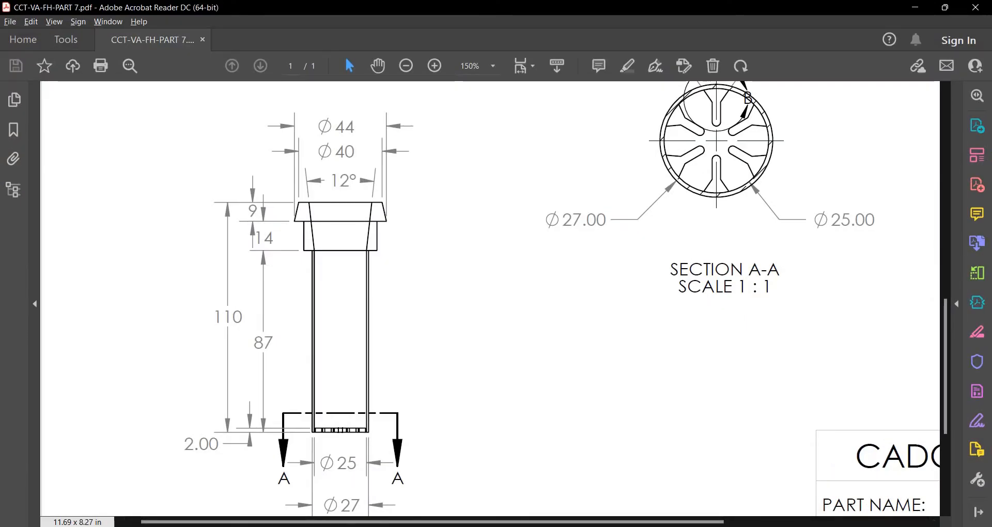
{"action": "left_click", "coordinate": [555, 526]}
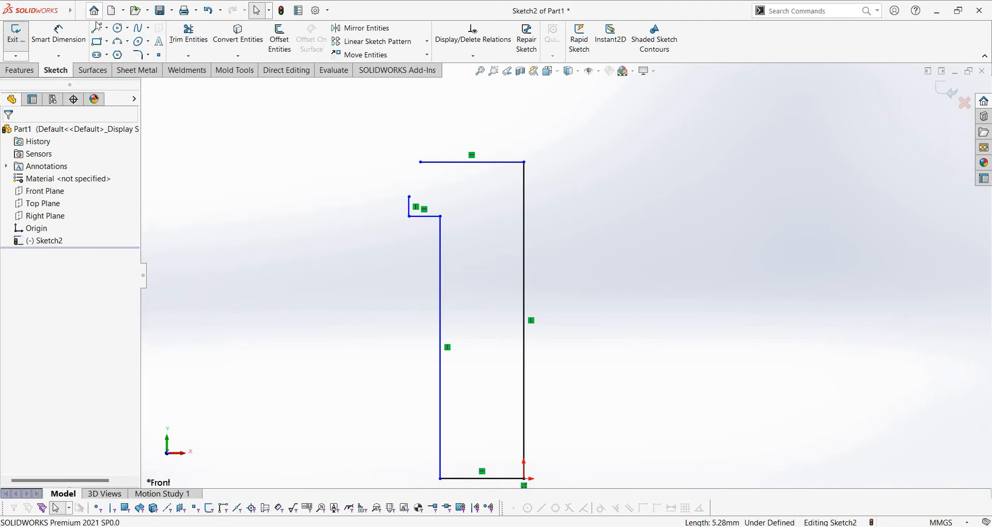
Sketch the flange's horizontal underside and inward-slanting outer edge, and join the slanted edge to the end of the top line.
{"action": "left_click", "coordinate": [409, 196]}
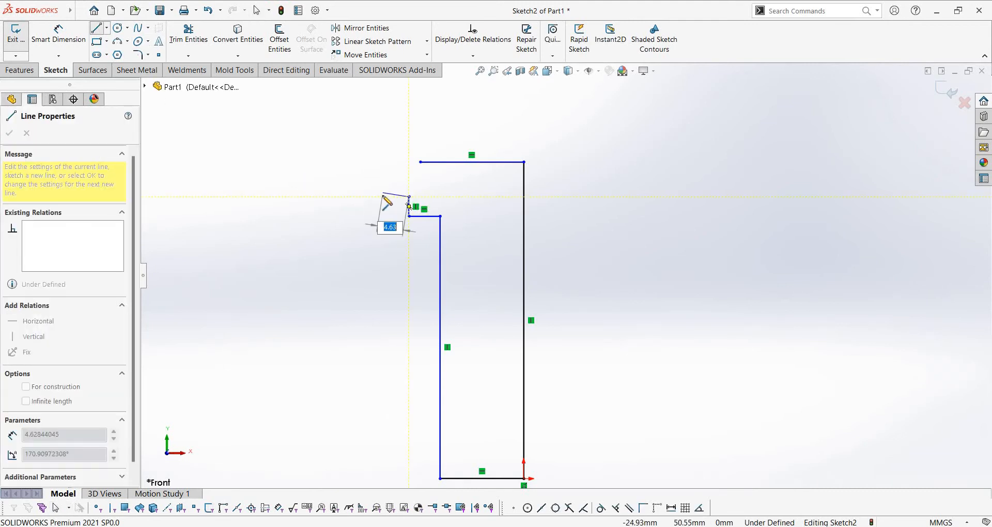
{"action": "left_click", "coordinate": [382, 196]}
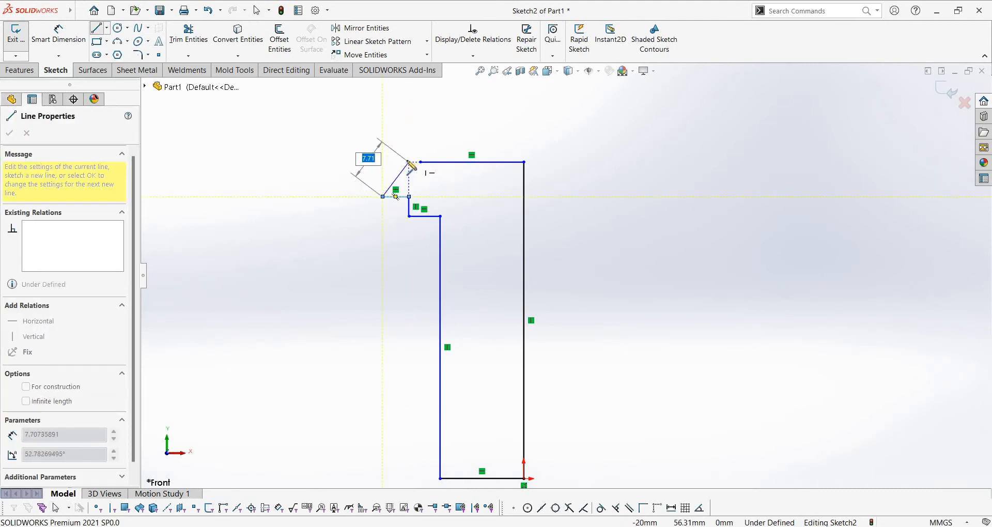
{"action": "left_click", "coordinate": [405, 163]}
{"action": "key", "text": "Escape"}
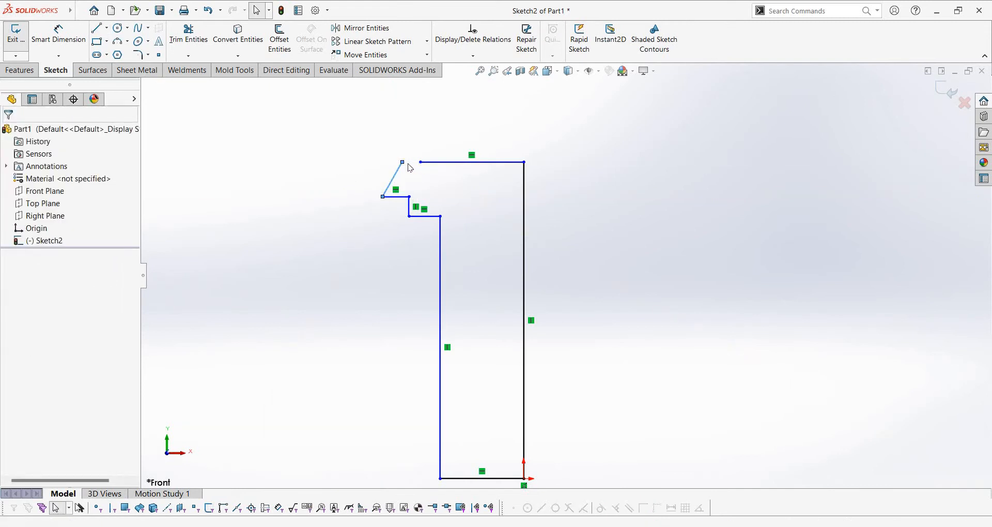
{"action": "left_click", "coordinate": [406, 164]}
{"action": "left_click", "coordinate": [533, 425]}
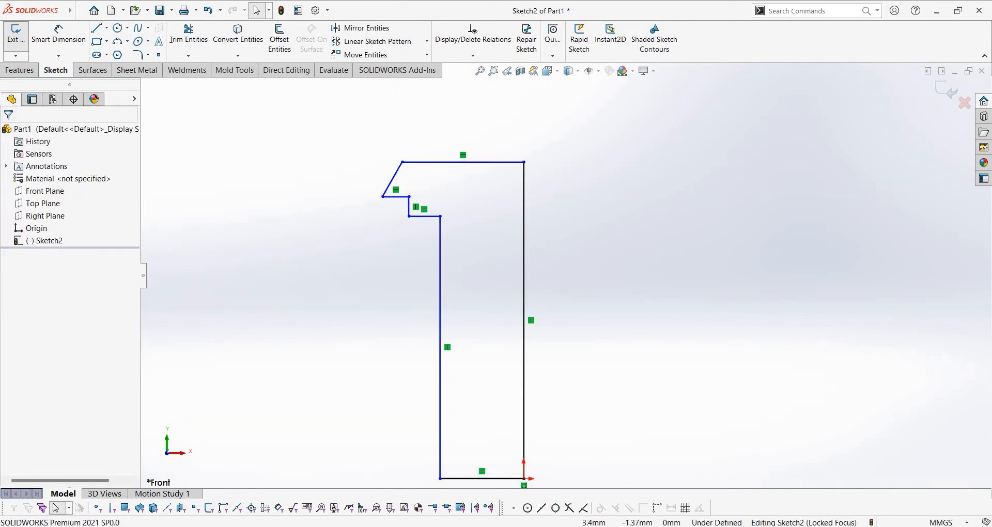
Check the tube's lower diameters in the PDF drawing and convert the profile's vertical line through the origin to construction geometry.
{"action": "key", "text": "alt+Tab"}
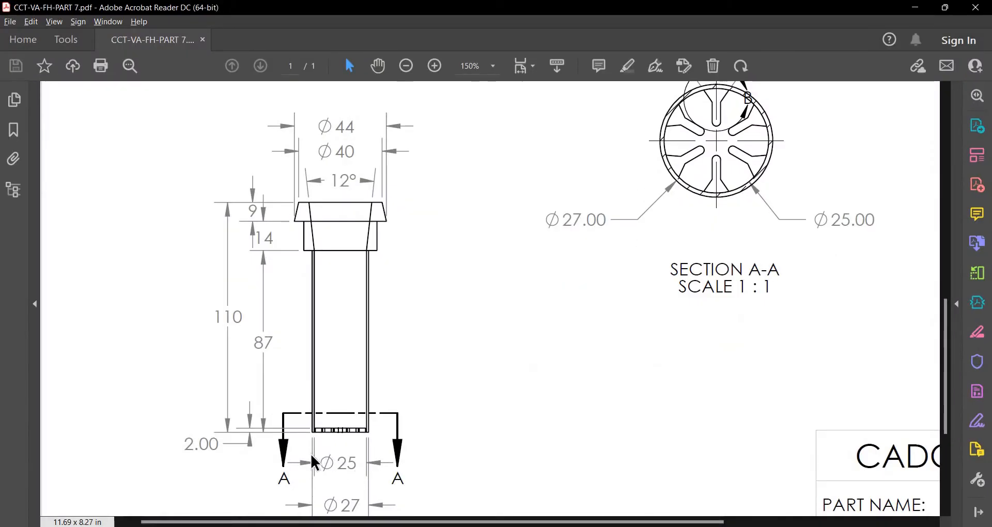
{"action": "scroll", "coordinate": [336, 484], "scroll_direction": "up", "scroll_amount": 2, "text": "ctrl"}
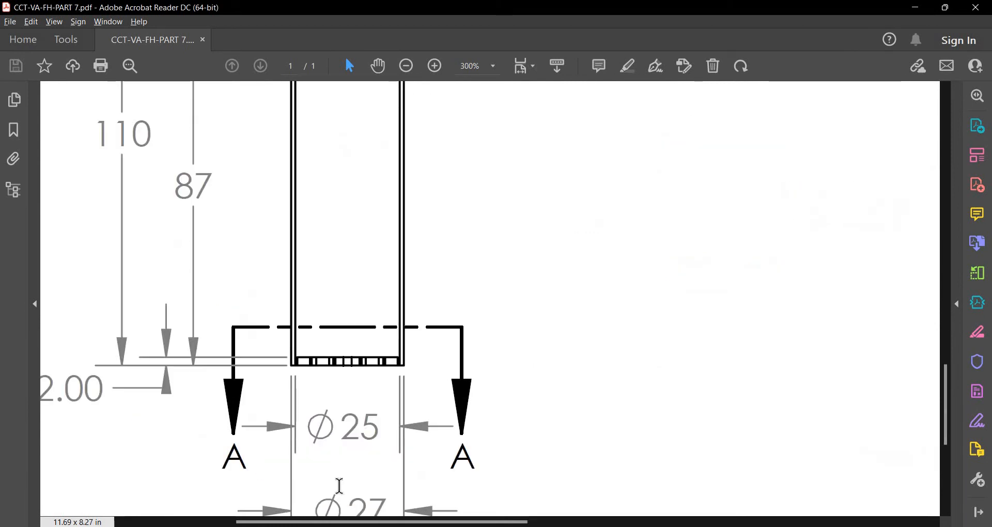
{"action": "scroll", "coordinate": [336, 475], "scroll_direction": "down", "scroll_amount": 2, "text": "ctrl"}
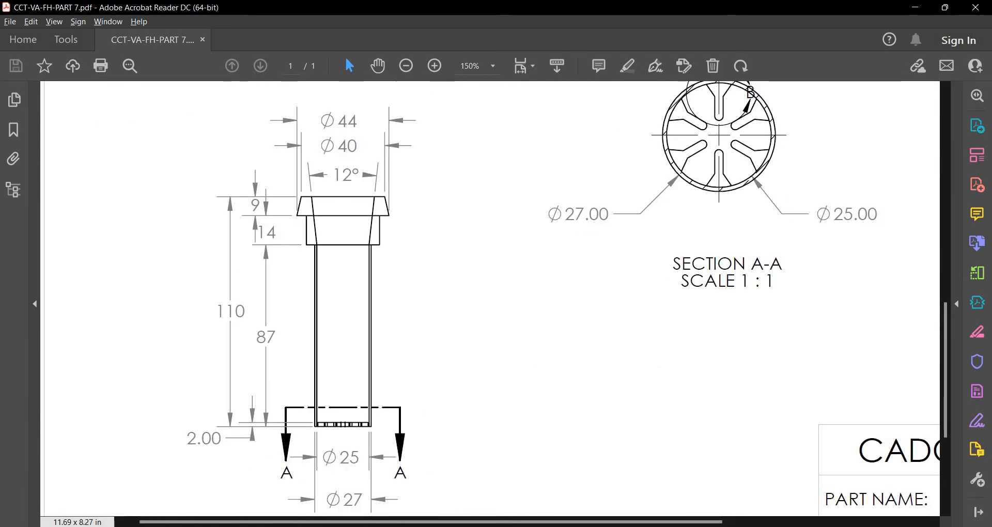
{"action": "key", "text": "alt+Tab"}
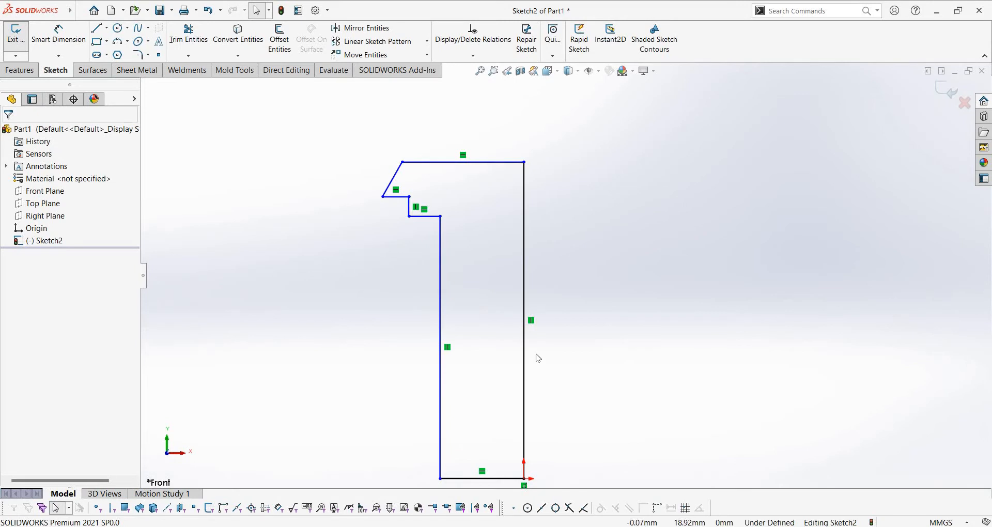
{"action": "right_click", "coordinate": [524, 354]}
{"action": "left_click", "coordinate": [546, 328]}
Dimension the tube's outer wall as a 27 mm diameter about the vertical construction line.
{"action": "right_click_drag", "start_coordinate": [536, 394], "coordinate": [534, 371]}
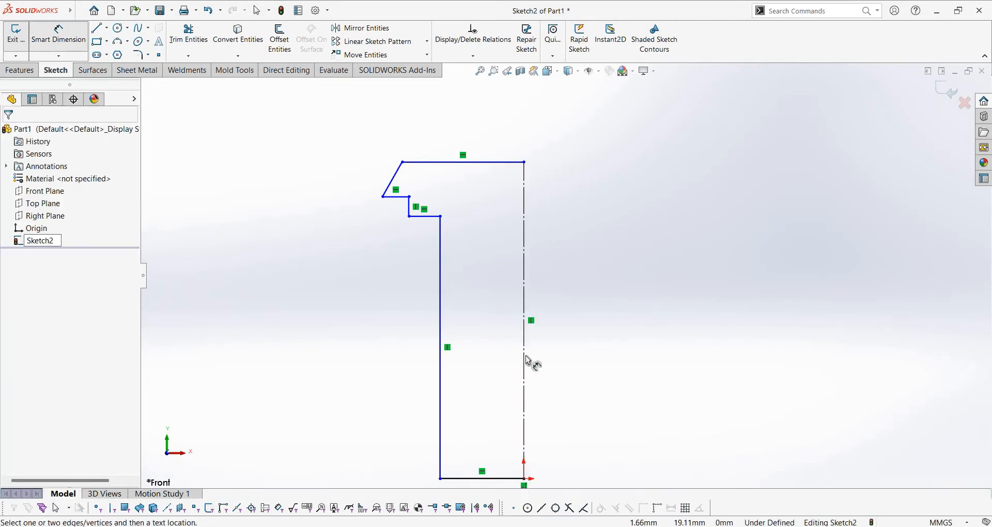
{"action": "left_click", "coordinate": [441, 357]}
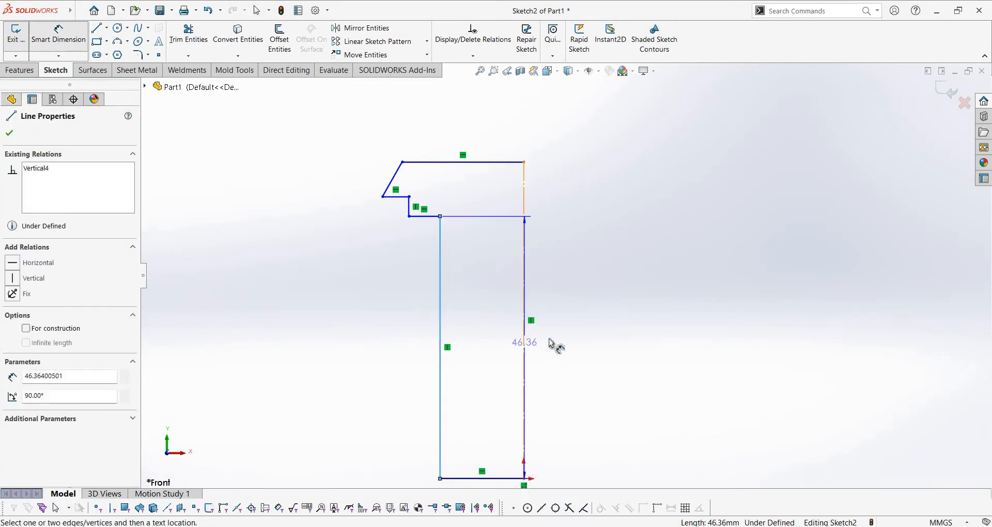
{"action": "left_click", "coordinate": [525, 342]}
{"action": "left_click", "coordinate": [595, 348]}
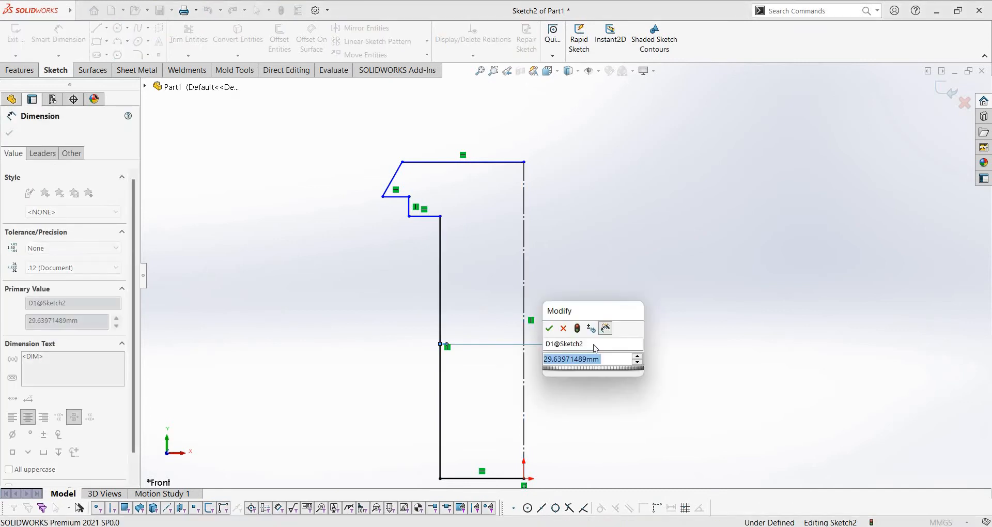
{"action": "type", "text": "27"}
{"action": "key", "text": "Return"}
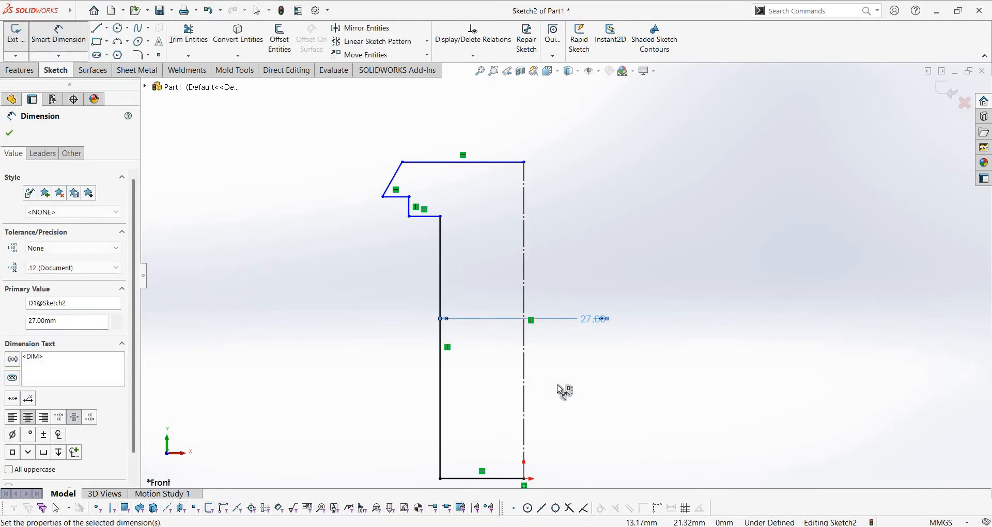
Check the drawing and dimension the profile's overall height between its bottom and top lines as 110 mm.
{"action": "scroll", "coordinate": [581, 303], "scroll_direction": "up", "scroll_amount": 2}
{"action": "key", "text": "alt+Tab"}
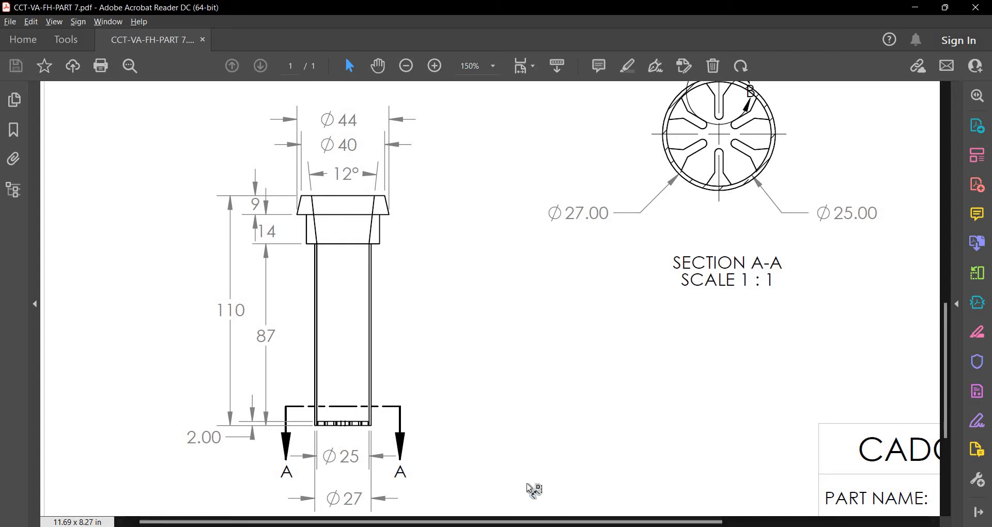
{"action": "key", "text": "alt+Tab"}
{"action": "left_click", "coordinate": [512, 425]}
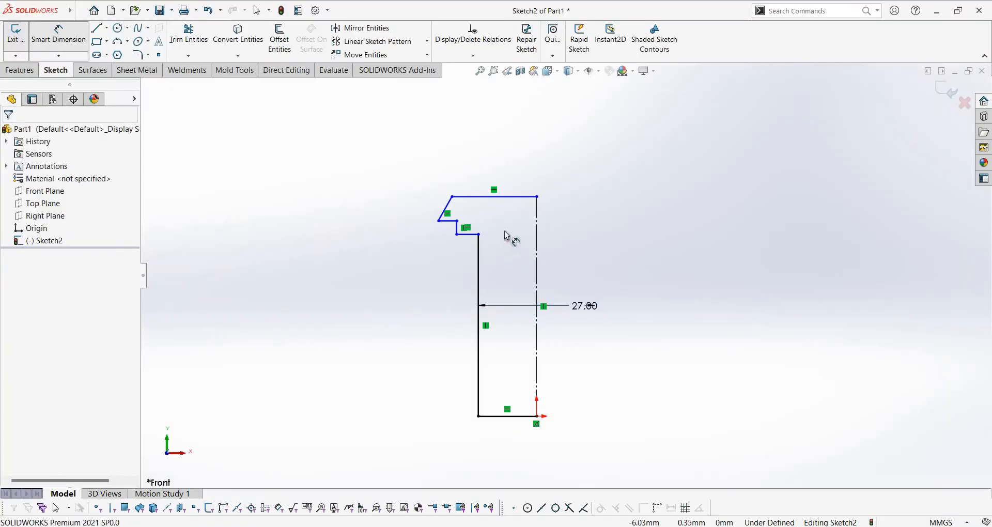
{"action": "left_click", "coordinate": [506, 197]}
{"action": "left_click", "coordinate": [318, 198]}
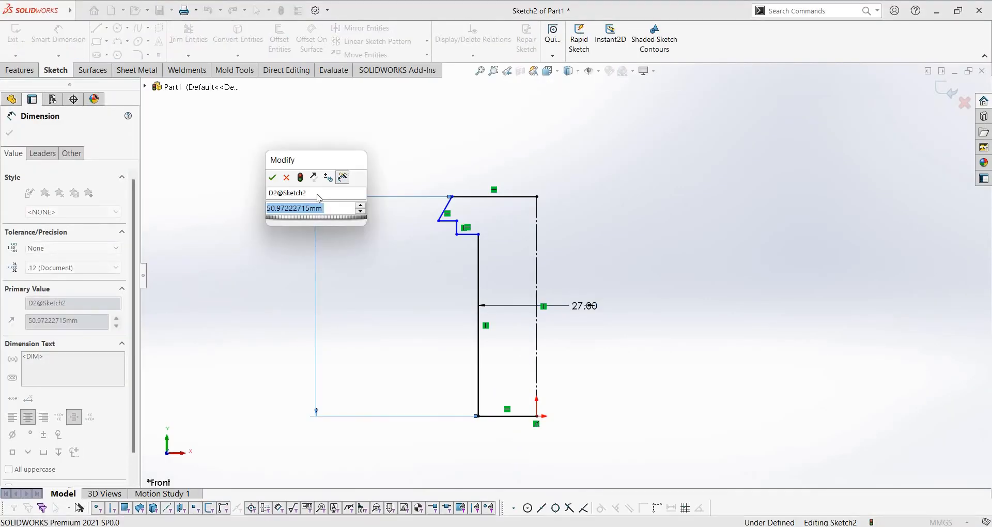
{"action": "type", "text": "110"}
{"action": "key", "text": "Return"}
{"action": "scroll", "coordinate": [556, 233], "scroll_direction": "up", "scroll_amount": 4}
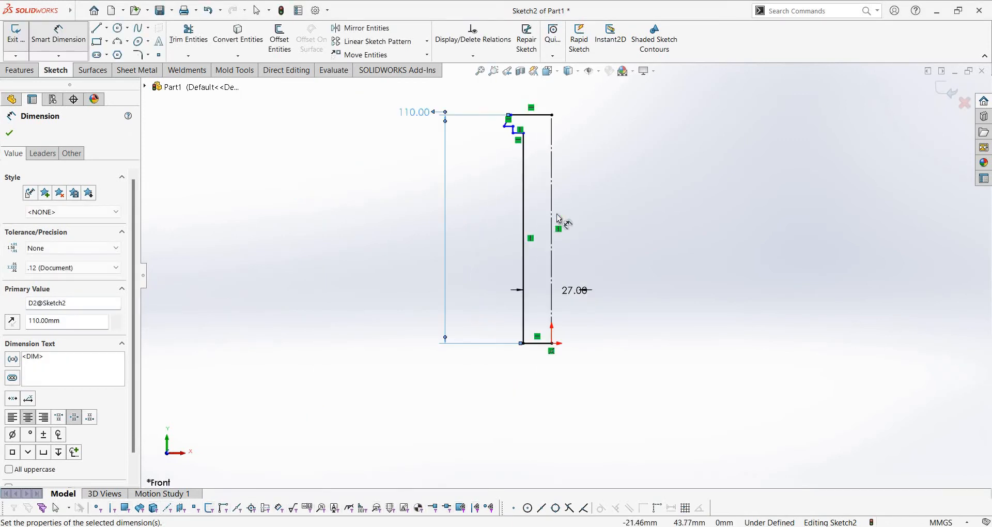
Check the drawing and set the height from the bottom line to the underside of the step to 87 mm.
{"action": "scroll", "coordinate": [555, 141], "scroll_direction": "down", "scroll_amount": 1}
{"action": "key", "text": "alt+Tab"}
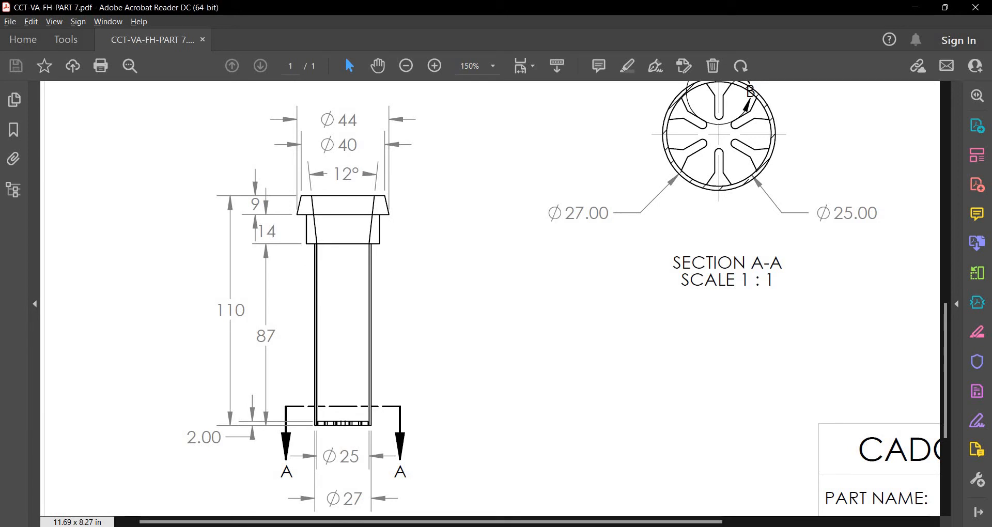
{"action": "key", "text": "alt+Tab"}
{"action": "left_click", "coordinate": [511, 136]}
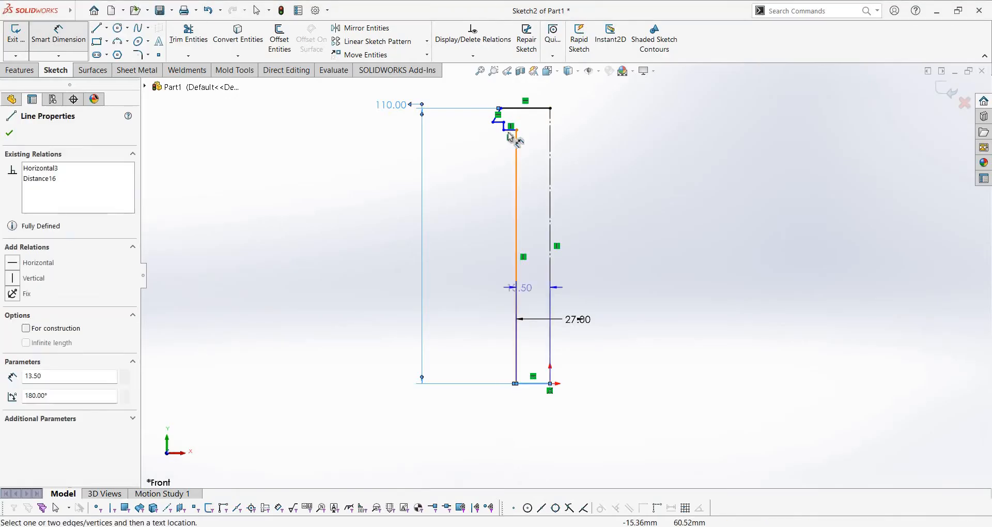
{"action": "left_click", "coordinate": [469, 157]}
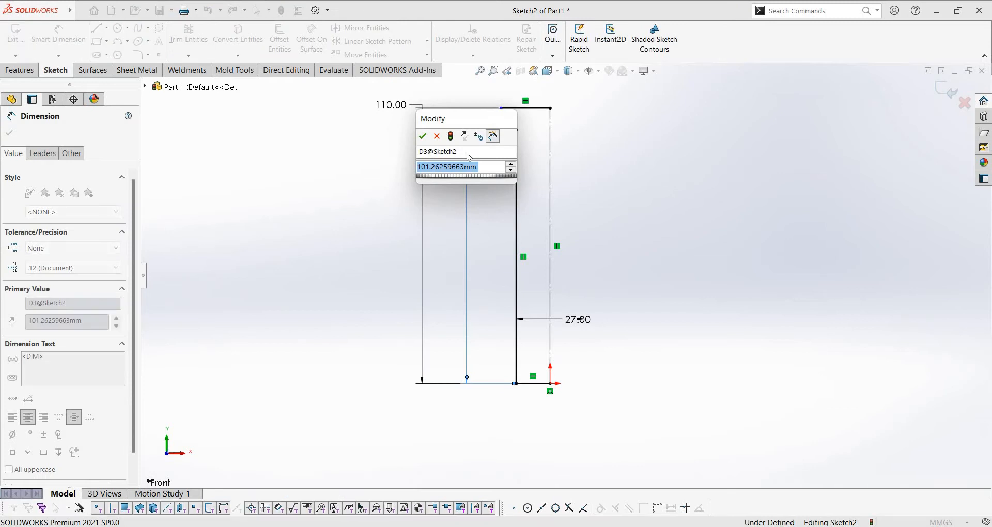
{"action": "type", "text": "87"}
{"action": "key", "text": "Return"}
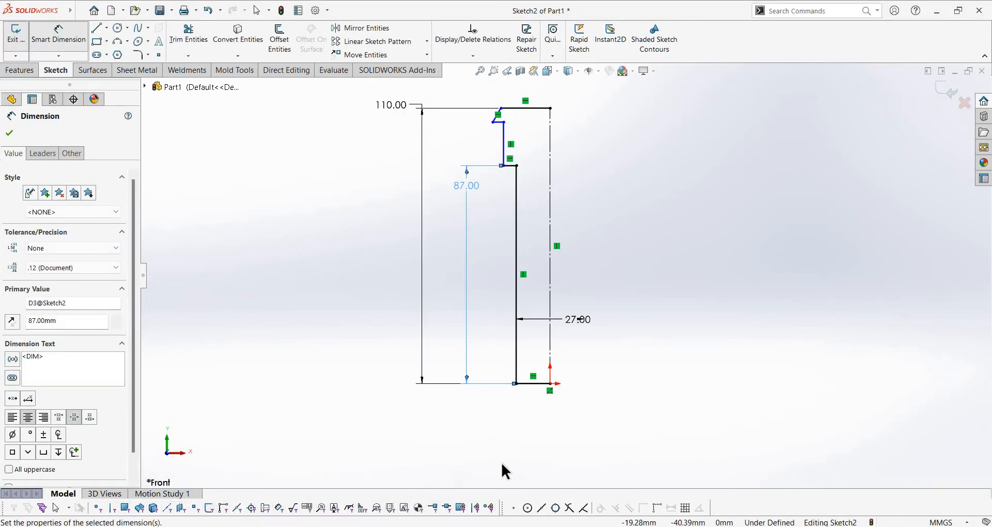
Check the drawing and set the length of the step's short vertical line below the flange to 14 mm.
{"action": "key", "text": "alt+Tab"}
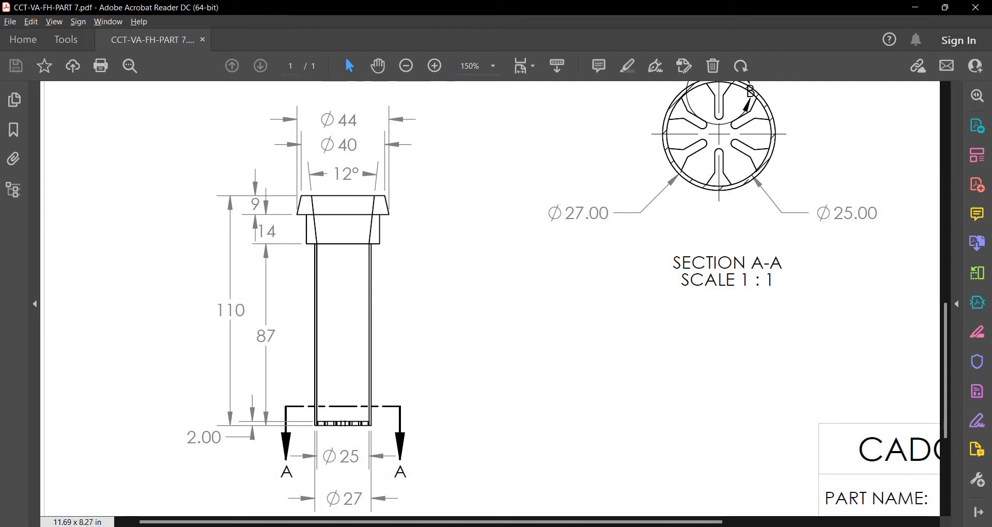
{"action": "key", "text": "alt+Tab"}
{"action": "left_click", "coordinate": [505, 143]}
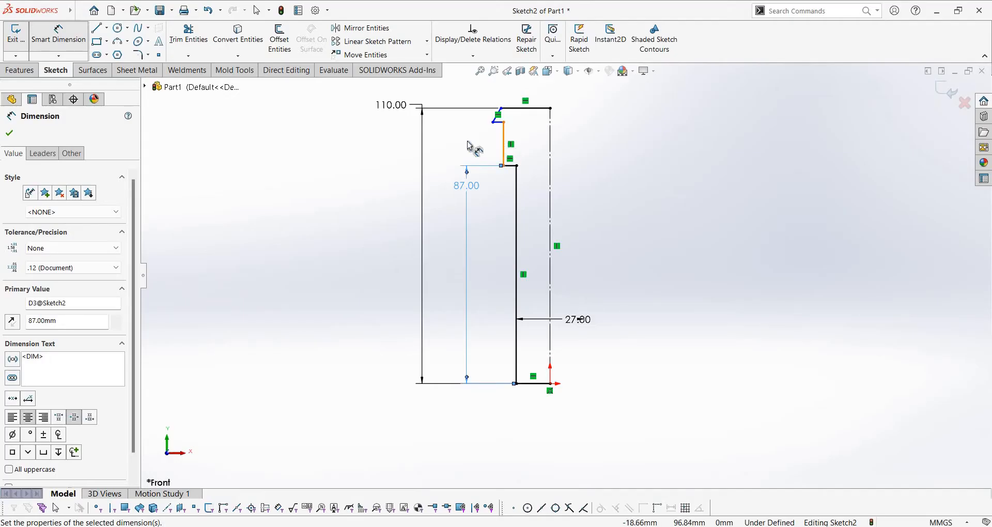
{"action": "left_click", "coordinate": [467, 142]}
{"action": "type", "text": "14"}
{"action": "key", "text": "Return"}
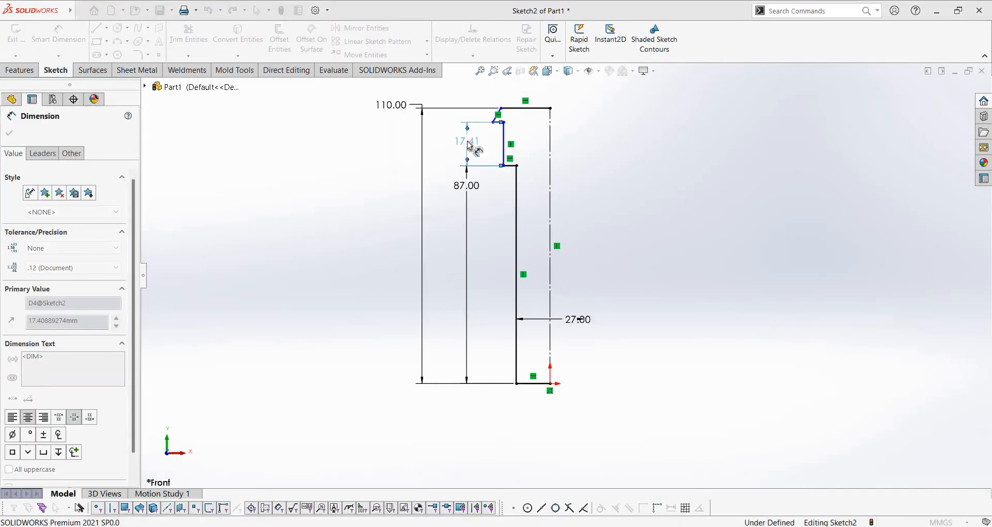
Try to dimension the flange's height between its underside and the profile's top line.
{"action": "scroll", "coordinate": [515, 343], "scroll_direction": "down", "scroll_amount": 1}
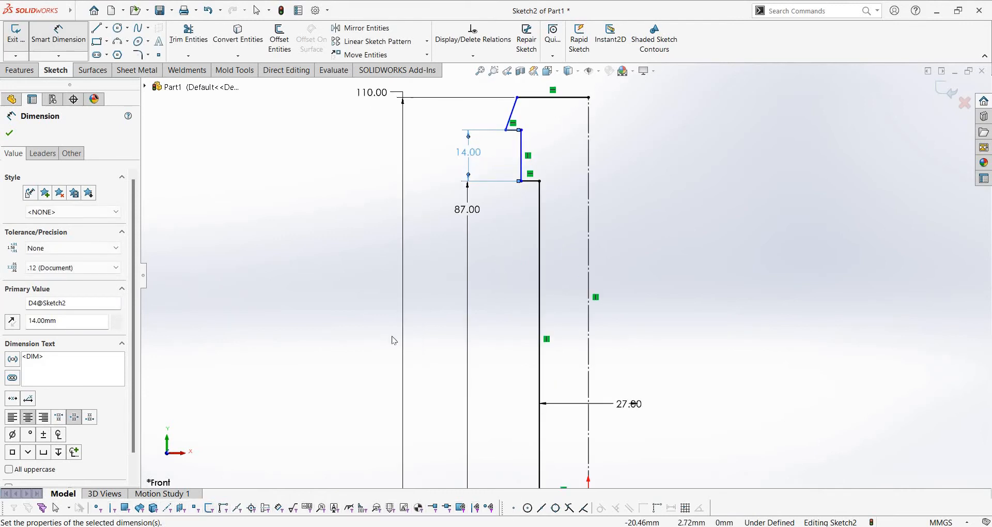
{"action": "key", "text": "alt+Tab"}
{"action": "key", "text": "alt+Tab"}
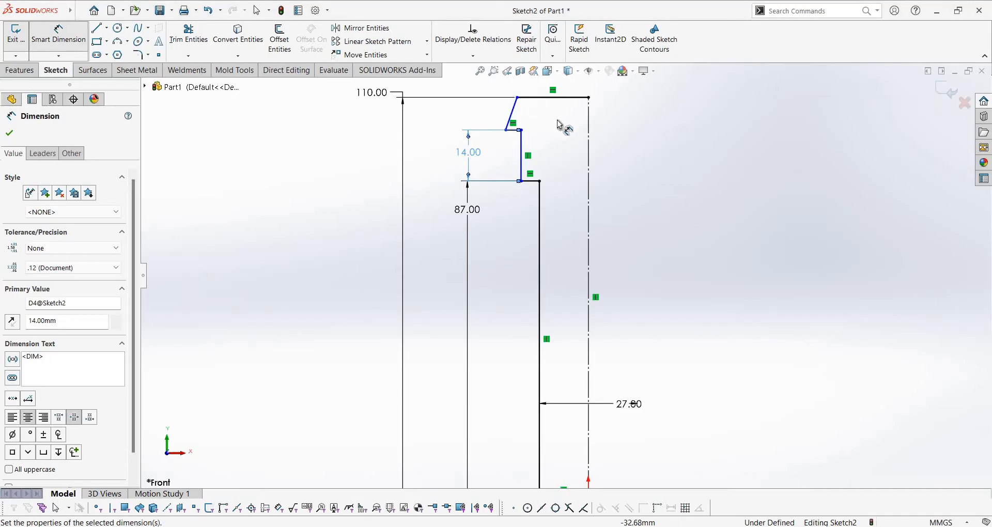
{"action": "left_click", "coordinate": [562, 175]}
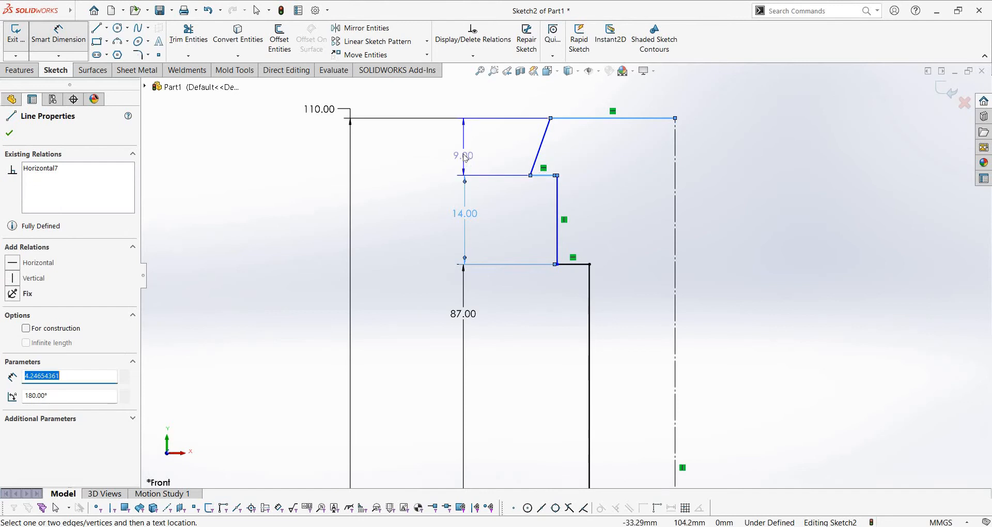
{"action": "left_click", "coordinate": [464, 156]}
{"action": "key", "text": "Escape"}
{"action": "key", "text": "Escape"}
{"action": "scroll", "coordinate": [551, 231], "scroll_direction": "up", "scroll_amount": 4}
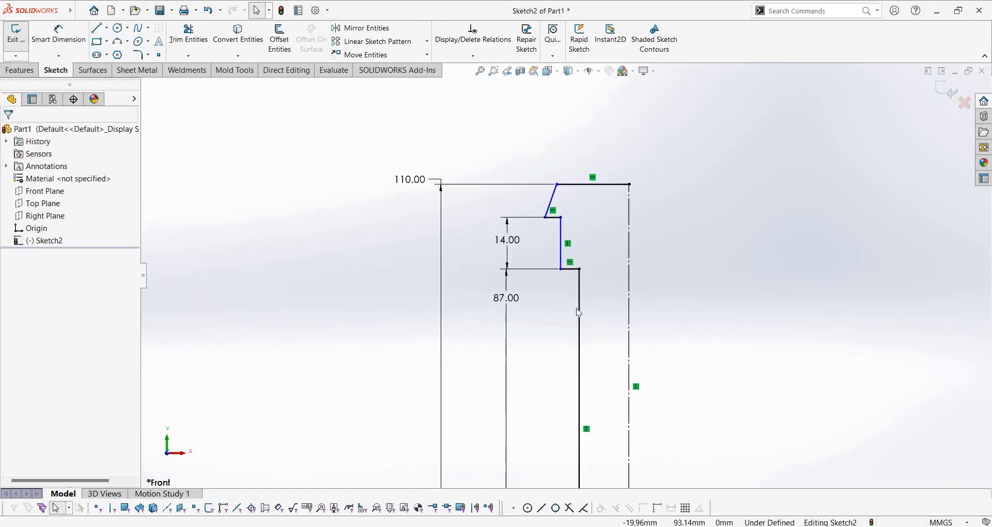
Dimension the flange's lower outer corner as a 44 mm diameter about the vertical construction line.
{"action": "scroll", "coordinate": [575, 308], "scroll_direction": "down", "scroll_amount": 2}
{"action": "key", "text": "alt+Tab"}
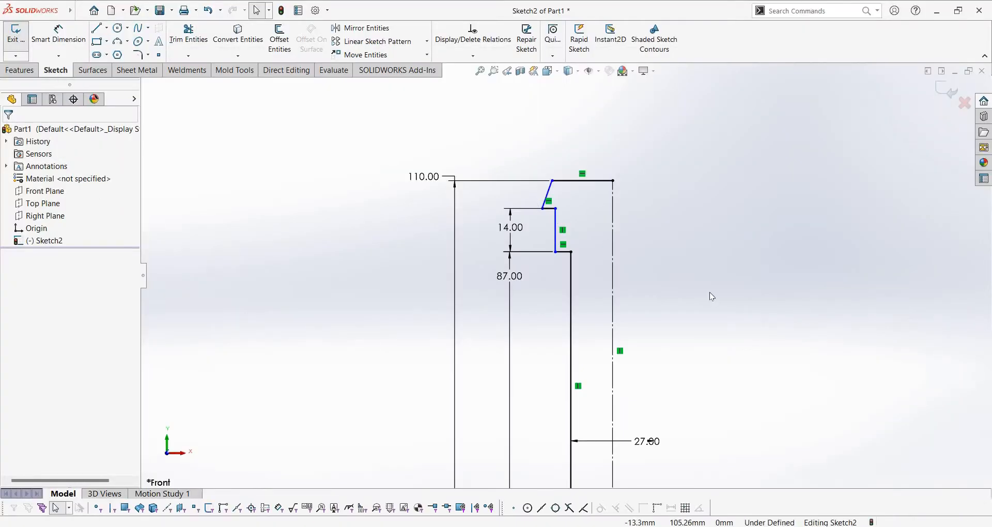
{"action": "right_click_drag", "start_coordinate": [710, 295], "coordinate": [667, 96]}
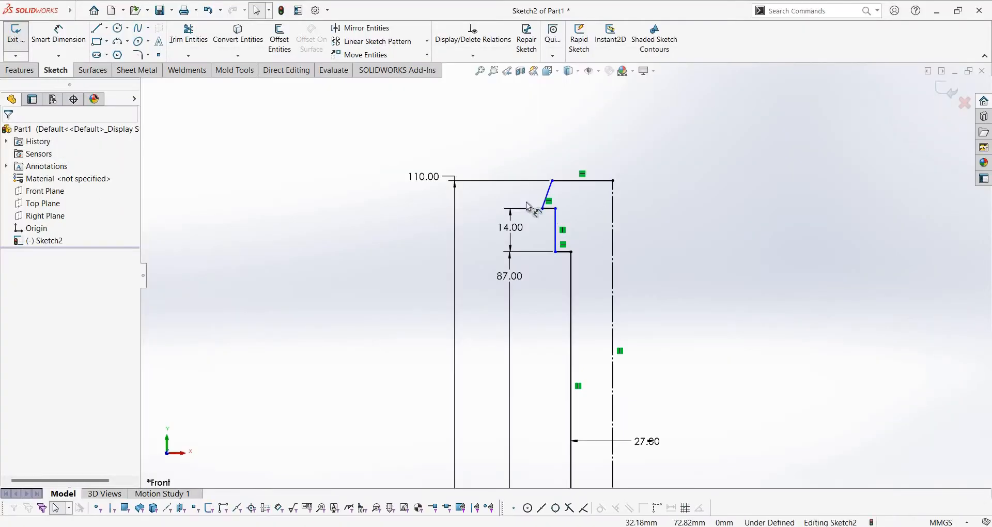
{"action": "left_click", "coordinate": [543, 209]}
{"action": "left_click", "coordinate": [614, 224]}
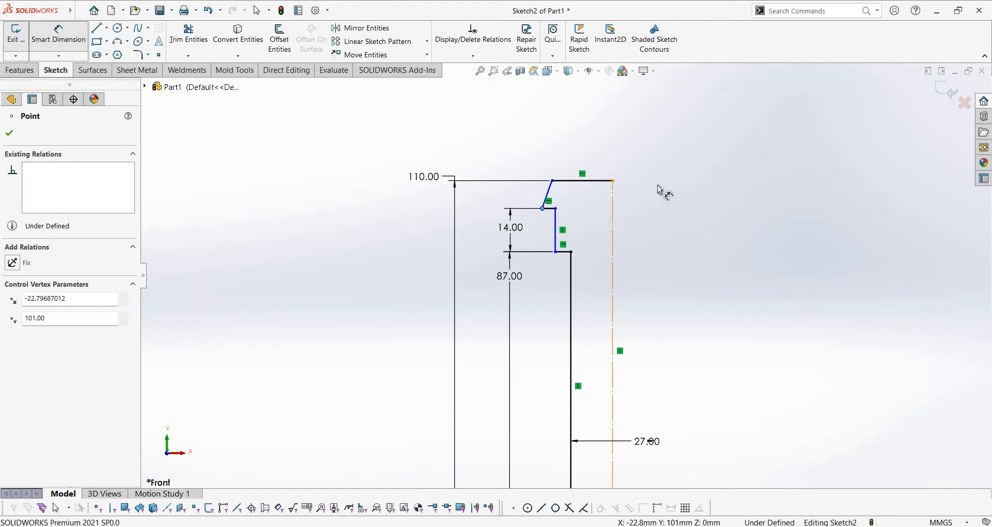
{"action": "left_click", "coordinate": [622, 133]}
{"action": "type", "text": "44"}
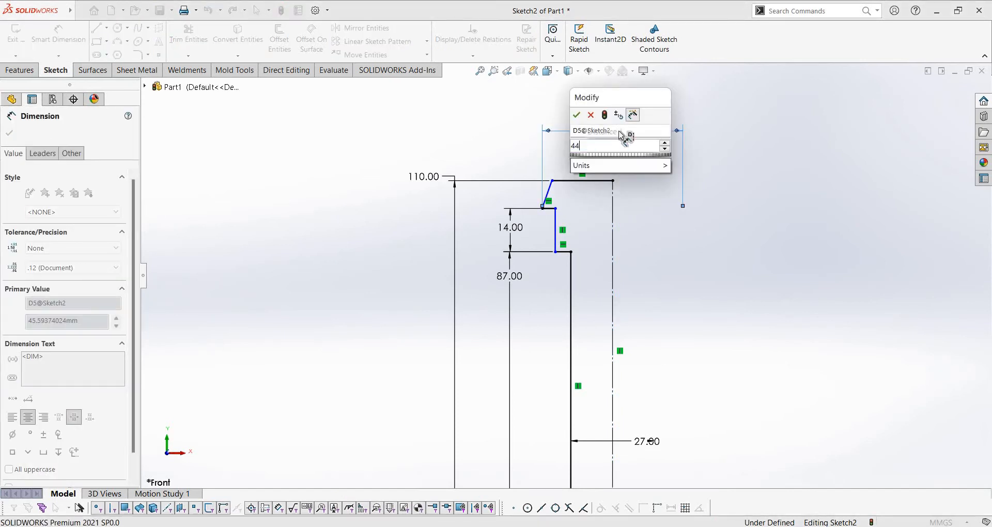
{"action": "key", "text": "Return"}
Check the drawing and dimension the flange's upper outer corner as a 40 mm diameter about the construction line.
{"action": "key", "text": "alt+Tab"}
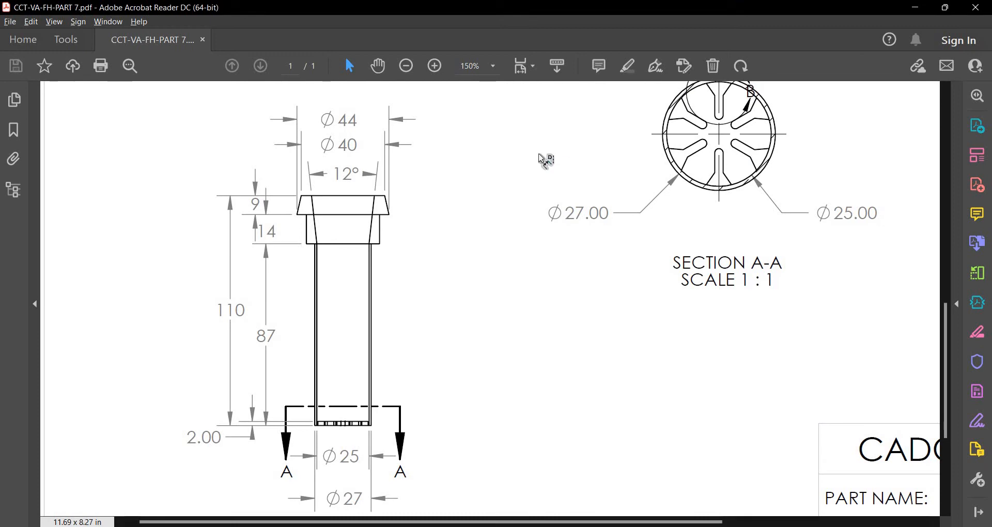
{"action": "key", "text": "alt+Tab"}
{"action": "left_click", "coordinate": [552, 180]}
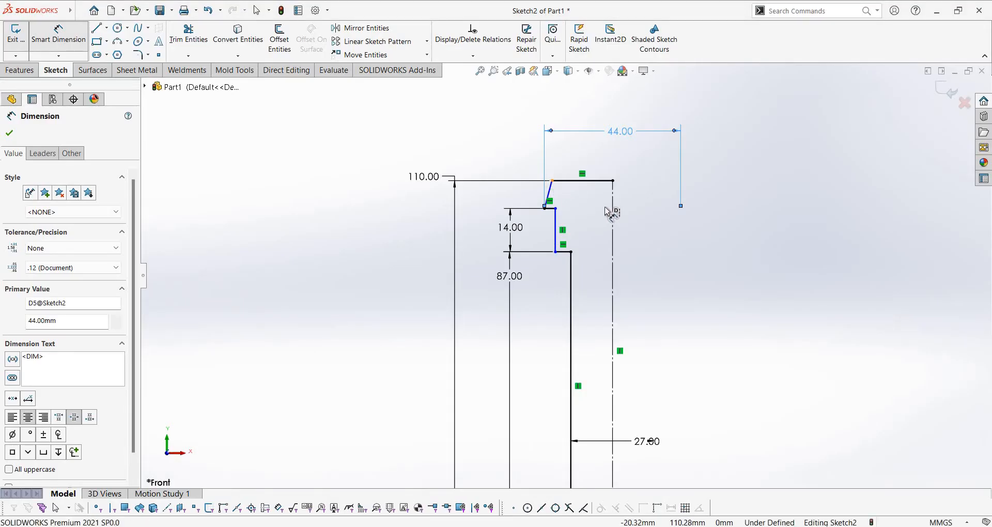
{"action": "left_click", "coordinate": [622, 165]}
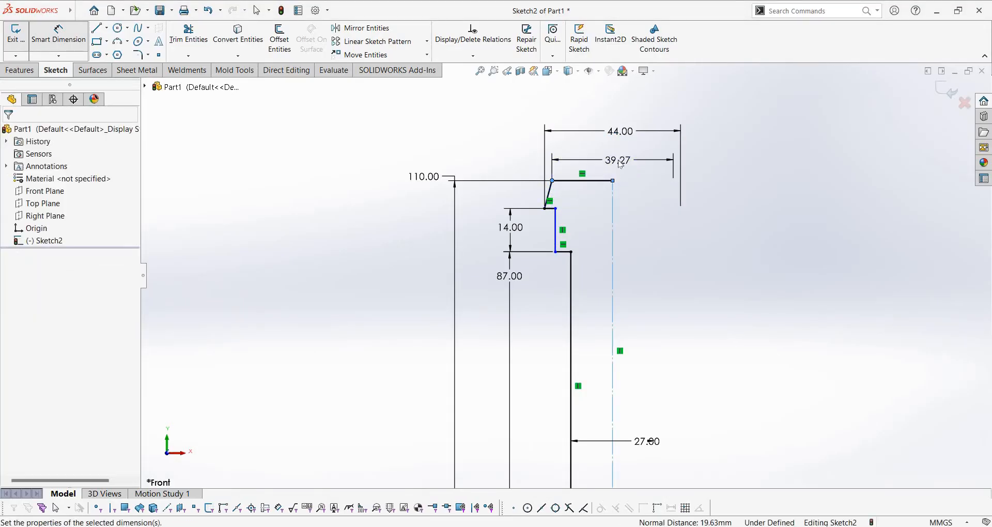
{"action": "type", "text": "40"}
{"action": "key", "text": "Return"}
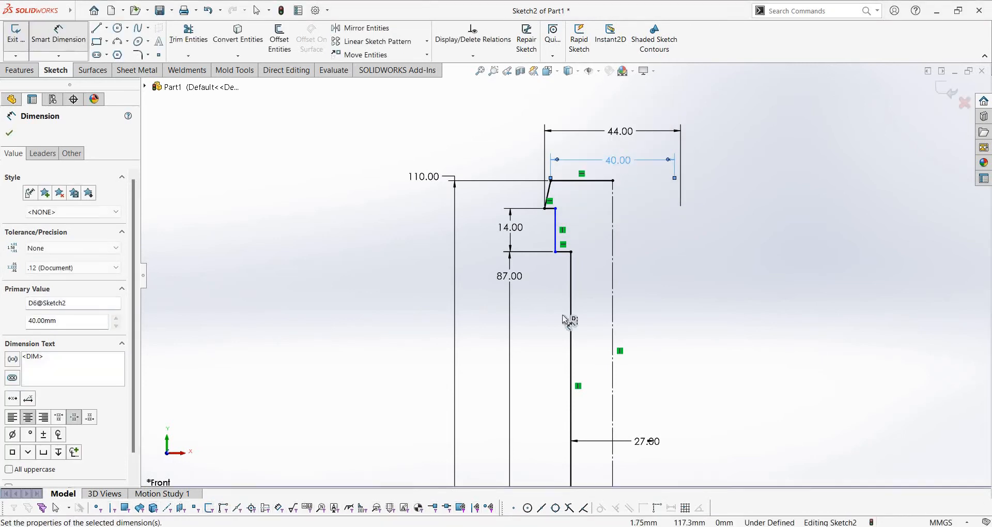
Switch to the PDF drawing in Acrobat Reader and examine the front view for the diameter of the step below the flange.
{"action": "key", "text": "alt+Tab"}
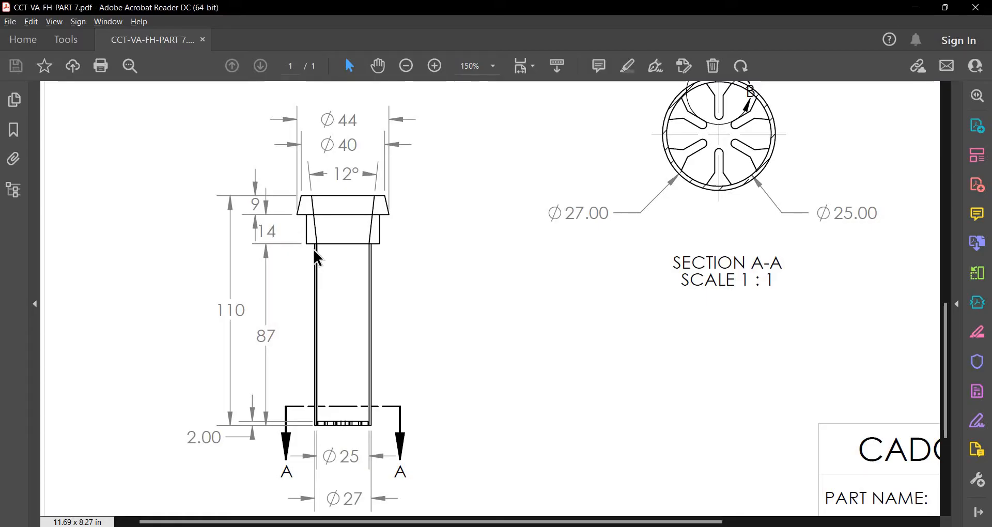
{"action": "scroll", "coordinate": [315, 232], "scroll_direction": "up", "scroll_amount": 4, "text": "ctrl"}
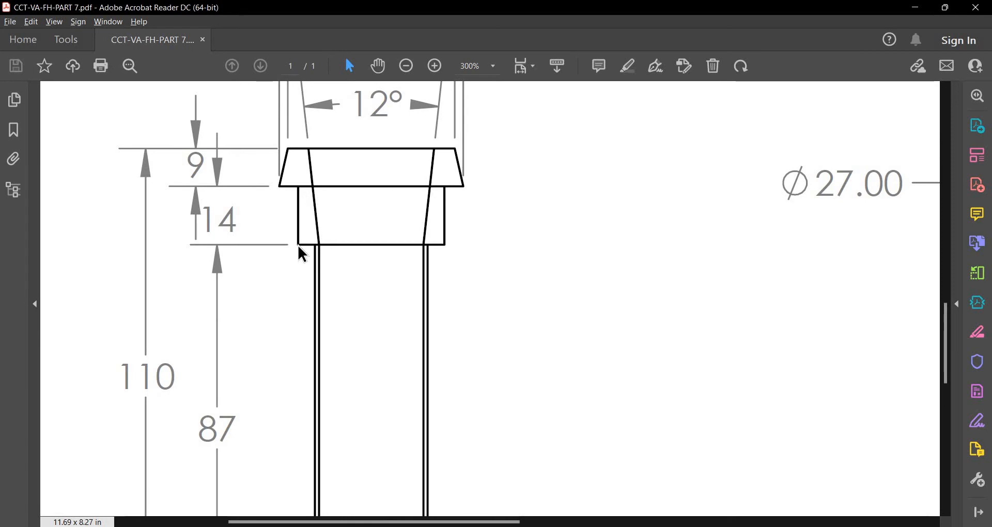
{"action": "scroll", "coordinate": [450, 253], "scroll_direction": "down", "scroll_amount": 2, "text": "ctrl"}
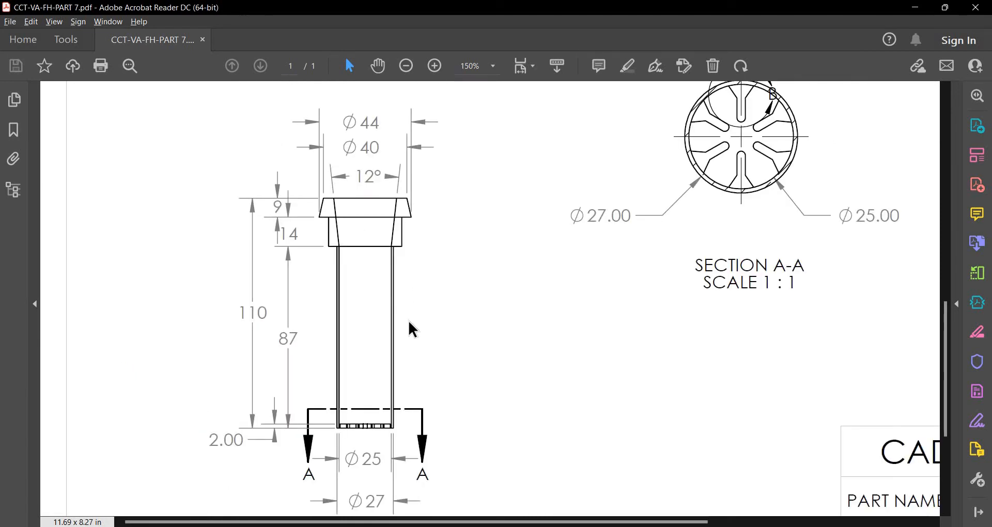
{"action": "scroll", "coordinate": [509, 325], "scroll_direction": "down", "scroll_amount": 2, "text": "ctrl"}
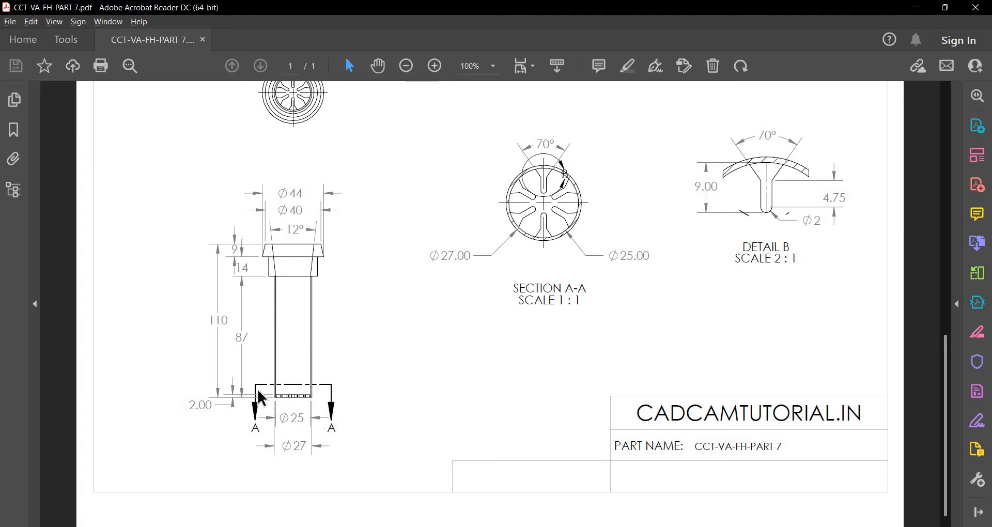
{"action": "scroll", "coordinate": [271, 396], "scroll_direction": "up", "scroll_amount": 1, "text": "ctrl"}
{"action": "scroll", "coordinate": [217, 253], "scroll_direction": "up", "scroll_amount": 2, "text": "ctrl"}
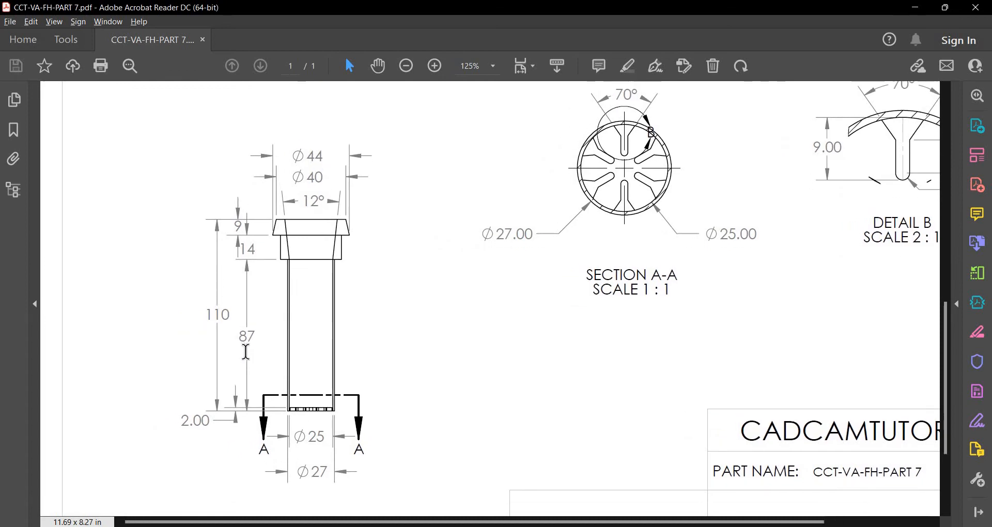
{"action": "scroll", "coordinate": [264, 330], "scroll_direction": "up", "scroll_amount": 1}
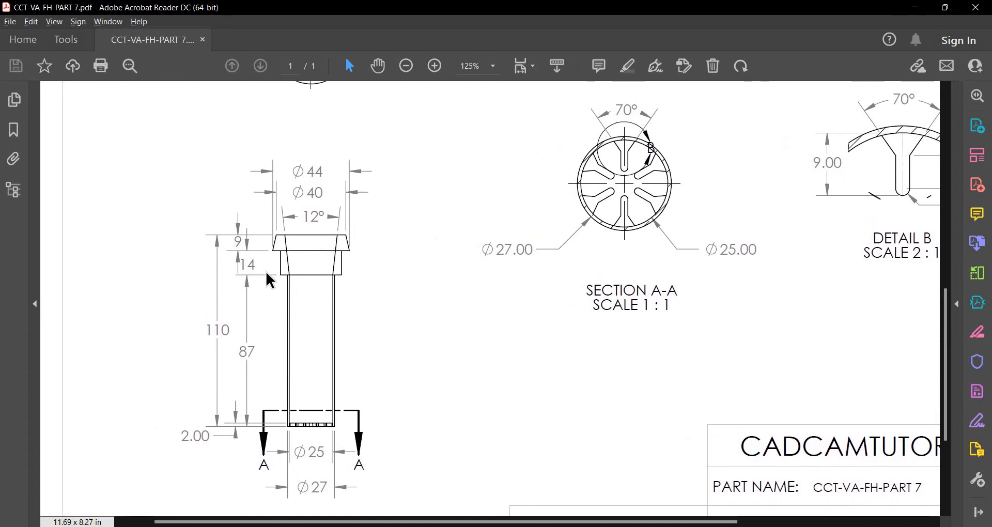
{"action": "scroll", "coordinate": [266, 274], "scroll_direction": "down", "scroll_amount": 1, "text": "ctrl"}
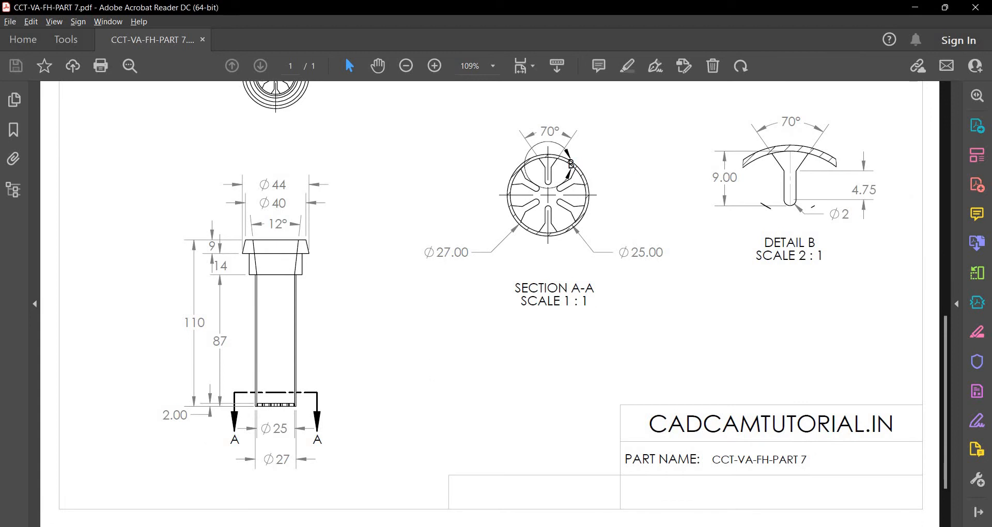
Switch to File Explorer, go to the CCT-VA-FH folder and open the CCT-VA-FH-PART 7 SOLIDWORKS drawing.
{"action": "key", "text": "alt+Tab"}
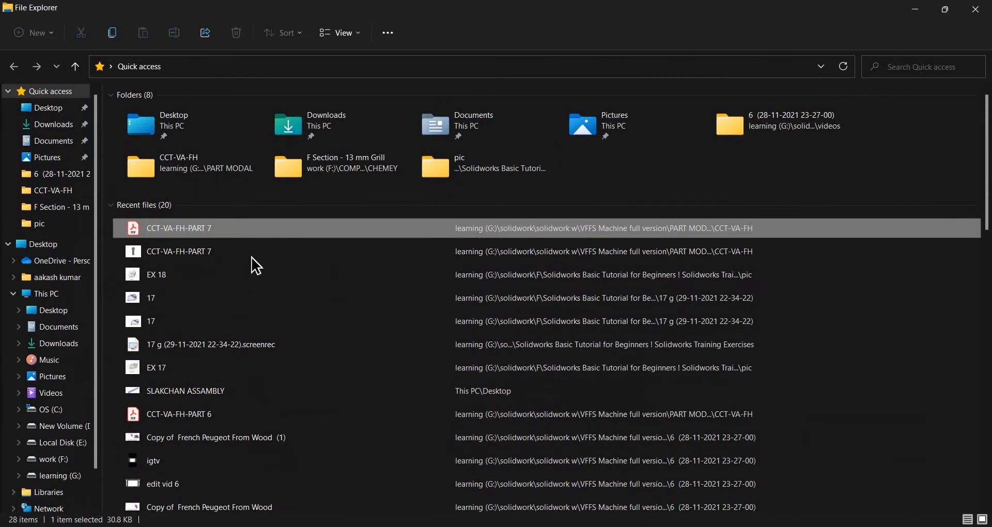
{"action": "right_click", "coordinate": [264, 233]}
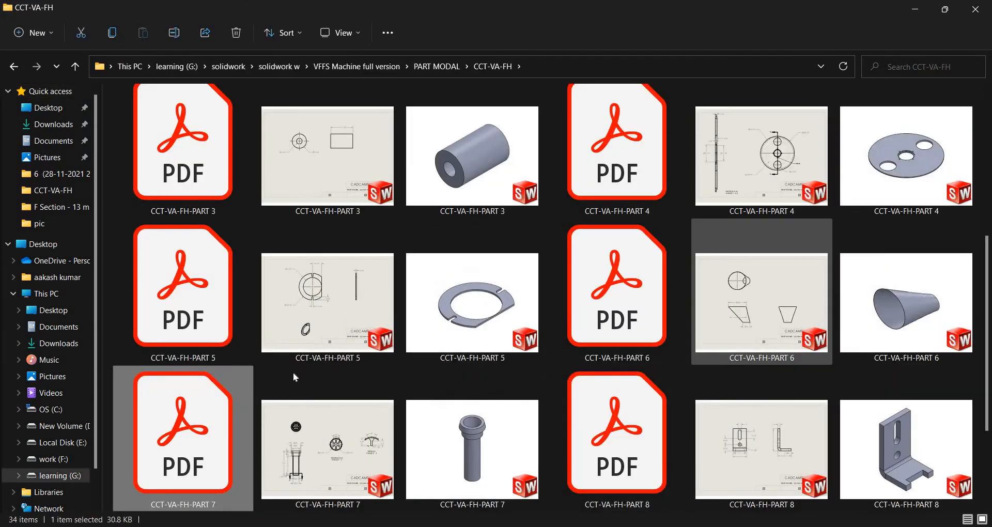
{"action": "scroll", "coordinate": [496, 326], "scroll_direction": "down", "scroll_amount": 2}
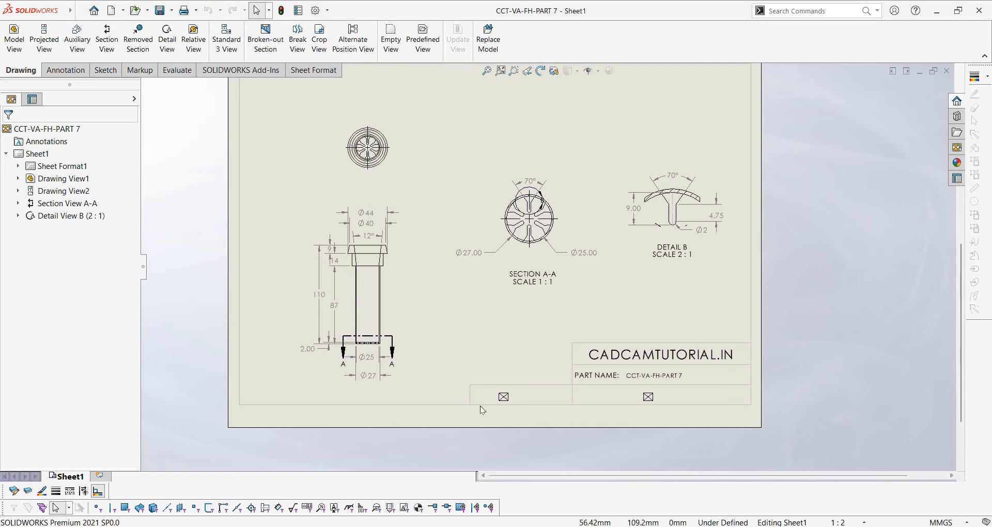
Add a diameter dimension to the lower edge of the step below the flange in the front view, with its precision set to None.
{"action": "scroll", "coordinate": [279, 212], "scroll_direction": "down", "scroll_amount": 2}
{"action": "right_click_drag", "start_coordinate": [449, 270], "coordinate": [448, 233]}
{"action": "scroll", "coordinate": [413, 307], "scroll_direction": "down", "scroll_amount": 1}
{"action": "left_click", "coordinate": [421, 299]}
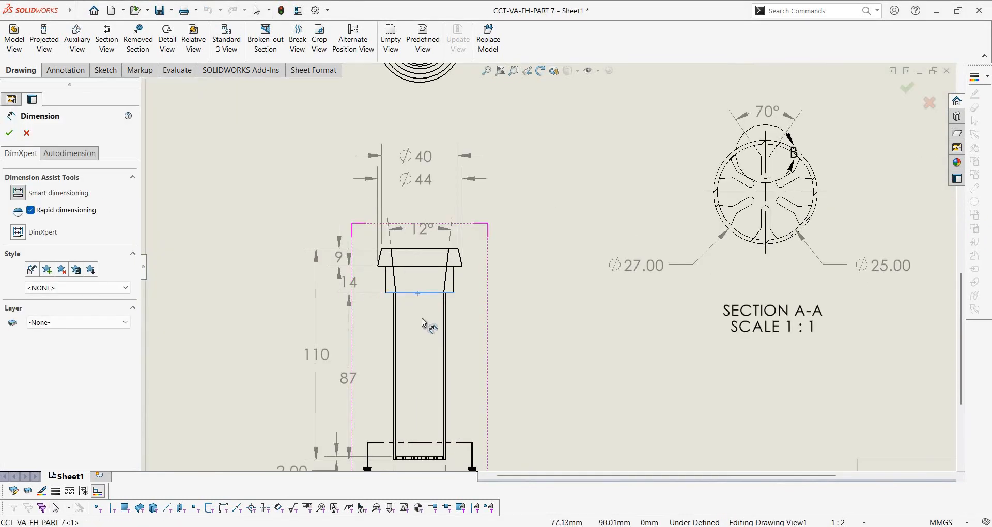
{"action": "scroll", "coordinate": [428, 328], "scroll_direction": "down", "scroll_amount": 2}
{"action": "left_click", "coordinate": [579, 336]}
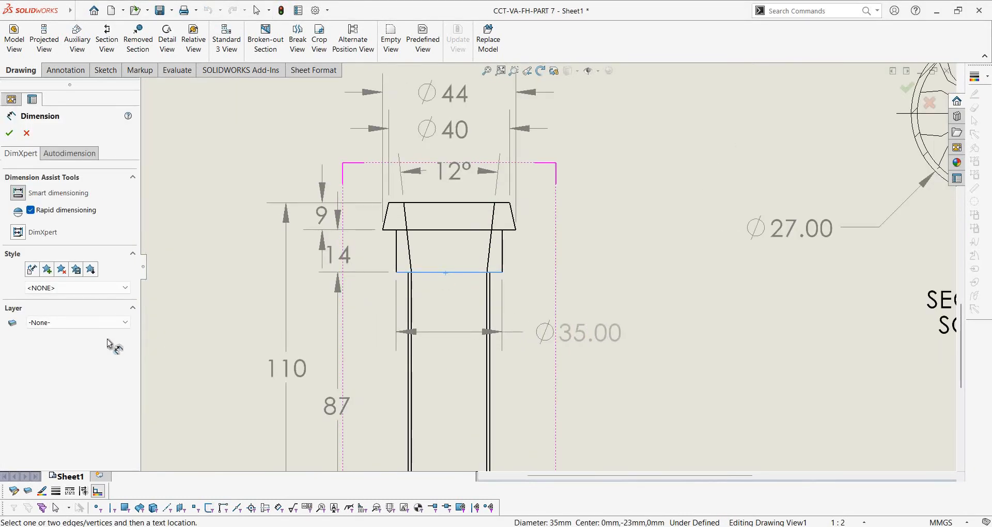
{"action": "left_click", "coordinate": [103, 343]}
{"action": "left_click", "coordinate": [51, 354]}
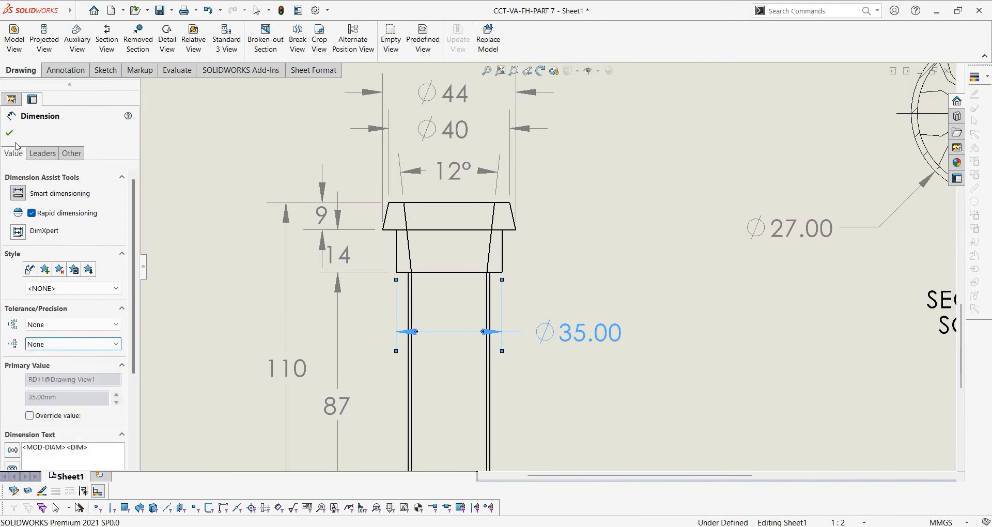
{"action": "left_click", "coordinate": [9, 133]}
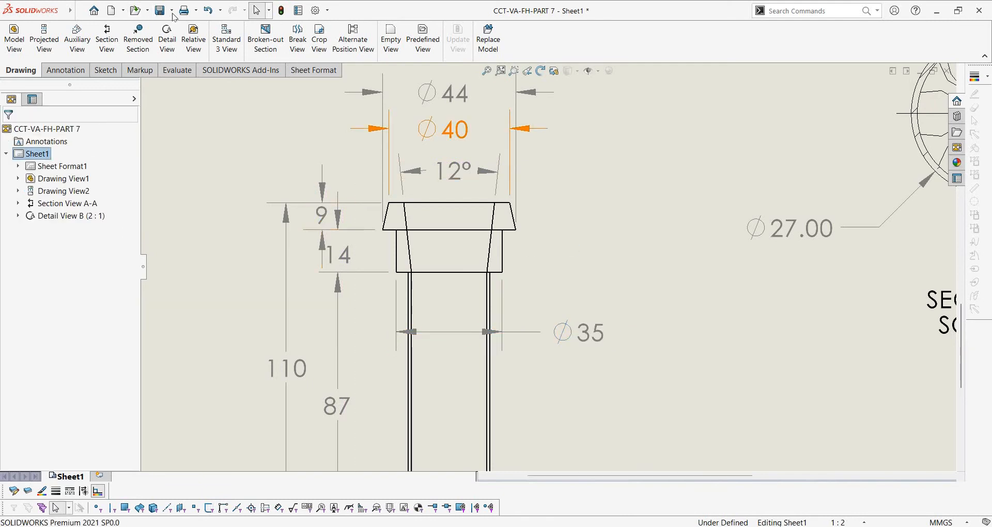
Export the drawing as a PDF over the existing CCT-VA-FH-PART 7 file, and close the drawing with all modified documents saved.
{"action": "left_click", "coordinate": [172, 12]}
{"action": "left_click", "coordinate": [176, 39]}
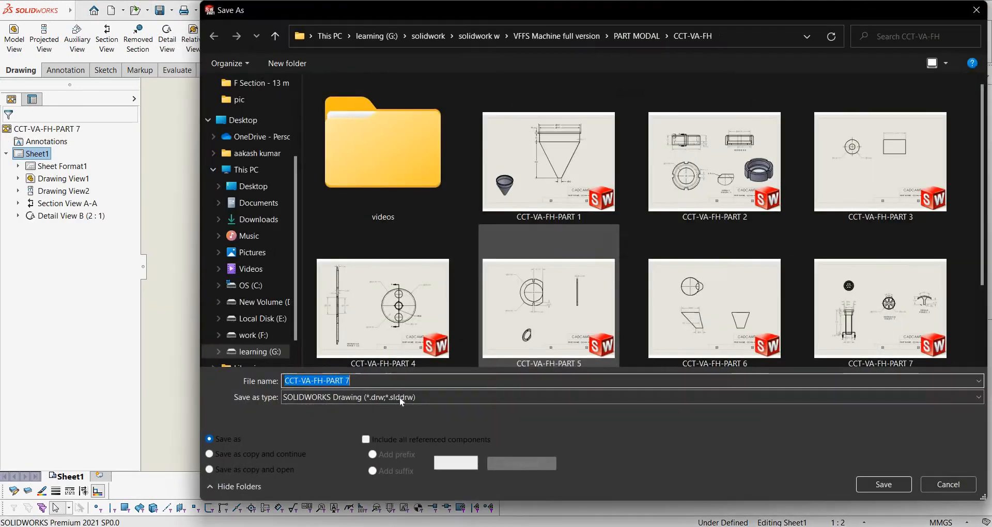
{"action": "left_click", "coordinate": [401, 397]}
{"action": "left_click", "coordinate": [414, 442]}
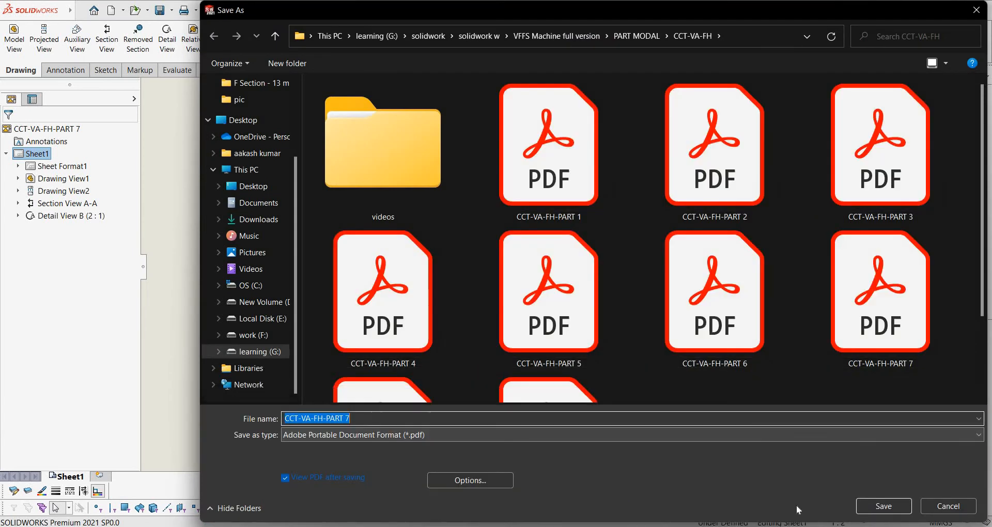
{"action": "key", "text": "Return"}
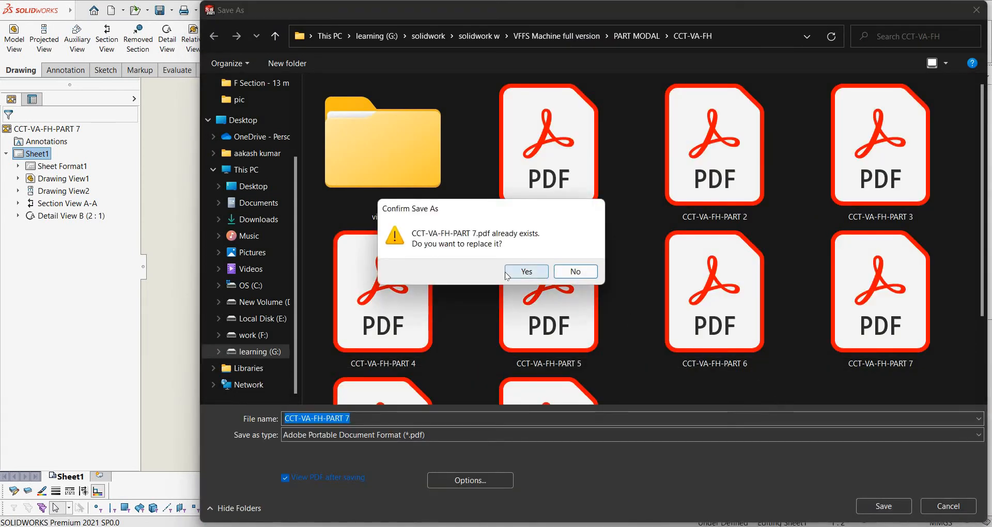
{"action": "left_click", "coordinate": [517, 271]}
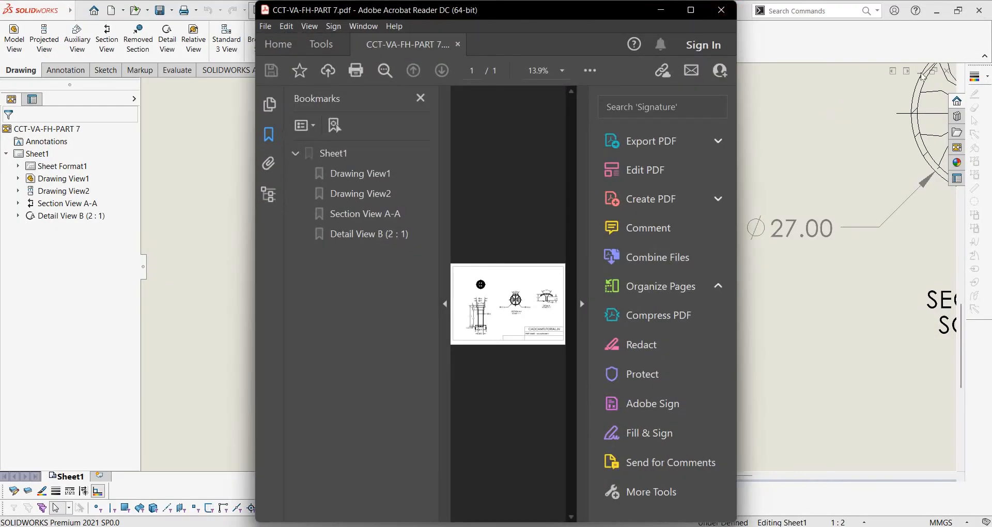
{"action": "left_click", "coordinate": [948, 73]}
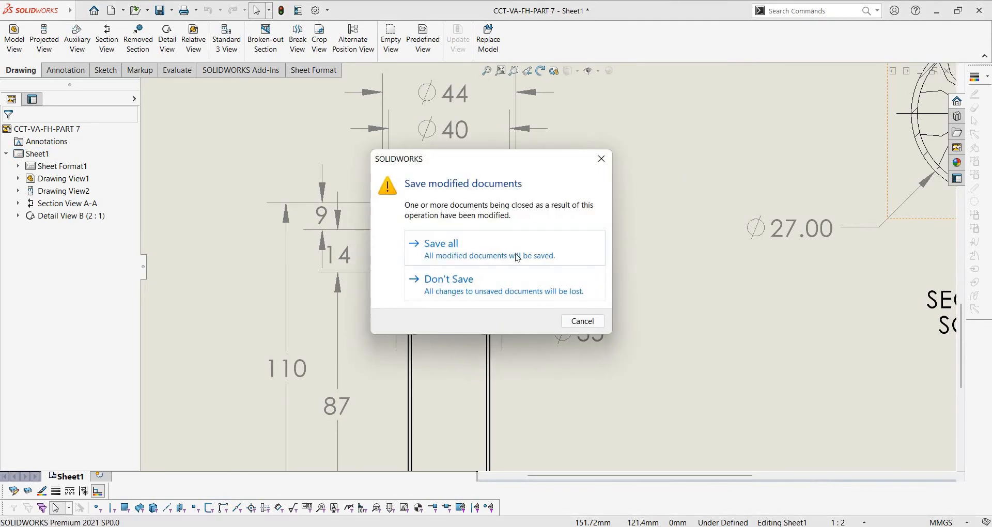
{"action": "left_click", "coordinate": [517, 258]}
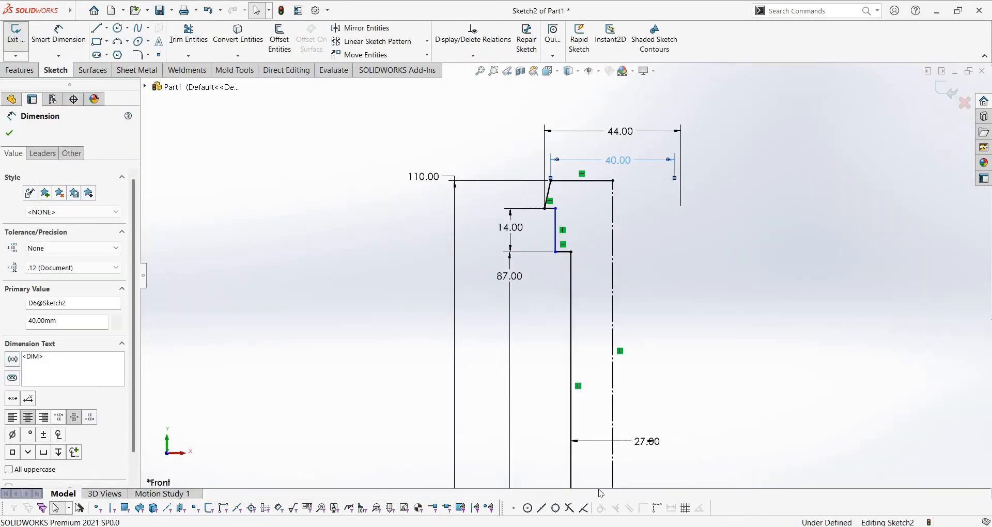
Dimension the short vertical line of the step below the flange as a 35 mm diameter about the vertical construction line.
{"action": "right_click_drag", "start_coordinate": [692, 279], "coordinate": [666, 211]}
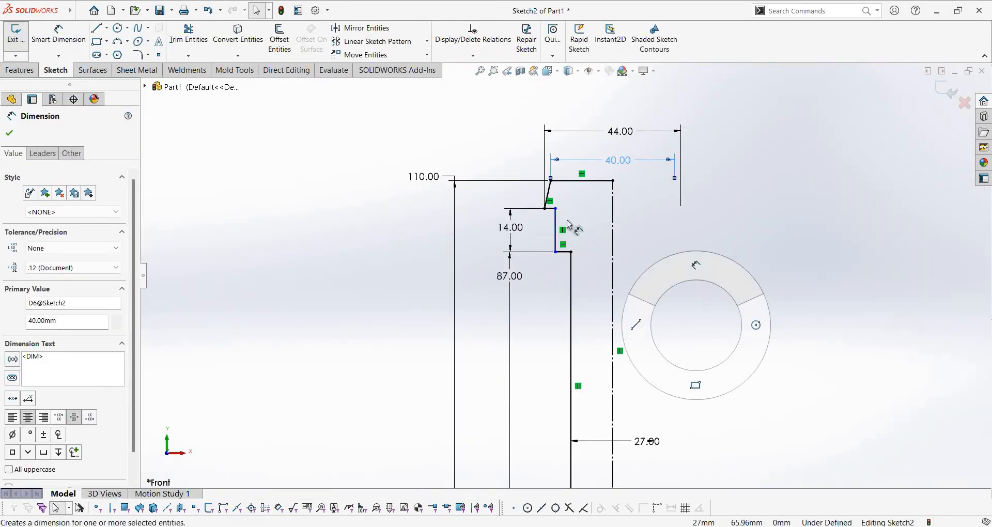
{"action": "left_click", "coordinate": [555, 235]}
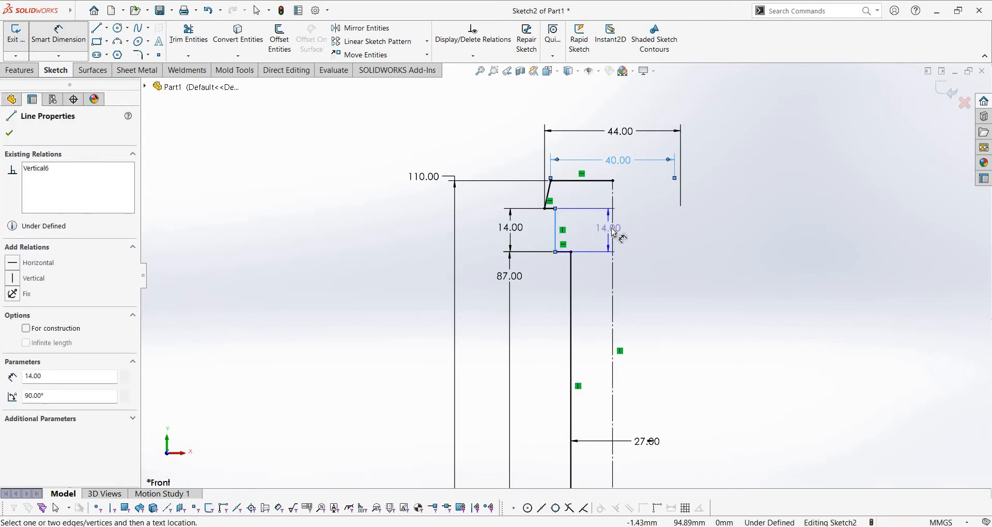
{"action": "left_click", "coordinate": [612, 230]}
{"action": "left_click", "coordinate": [665, 242]}
{"action": "type", "text": "35"}
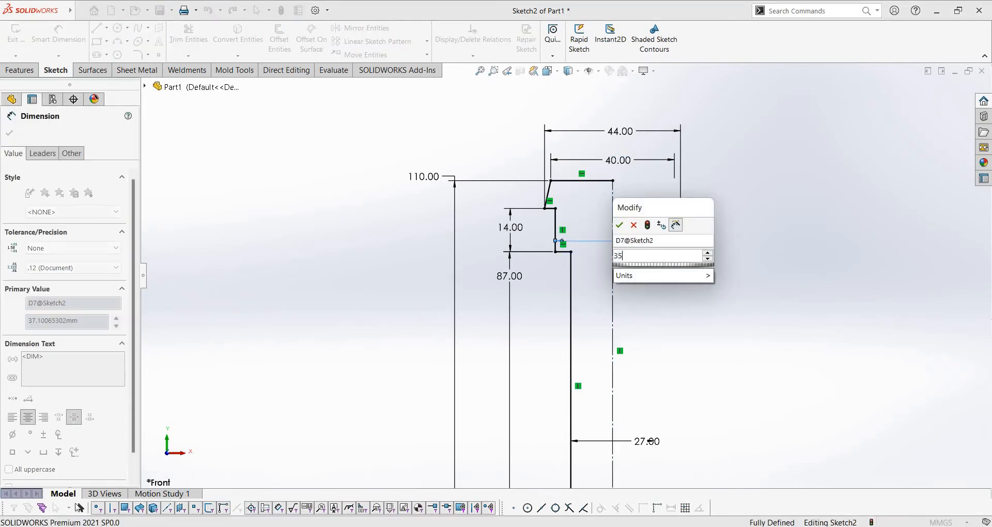
{"action": "type", "text": "3"}
{"action": "key", "text": "Return"}
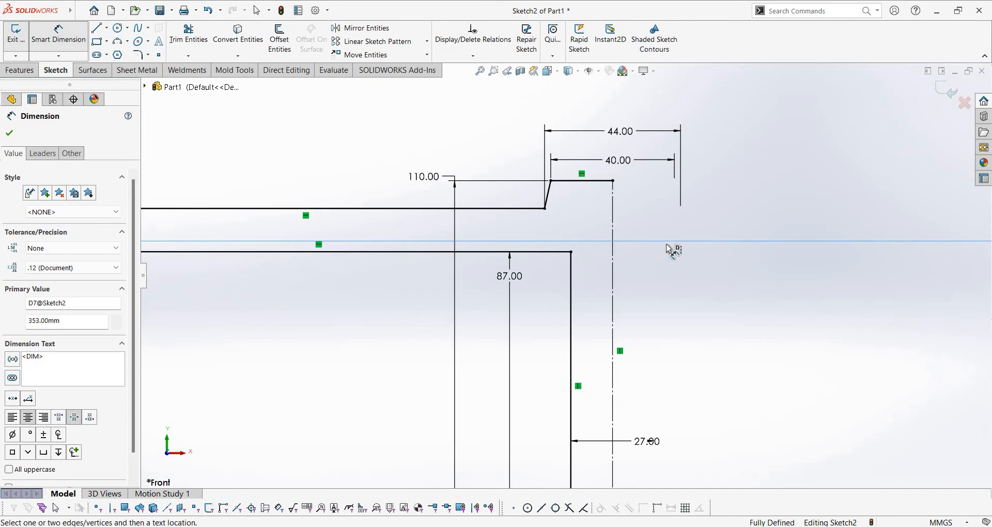
{"action": "scroll", "coordinate": [658, 264], "scroll_direction": "up", "scroll_amount": 3}
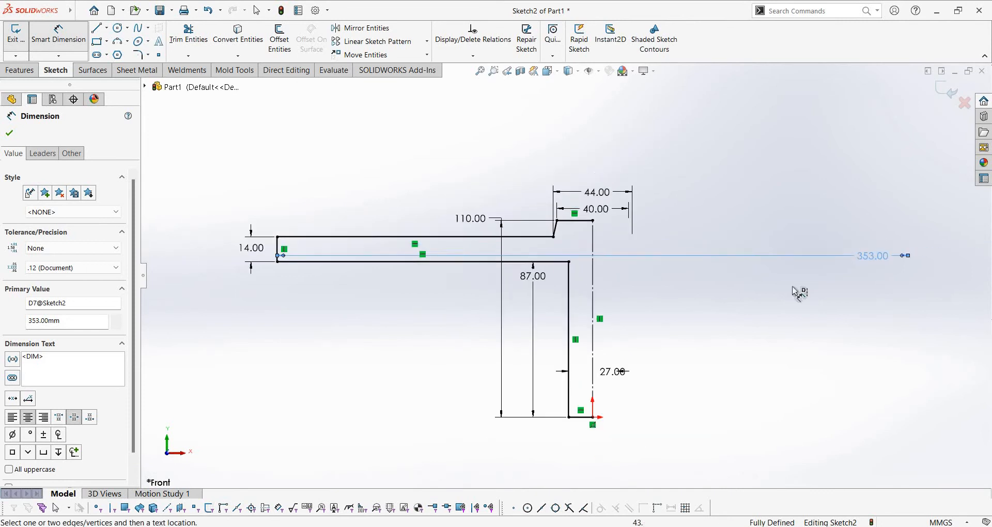
{"action": "double_click", "coordinate": [875, 255]}
{"action": "type", "text": "35"}
{"action": "key", "text": "Return"}
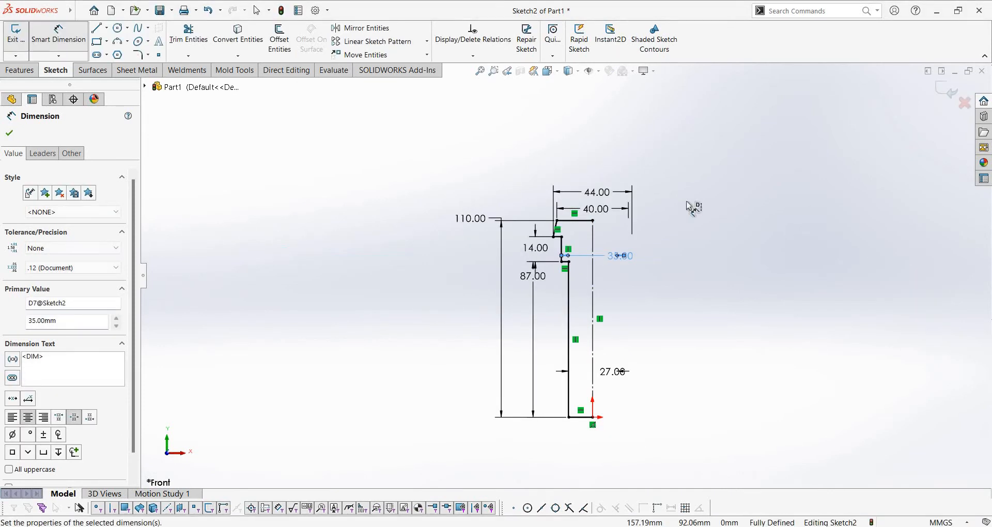
Exit the sketch and revolve the half profile 360 degrees about the vertical construction line, closing the open contour automatically.
{"action": "key", "text": "Escape"}
{"action": "left_click", "coordinate": [20, 70]}
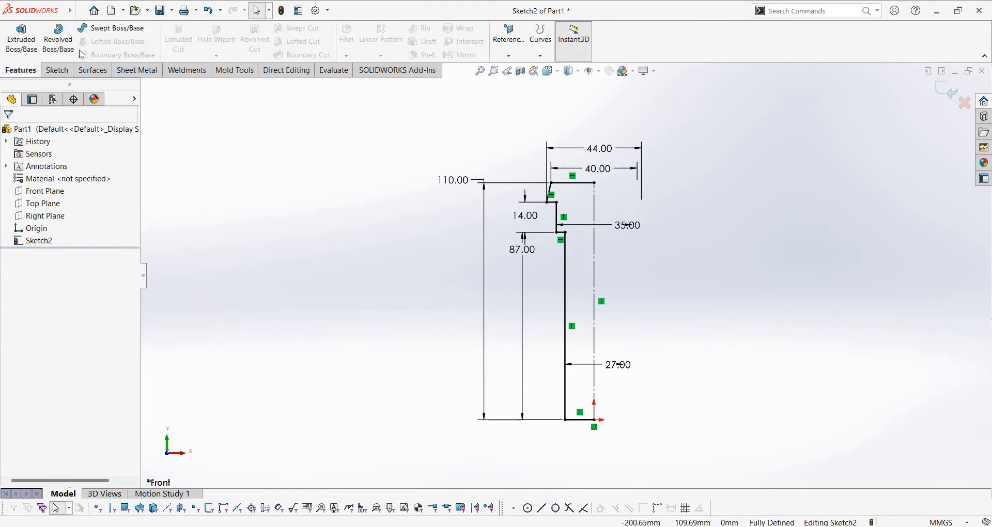
{"action": "key", "text": "d"}
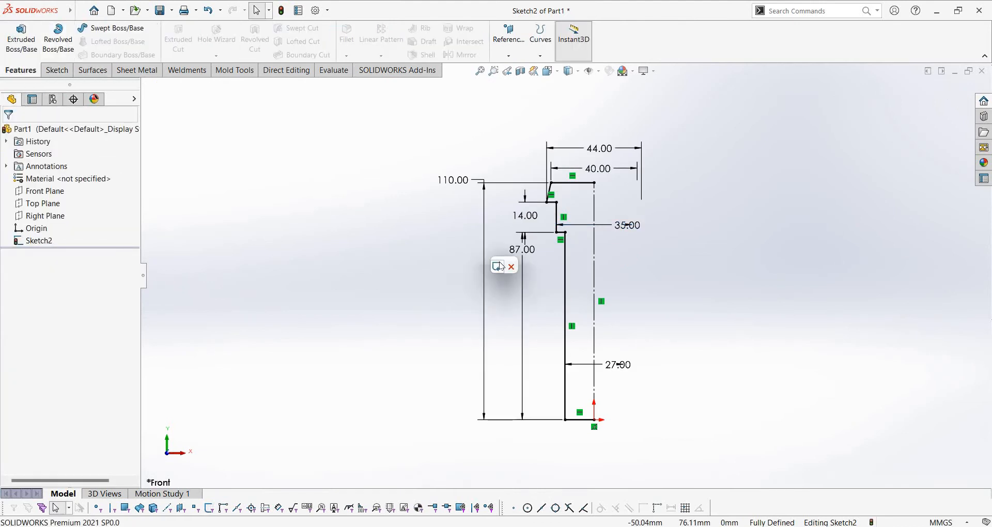
{"action": "left_click", "coordinate": [497, 267]}
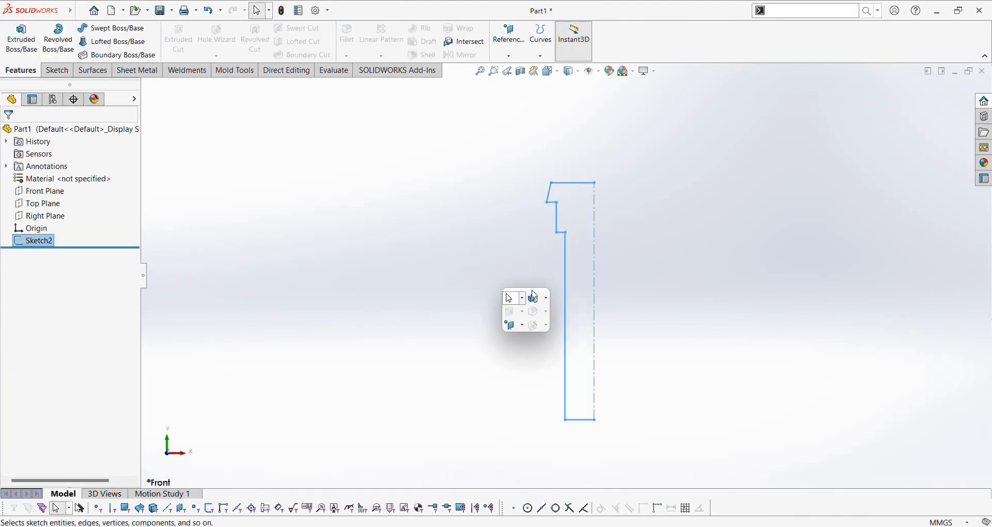
{"action": "left_click", "coordinate": [56, 34]}
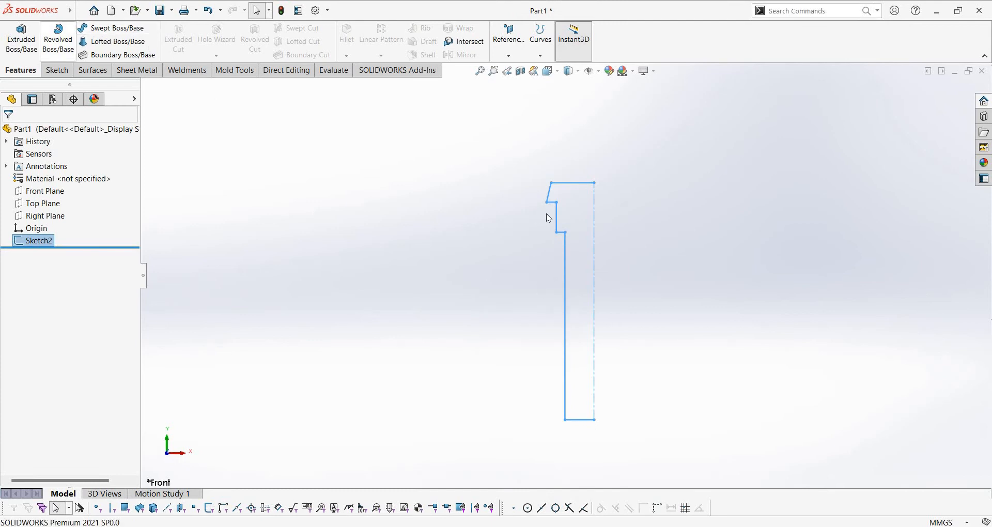
{"action": "left_click", "coordinate": [523, 276]}
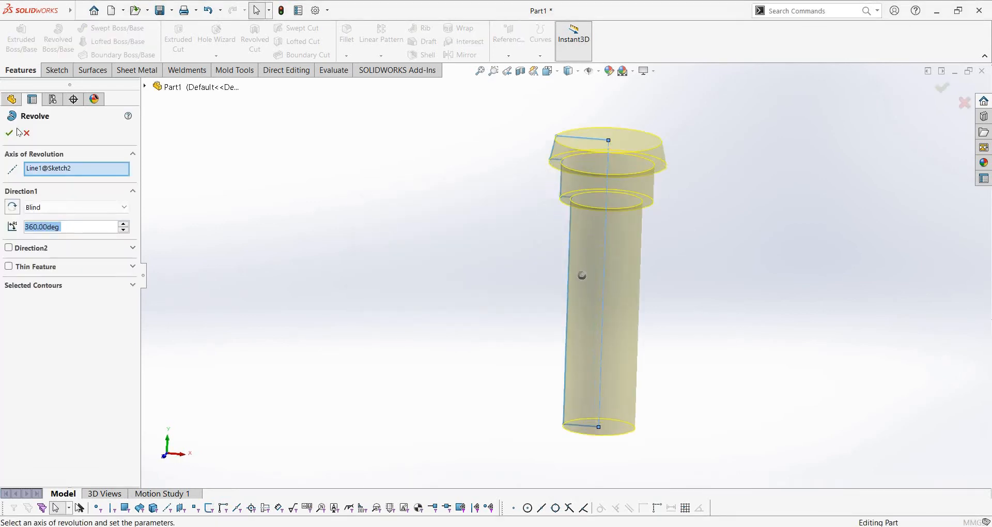
{"action": "key", "text": "Return"}
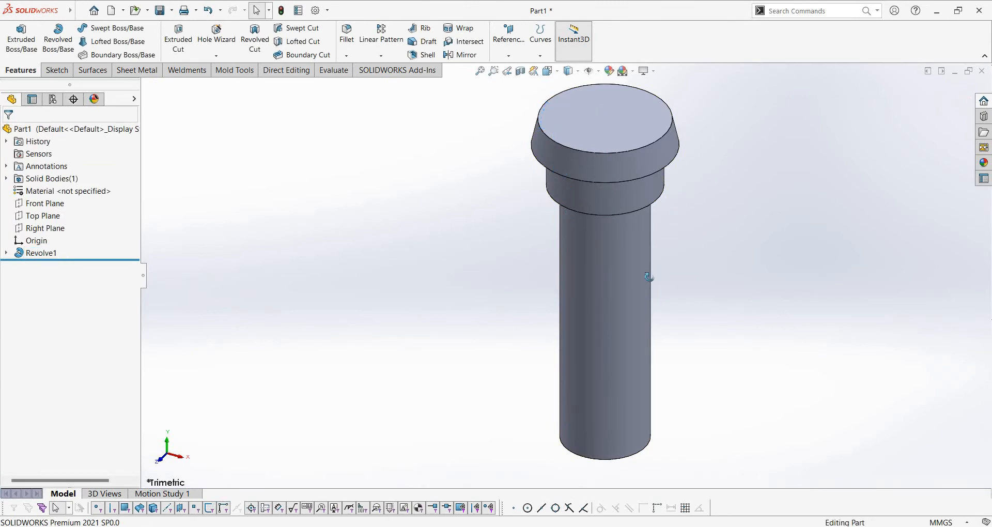
{"action": "middle_click_drag", "start_coordinate": [649, 277], "coordinate": [623, 377]}
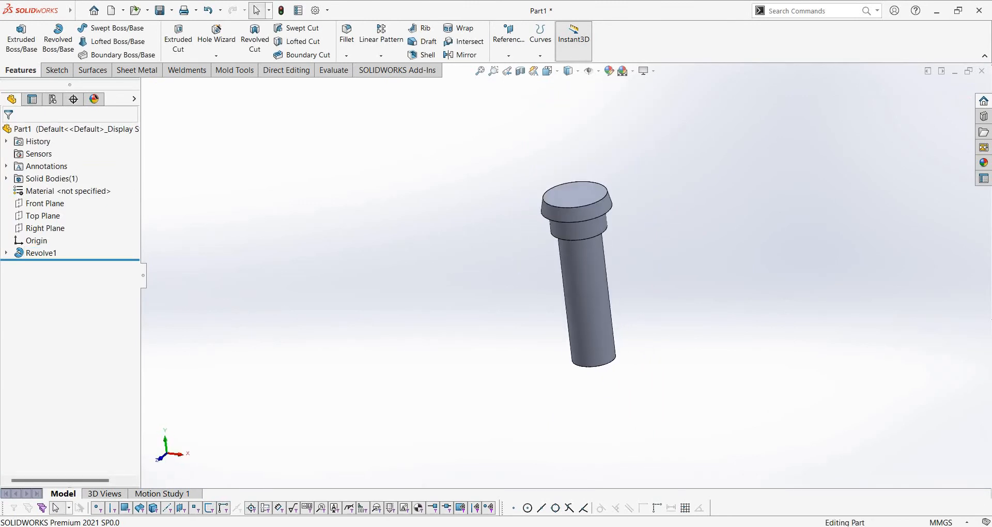
Switch to the CCT-VA-FH-PART 7 PDF in Adobe Acrobat Reader and examine the front view's dimensions.
{"action": "key", "text": "alt+Tab"}
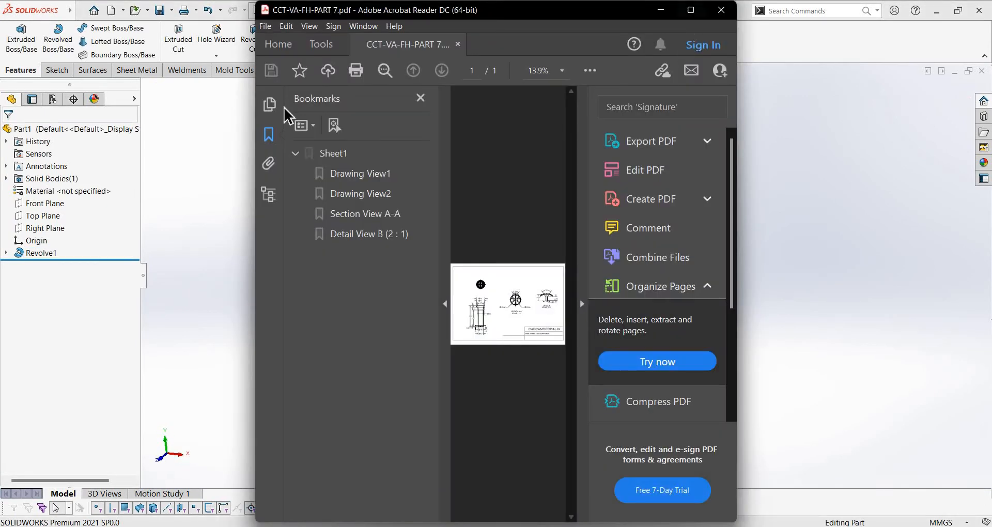
{"action": "key", "text": "super+Up"}
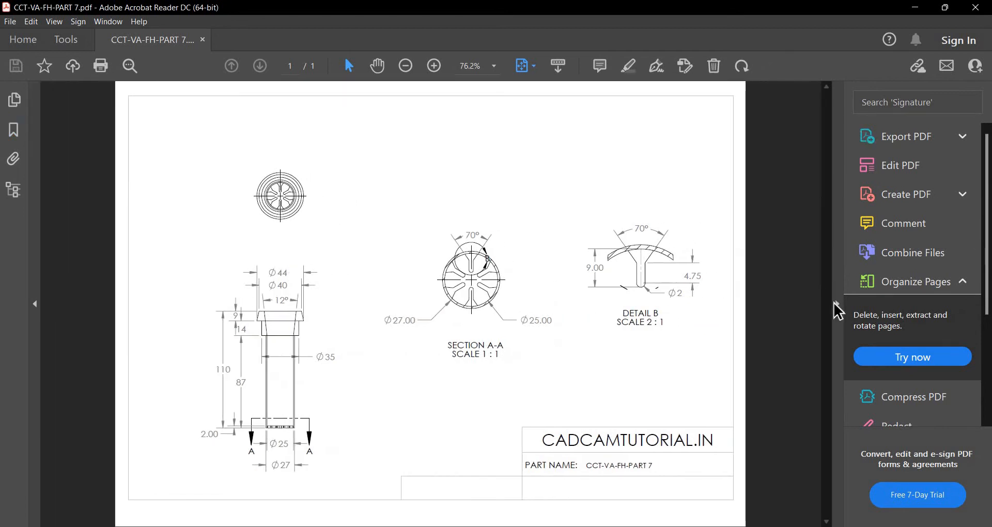
{"action": "scroll", "coordinate": [280, 431], "scroll_direction": "up", "scroll_amount": 3, "text": "ctrl"}
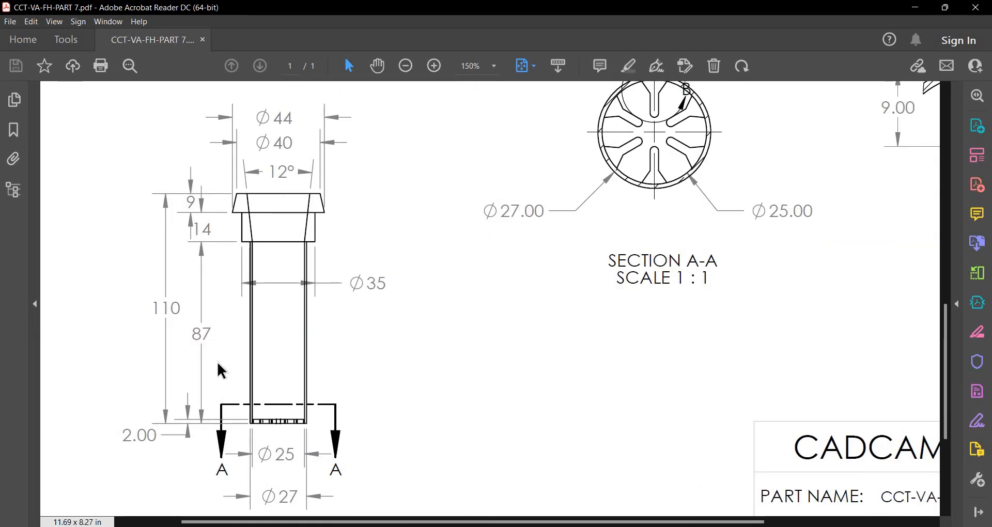
{"action": "scroll", "coordinate": [261, 426], "scroll_direction": "up", "scroll_amount": 1, "text": "ctrl"}
{"action": "scroll", "coordinate": [261, 427], "scroll_direction": "down", "scroll_amount": 1, "text": "ctrl"}
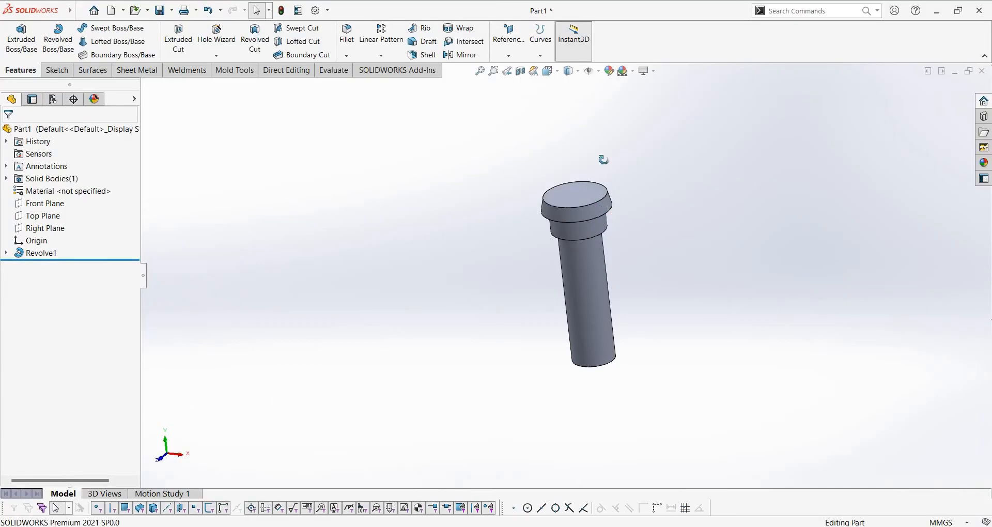
Return to SOLIDWORKS and sketch a 25 mm diameter circle centred on the origin on the tube's bottom end face.
{"action": "scroll", "coordinate": [602, 331], "scroll_direction": "down", "scroll_amount": 3}
{"action": "right_click", "coordinate": [597, 323]}
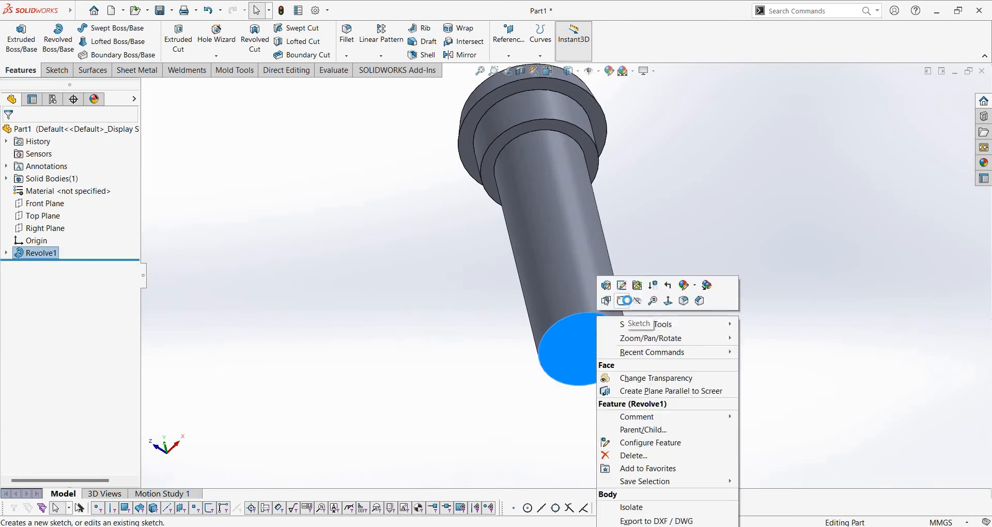
{"action": "left_click", "coordinate": [625, 302]}
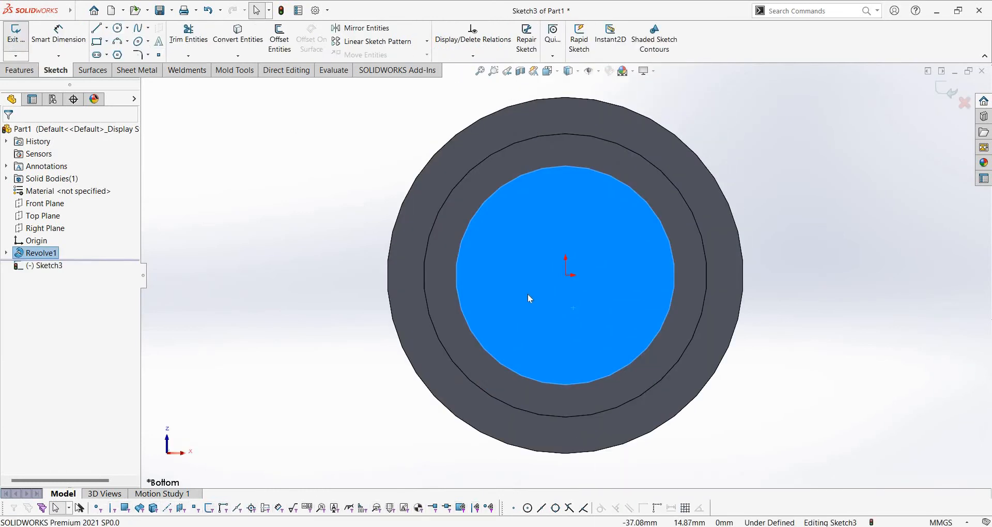
{"action": "key", "text": "Escape"}
{"action": "key", "text": "s"}
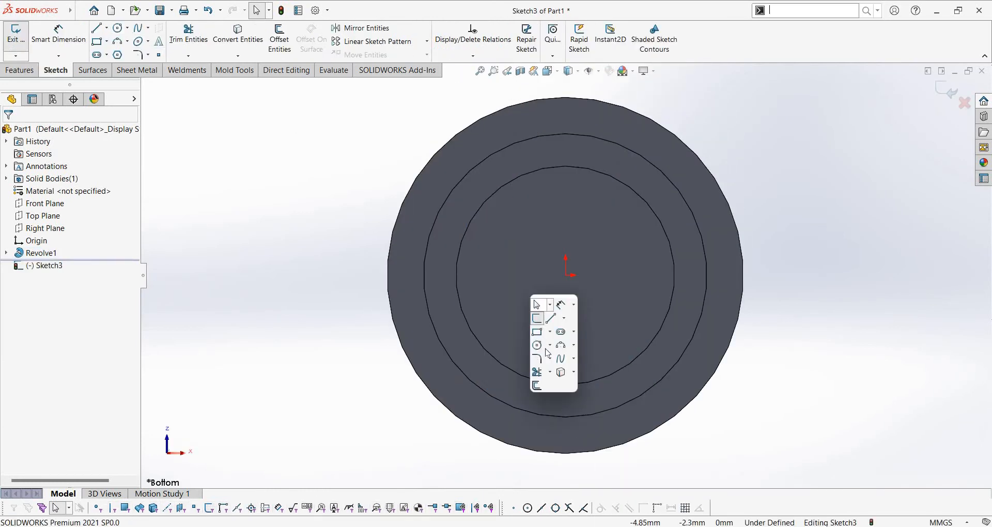
{"action": "left_click", "coordinate": [538, 345]}
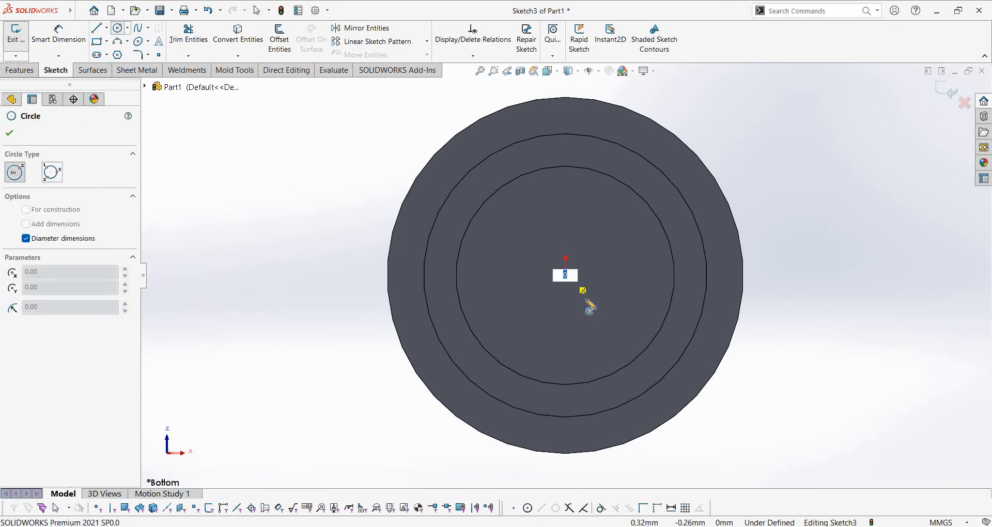
{"action": "key", "text": "Return"}
{"action": "key", "text": "Escape"}
{"action": "scroll", "coordinate": [564, 240], "scroll_direction": "up", "scroll_amount": 4}
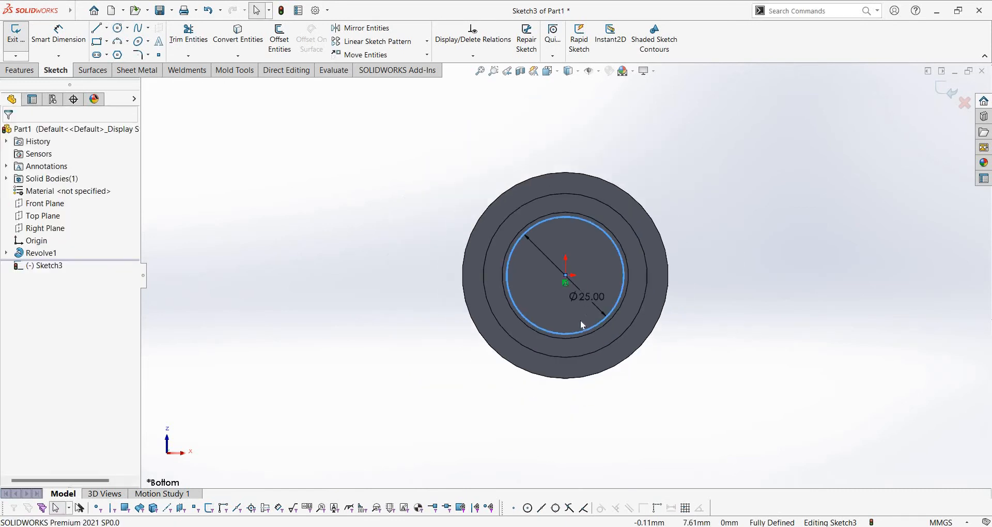
Cut-extrude the 25 mm circle up to the lower annular face of the step below the flange.
{"action": "middle_click_drag", "start_coordinate": [564, 239], "coordinate": [580, 320]}
{"action": "scroll", "coordinate": [580, 321], "scroll_direction": "up", "scroll_amount": 2}
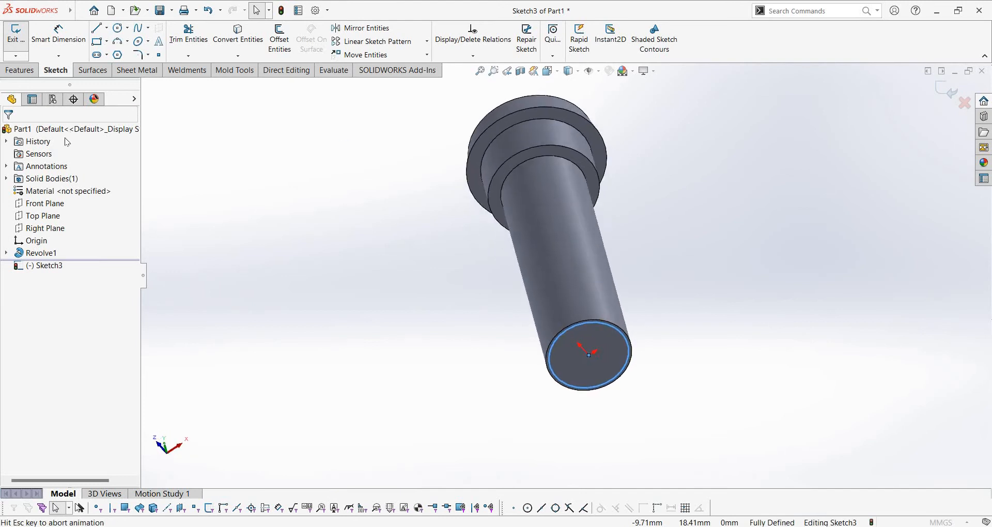
{"action": "left_click", "coordinate": [77, 205]}
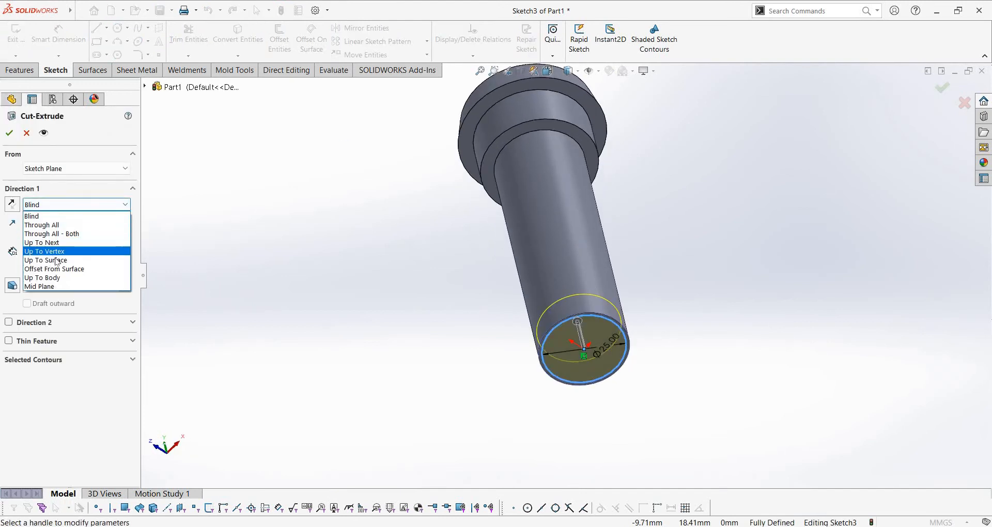
{"action": "left_click", "coordinate": [47, 259]}
{"action": "scroll", "coordinate": [563, 173], "scroll_direction": "down", "scroll_amount": 3}
{"action": "left_click", "coordinate": [567, 173]}
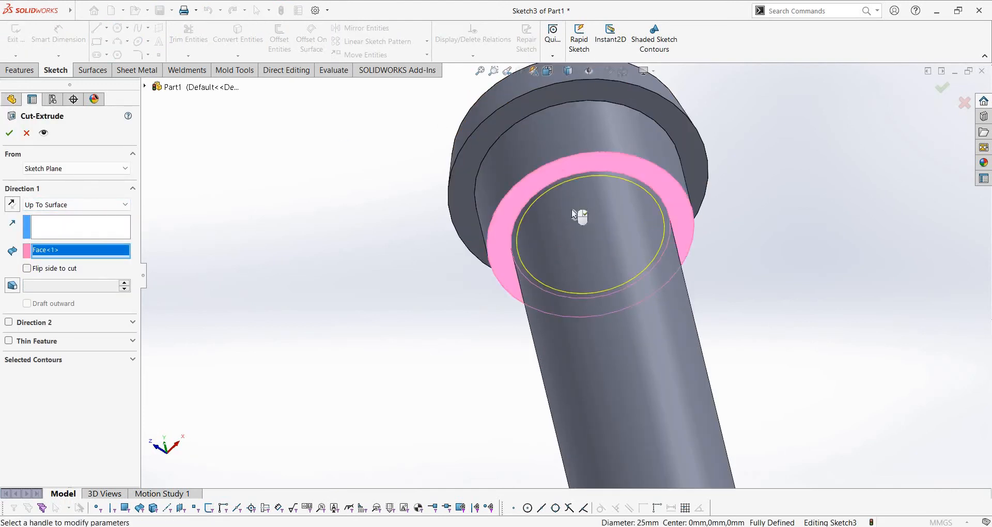
{"action": "middle_click_drag", "start_coordinate": [578, 213], "coordinate": [572, 235]}
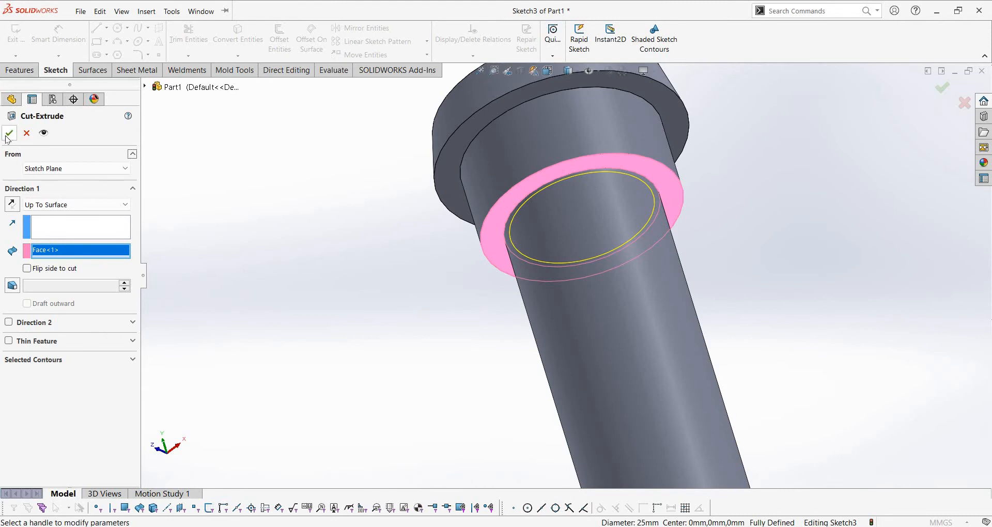
{"action": "scroll", "coordinate": [633, 244], "scroll_direction": "up", "scroll_amount": 2}
Start a sketch on the inner end face of the bore and convert its circular edge into a sketch circle.
{"action": "middle_click_drag", "start_coordinate": [628, 244], "coordinate": [597, 89]}
{"action": "middle_click_drag", "start_coordinate": [596, 236], "coordinate": [641, 256]}
{"action": "scroll", "coordinate": [641, 259], "scroll_direction": "down", "scroll_amount": 2}
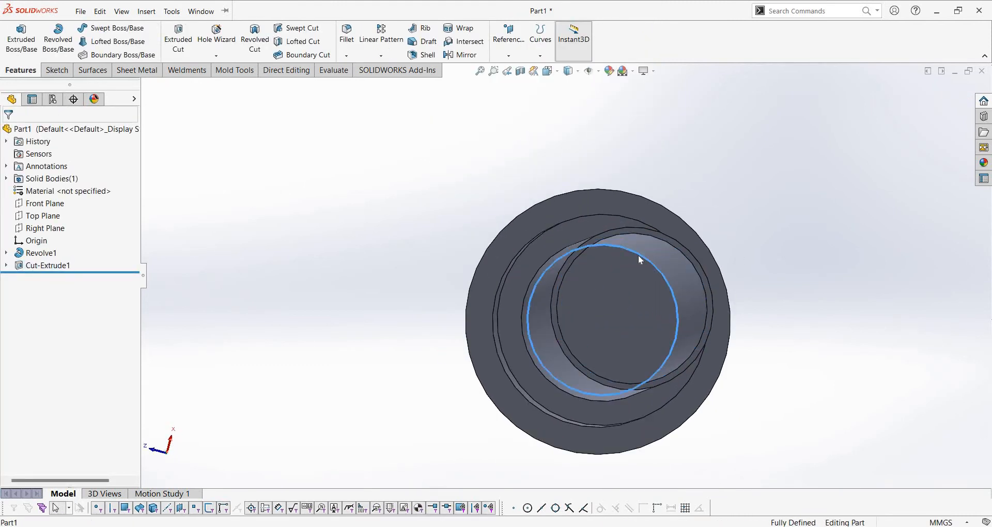
{"action": "left_click", "coordinate": [637, 258]}
{"action": "right_click", "coordinate": [627, 281]}
{"action": "left_click", "coordinate": [637, 271]}
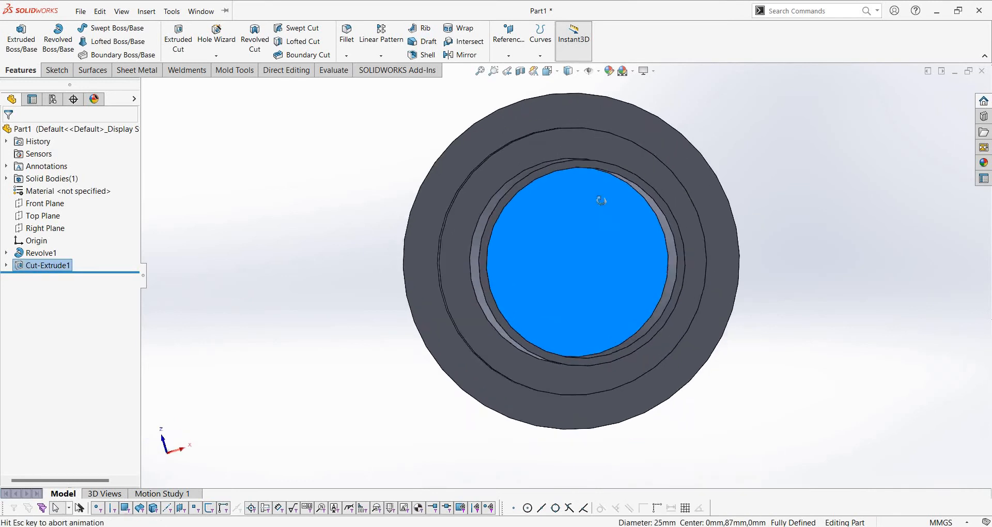
{"action": "key", "text": "Escape"}
{"action": "left_click", "coordinate": [574, 213]}
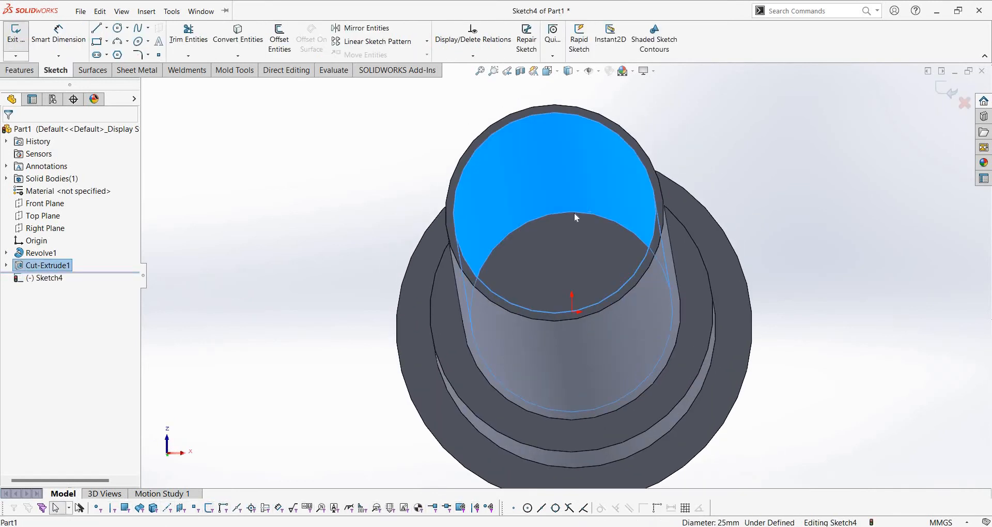
{"action": "left_click", "coordinate": [575, 213]}
{"action": "left_click", "coordinate": [249, 41]}
{"action": "scroll", "coordinate": [204, 132], "scroll_direction": "up", "scroll_amount": 4}
{"action": "middle_click_drag", "start_coordinate": [175, 117], "coordinate": [233, 142]}
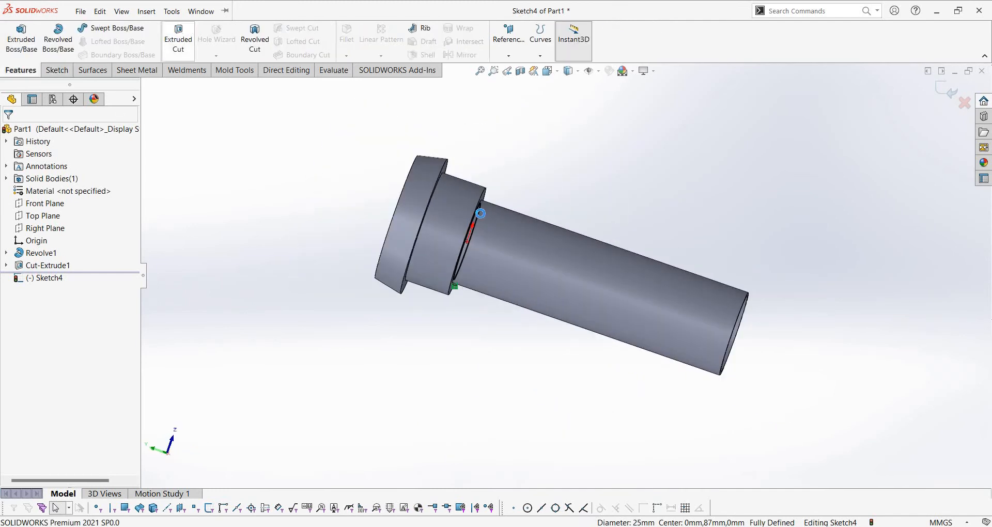
Cut-extrude the converted circle Up To Next through the flange with a 12 degree outward draft.
{"action": "left_click", "coordinate": [178, 39]}
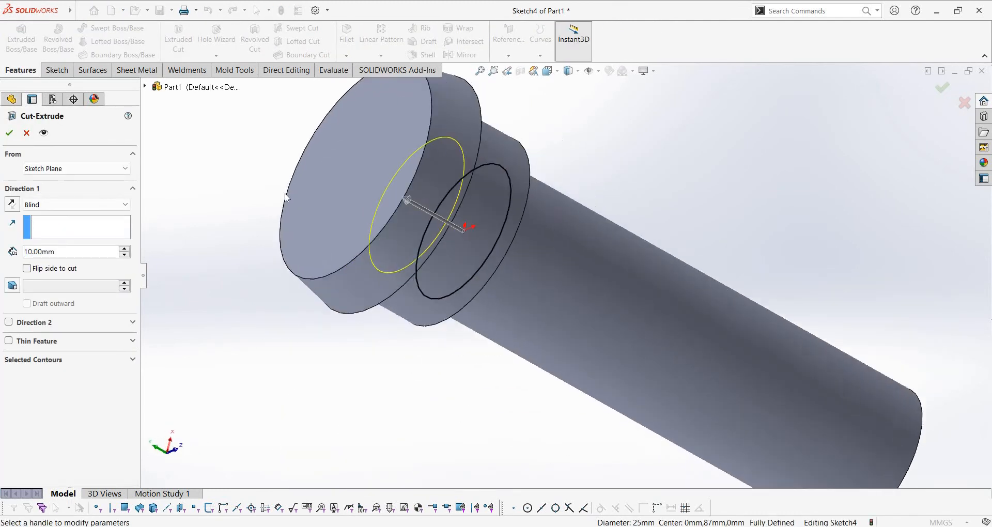
{"action": "left_click", "coordinate": [93, 204]}
{"action": "left_click", "coordinate": [45, 241]}
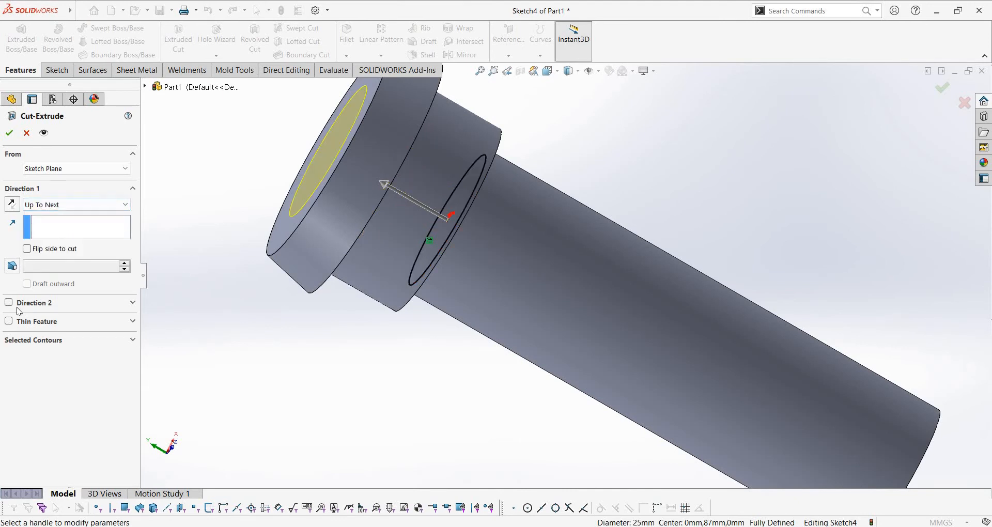
{"action": "left_click", "coordinate": [48, 270]}
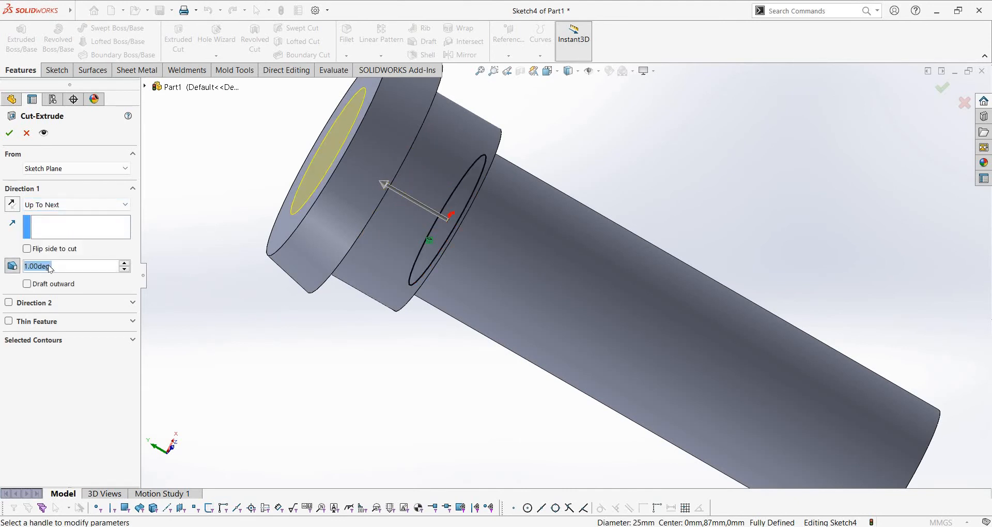
{"action": "type", "text": "12"}
{"action": "key", "text": "Return"}
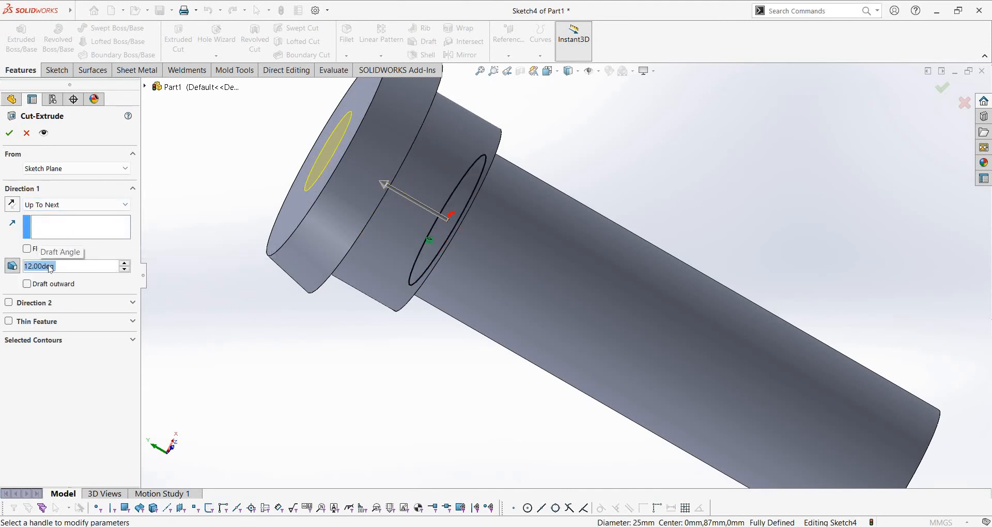
{"action": "left_click", "coordinate": [27, 284]}
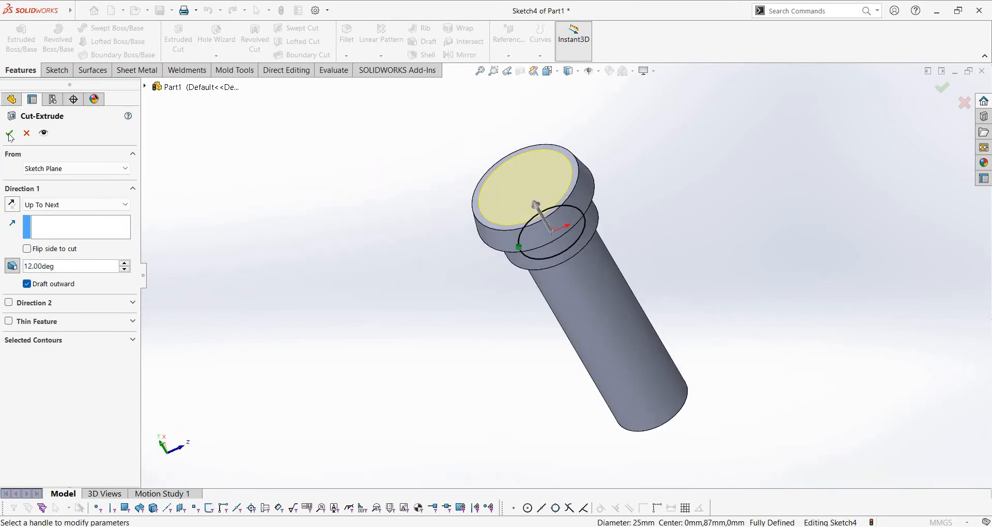
{"action": "middle_click_drag", "start_coordinate": [595, 254], "coordinate": [615, 297]}
{"action": "scroll", "coordinate": [615, 297], "scroll_direction": "up", "scroll_amount": 5}
{"action": "left_click", "coordinate": [614, 298]}
{"action": "middle_click_drag", "start_coordinate": [430, 378], "coordinate": [584, 275]}
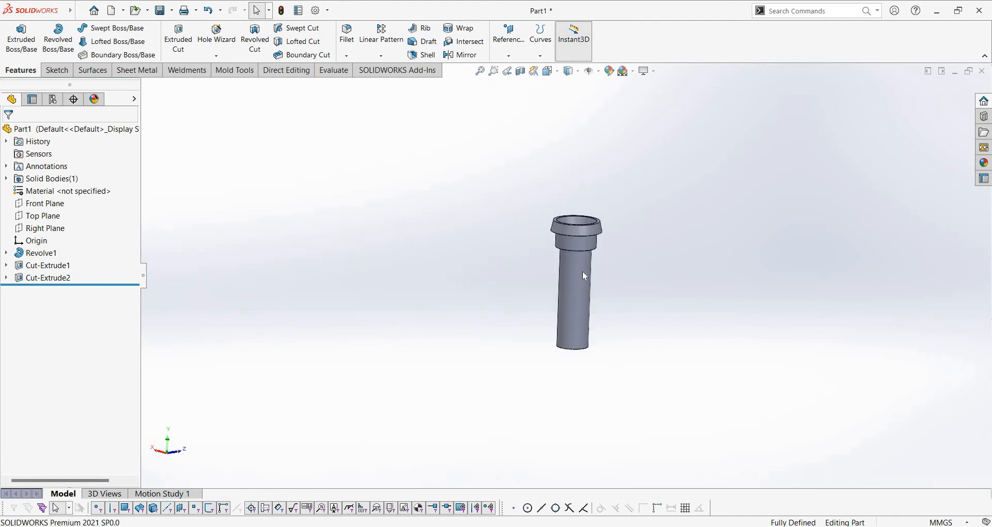
Create a planar section view on the Front Plane and inspect the cut tube from the back.
{"action": "key", "text": "space"}
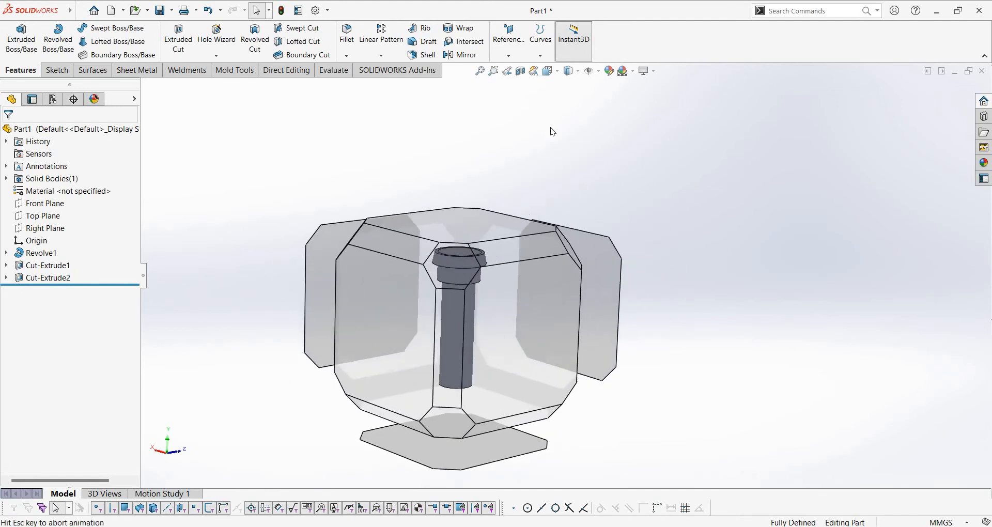
{"action": "left_click", "coordinate": [551, 127]}
{"action": "left_click", "coordinate": [521, 71]}
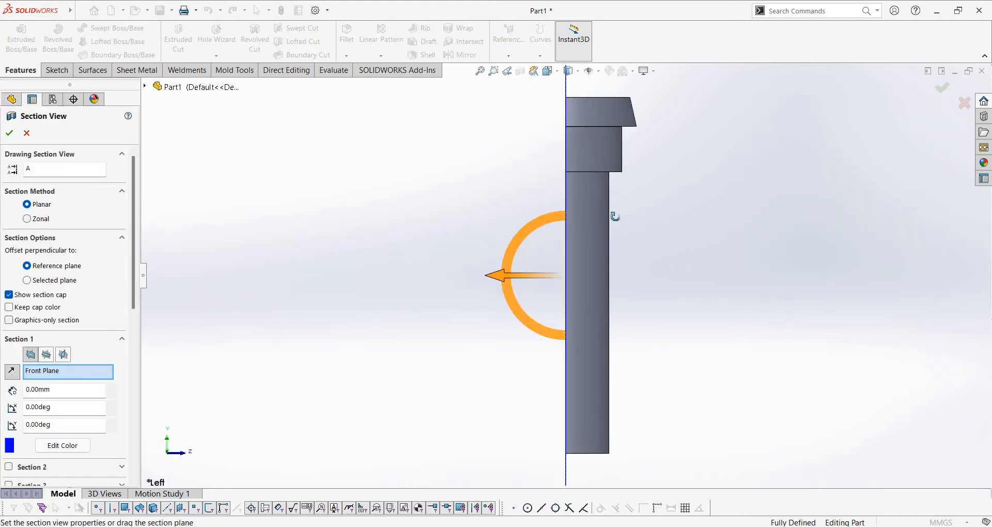
{"action": "middle_click_drag", "start_coordinate": [665, 229], "coordinate": [538, 284]}
{"action": "key", "text": "space"}
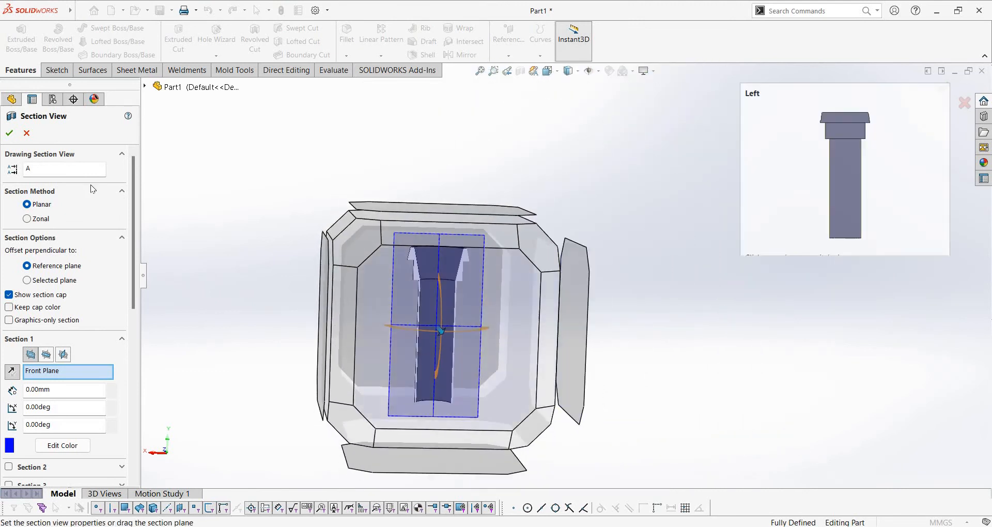
{"action": "left_click", "coordinate": [9, 134]}
{"action": "left_click", "coordinate": [6, 133]}
{"action": "scroll", "coordinate": [547, 138], "scroll_direction": "down", "scroll_amount": 5}
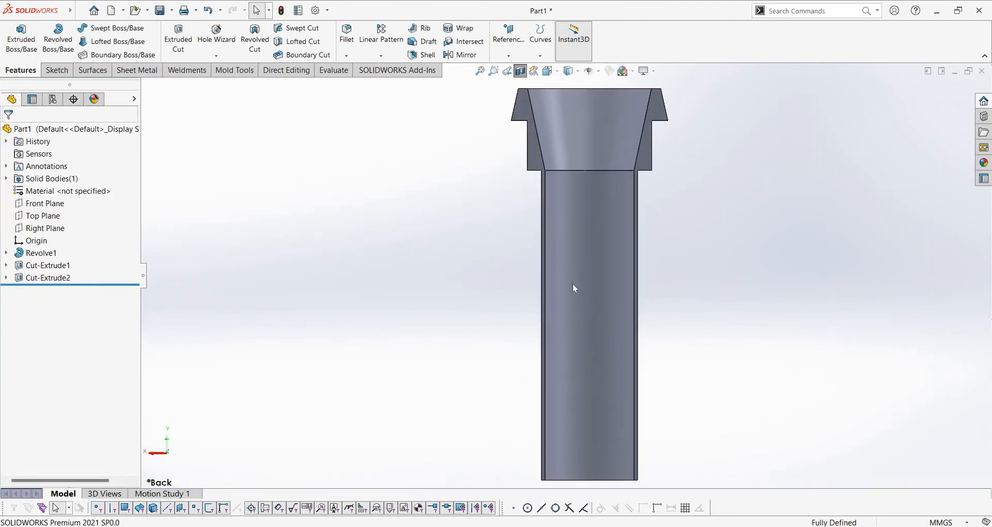
{"action": "key", "text": "z"}
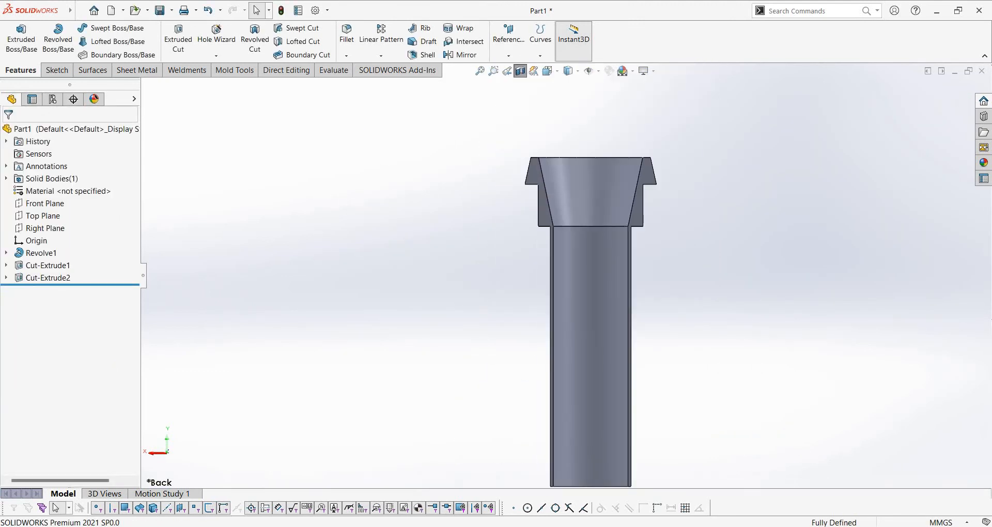
Switch to the PDF drawing in Adobe Acrobat Reader and examine the front view, Section A-A and Detail B dimensions.
{"action": "key", "text": "alt+Tab"}
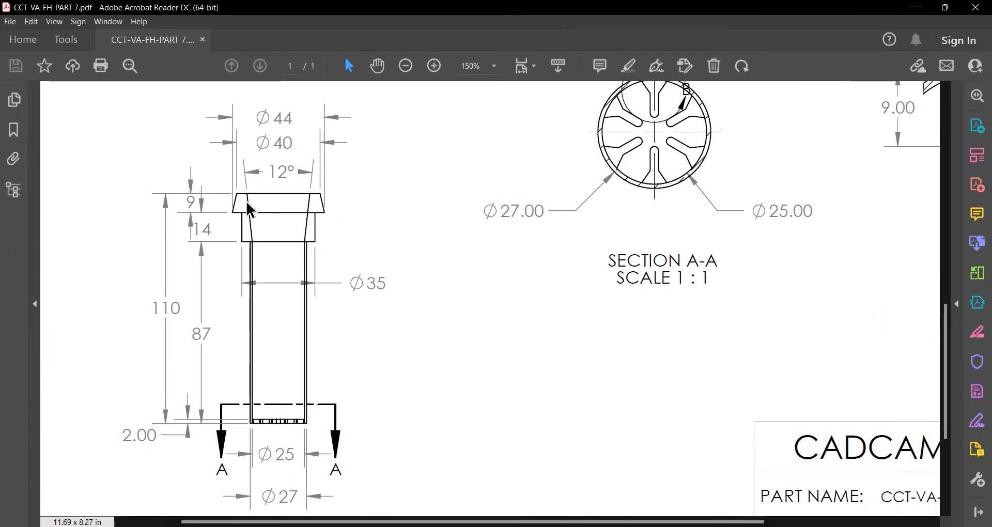
{"action": "scroll", "coordinate": [247, 196], "scroll_direction": "down", "scroll_amount": 1, "text": "ctrl"}
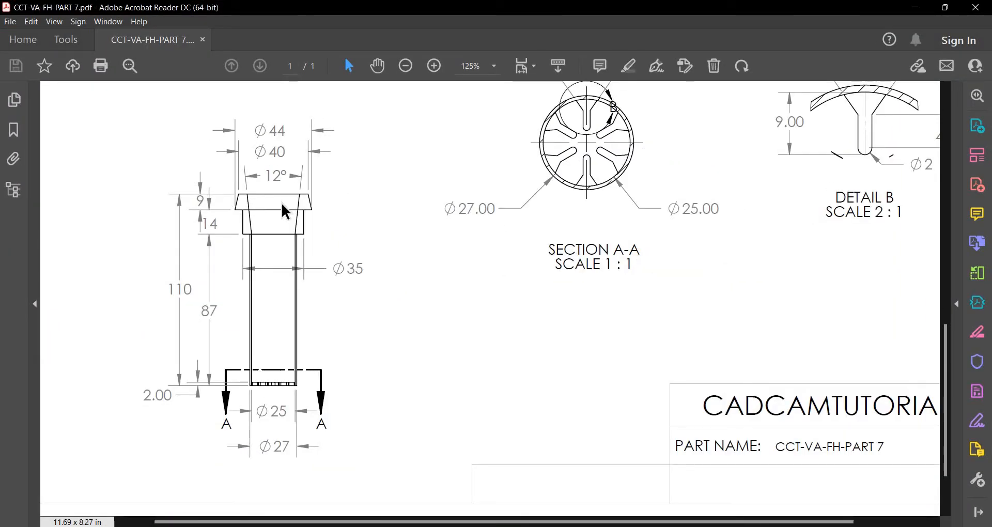
{"action": "scroll", "coordinate": [260, 197], "scroll_direction": "down", "scroll_amount": 1, "text": "ctrl"}
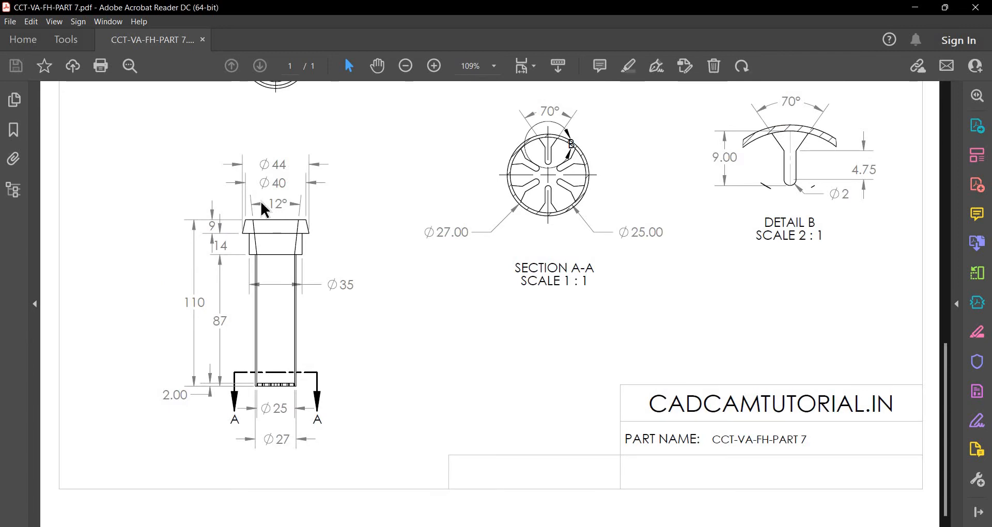
{"action": "scroll", "coordinate": [309, 254], "scroll_direction": "down", "scroll_amount": 1, "text": "ctrl"}
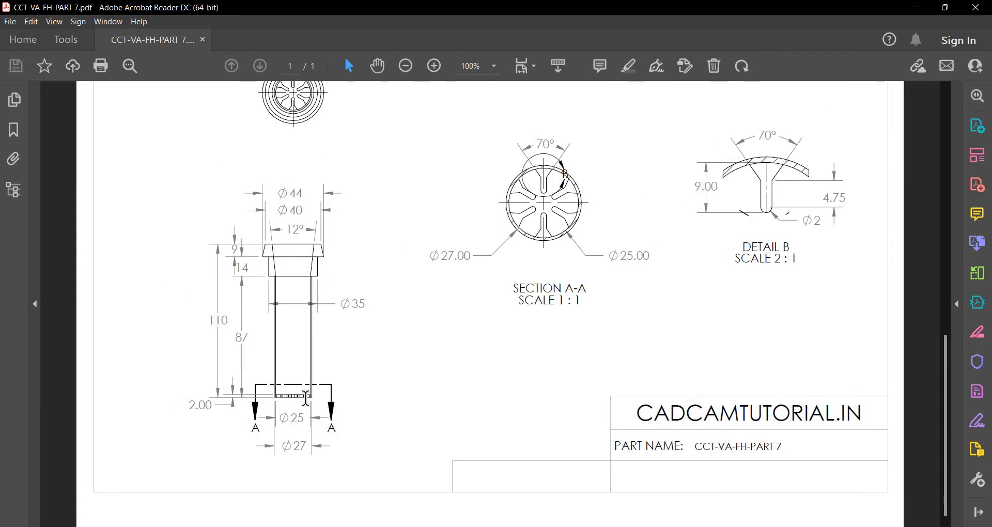
{"action": "scroll", "coordinate": [283, 396], "scroll_direction": "up", "scroll_amount": 5, "text": "ctrl"}
{"action": "scroll", "coordinate": [278, 391], "scroll_direction": "down", "scroll_amount": 2, "text": "ctrl"}
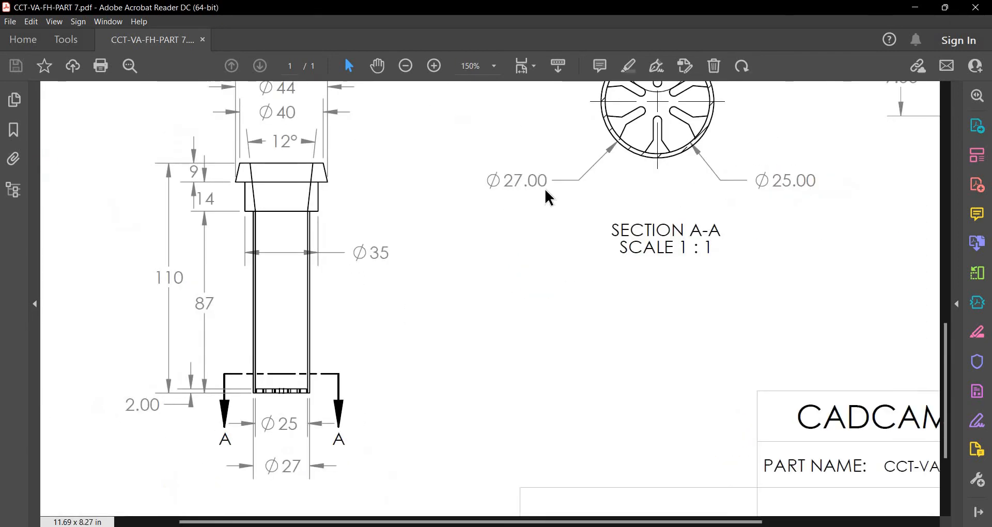
{"action": "scroll", "coordinate": [547, 191], "scroll_direction": "down", "scroll_amount": 2, "text": "ctrl"}
{"action": "scroll", "coordinate": [544, 153], "scroll_direction": "up", "scroll_amount": 1, "text": "ctrl"}
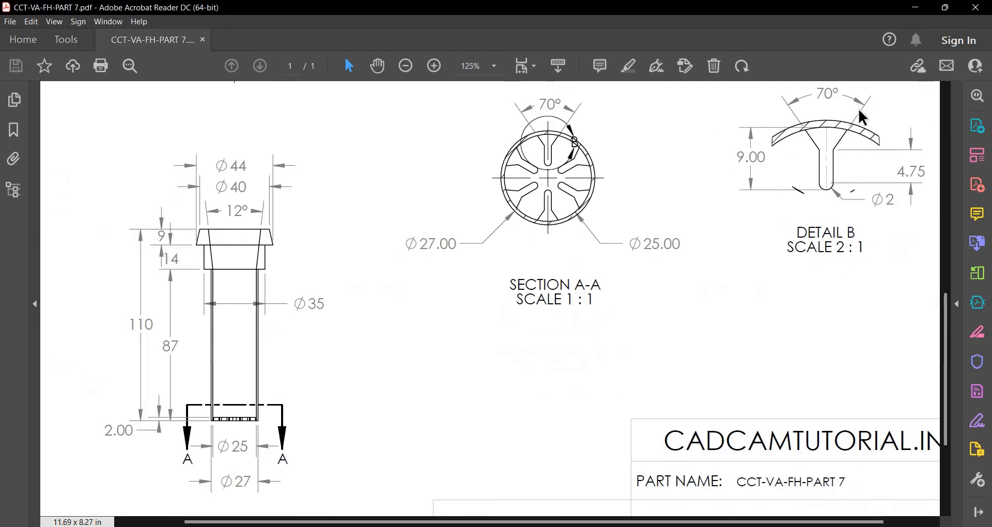
{"action": "scroll", "coordinate": [859, 117], "scroll_direction": "up", "scroll_amount": 2, "text": "ctrl"}
{"action": "scroll", "coordinate": [868, 107], "scroll_direction": "down", "scroll_amount": 3, "text": "ctrl"}
{"action": "scroll", "coordinate": [868, 107], "scroll_direction": "up", "scroll_amount": 4, "text": "ctrl"}
{"action": "scroll", "coordinate": [830, 122], "scroll_direction": "down", "scroll_amount": 1, "text": "ctrl"}
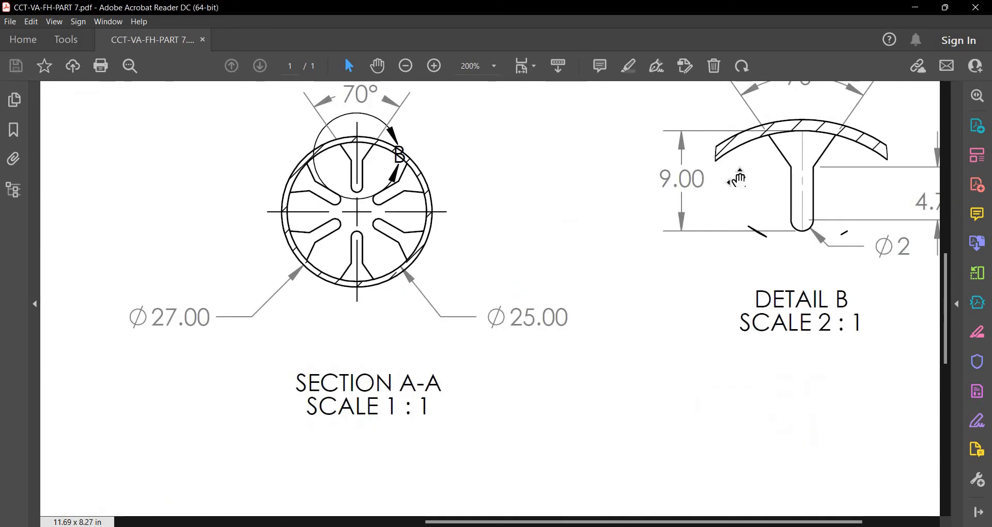
Check Detail B, return to SOLIDWORKS with the section view off and start a sketch on the ring-shaped face at the tube's narrow end.
{"action": "scroll", "coordinate": [744, 170], "scroll_direction": "down", "scroll_amount": 1, "text": "ctrl"}
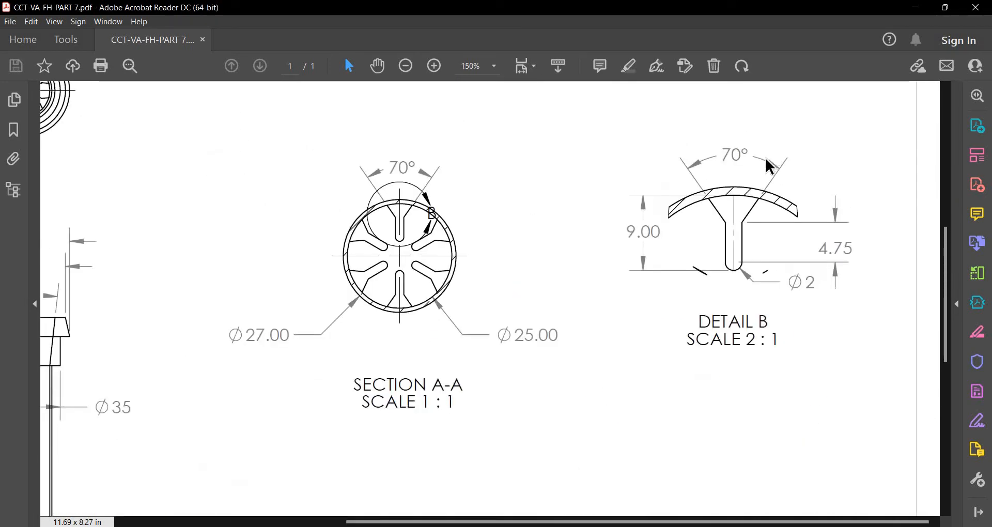
{"action": "scroll", "coordinate": [770, 166], "scroll_direction": "up", "scroll_amount": 2, "text": "ctrl"}
{"action": "scroll", "coordinate": [753, 274], "scroll_direction": "down", "scroll_amount": 2, "text": "ctrl"}
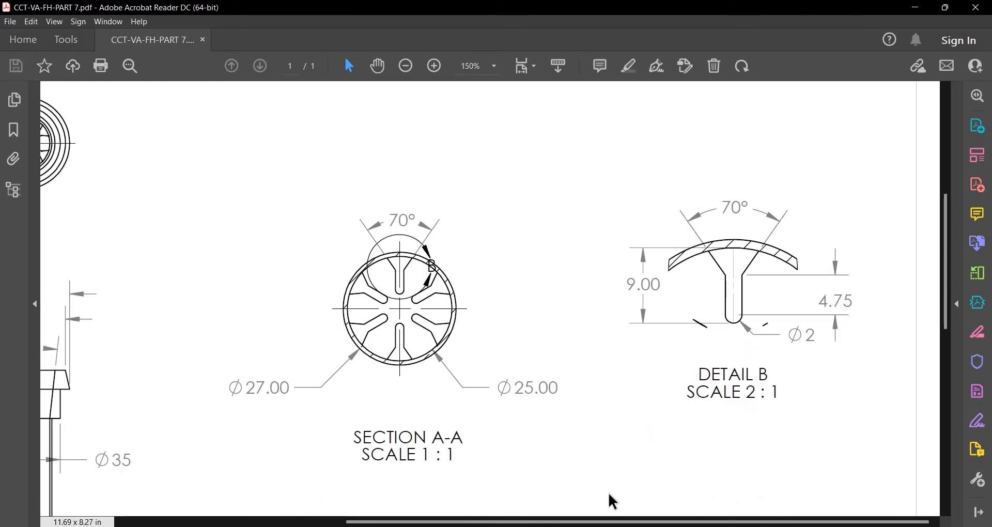
{"action": "key", "text": "alt+Tab"}
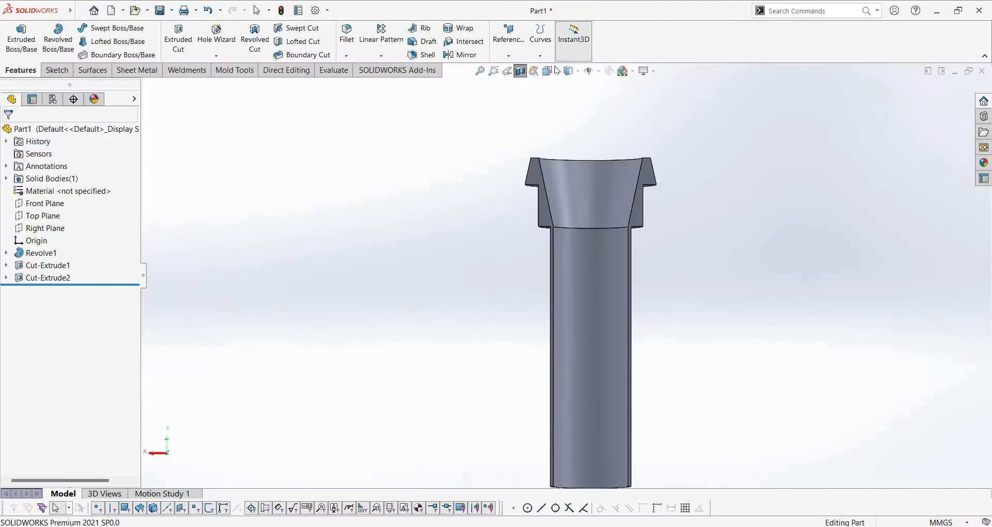
{"action": "middle_click_drag", "start_coordinate": [631, 187], "coordinate": [630, 372]}
{"action": "scroll", "coordinate": [560, 347], "scroll_direction": "down", "scroll_amount": 5}
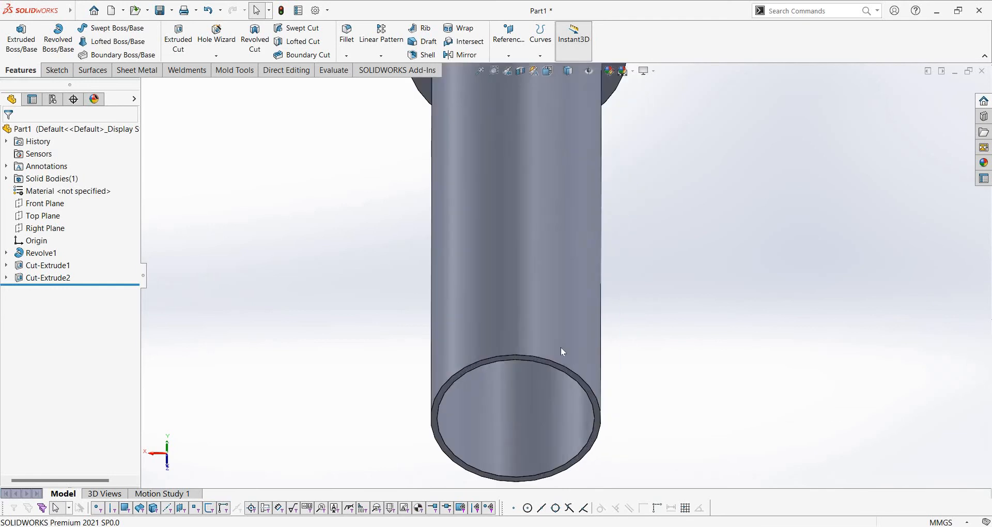
{"action": "left_click", "coordinate": [563, 351]}
{"action": "right_click", "coordinate": [560, 310]}
{"action": "left_click", "coordinate": [572, 301]}
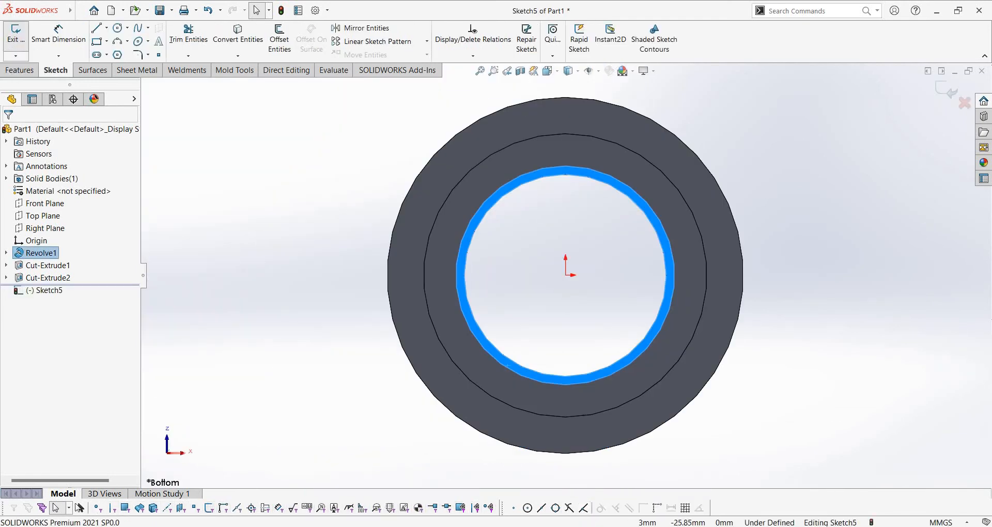
Check the slot depth in the PDF drawing and sketch a vertical 9 mm centerline from the bore's inner edge toward the origin.
{"action": "key", "text": "alt+Tab"}
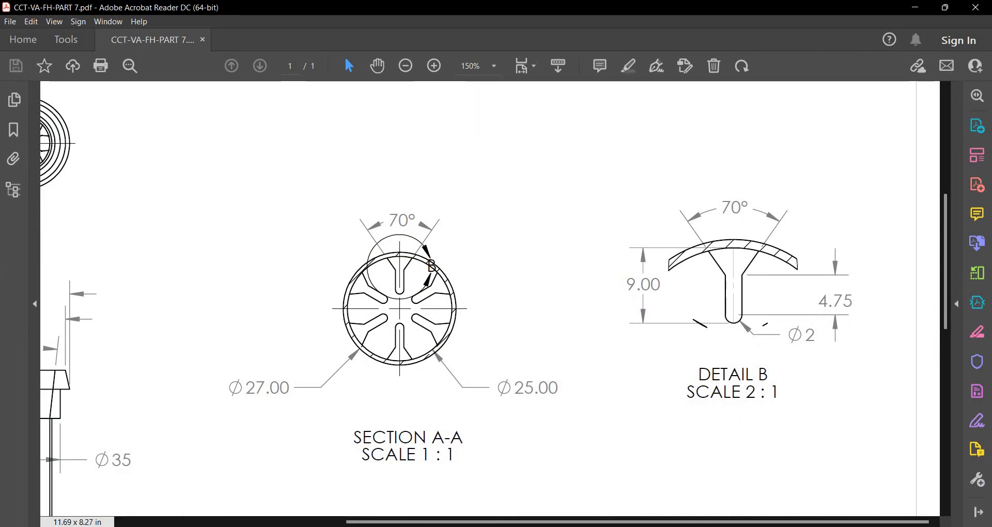
{"action": "key", "text": "alt+Tab"}
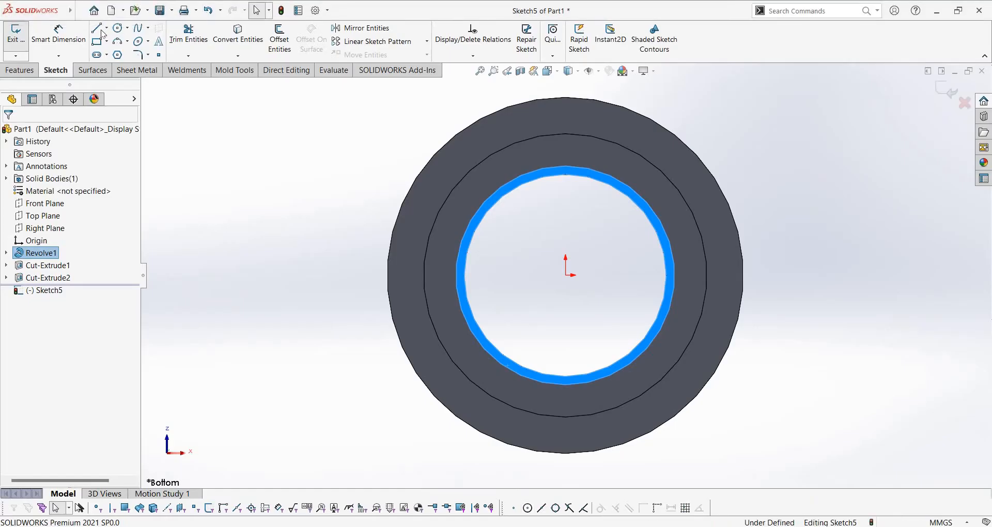
{"action": "left_click", "coordinate": [107, 28]}
{"action": "left_click", "coordinate": [125, 53]}
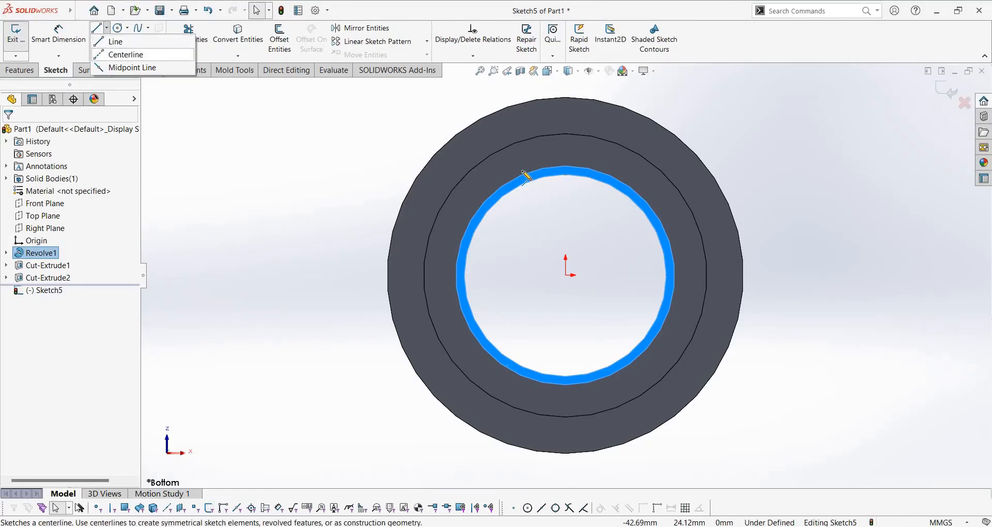
{"action": "left_click", "coordinate": [565, 175]}
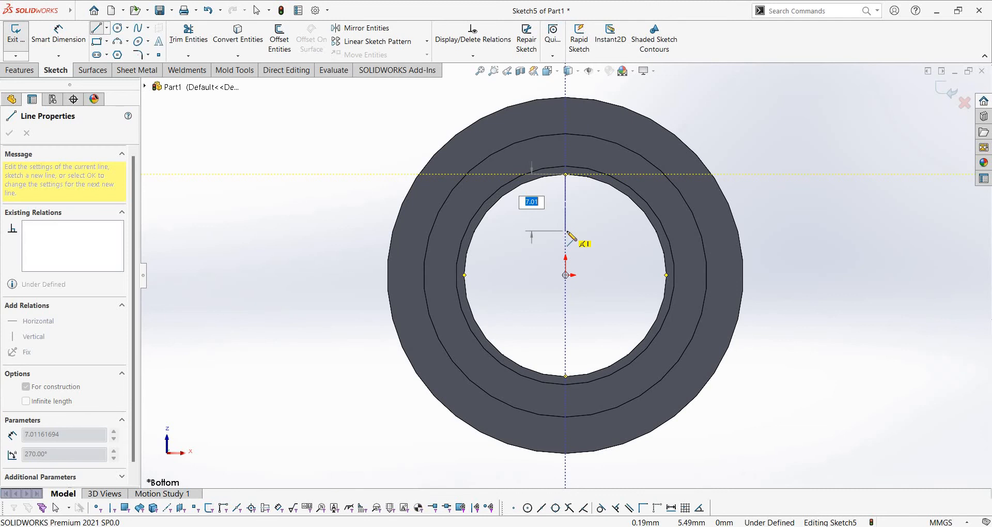
{"action": "key", "text": "Return"}
{"action": "key", "text": "Escape"}
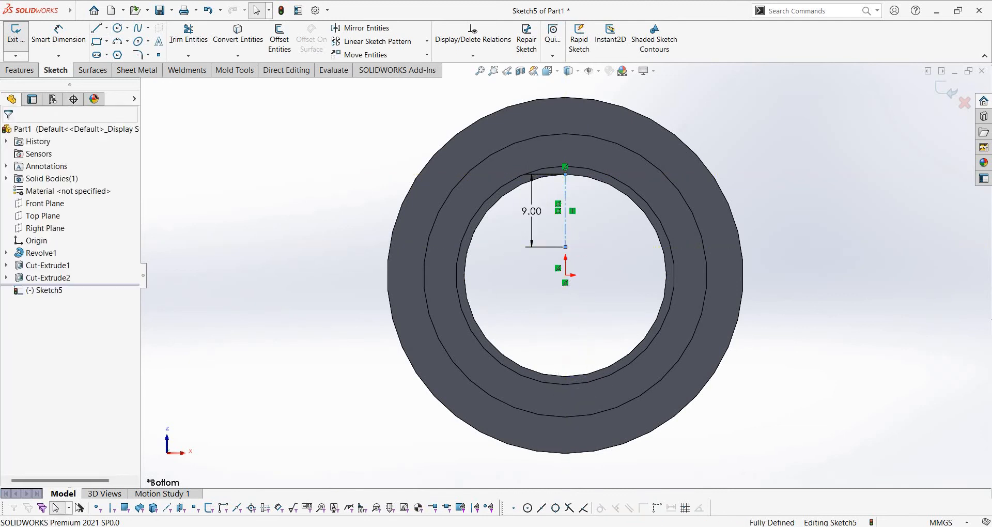
Recheck the slot width in the PDF drawing and offset the centerline 1 mm in both directions without capped ends.
{"action": "key", "text": "alt+Tab"}
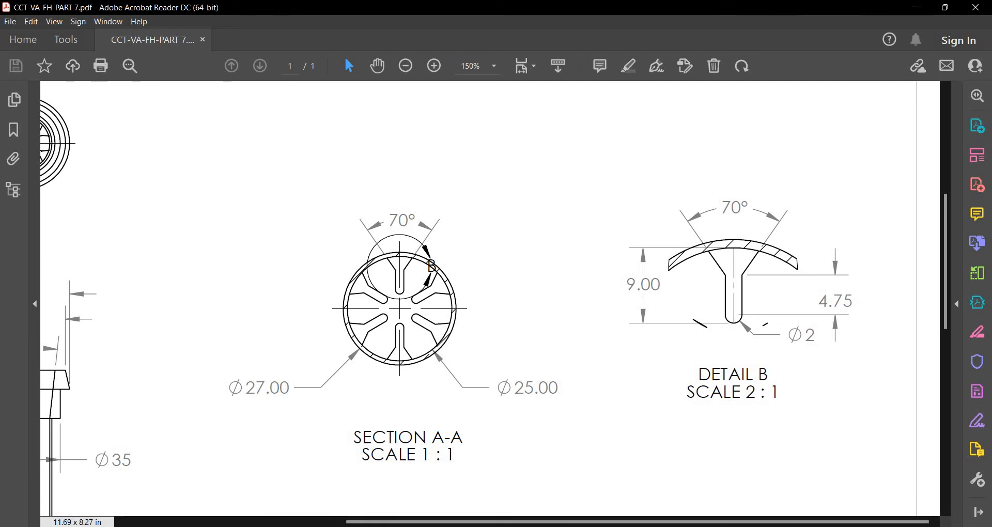
{"action": "key", "text": "alt+Tab"}
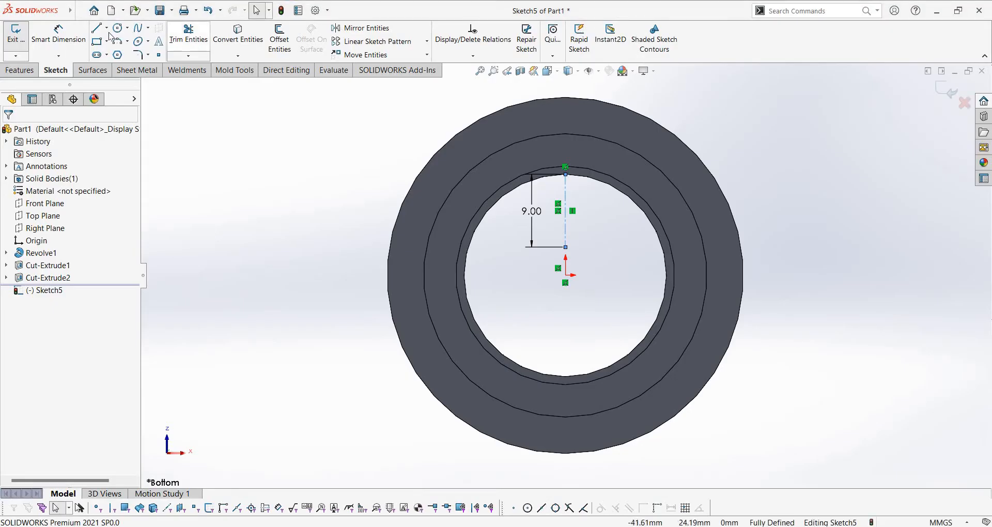
{"action": "left_click", "coordinate": [274, 52]}
{"action": "type", "text": "1"}
{"action": "key", "text": "Return"}
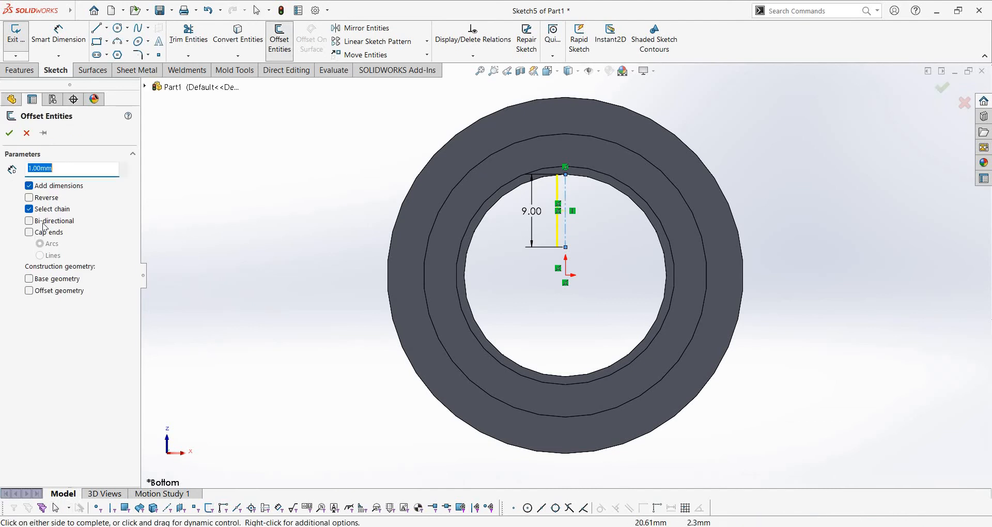
{"action": "left_click", "coordinate": [40, 221]}
{"action": "scroll", "coordinate": [579, 251], "scroll_direction": "down", "scroll_amount": 3}
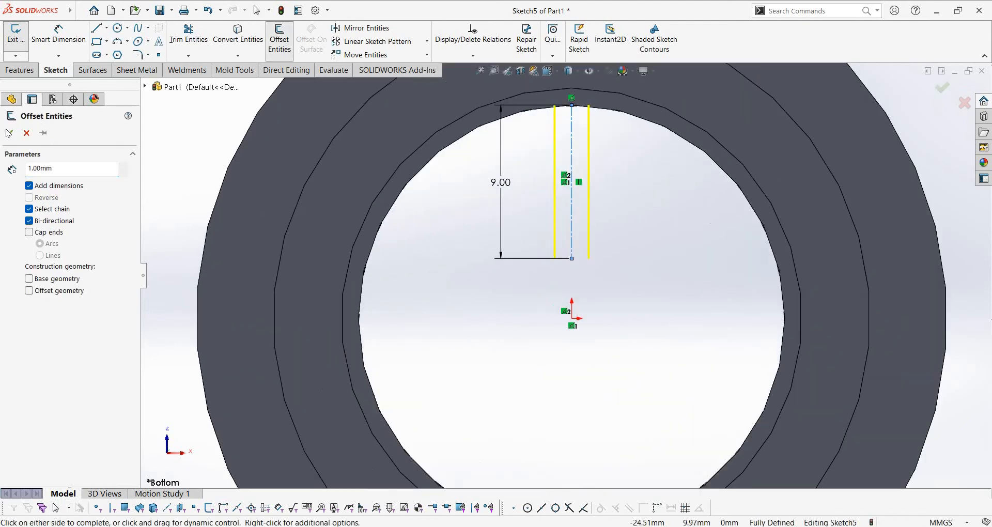
{"action": "left_click", "coordinate": [676, 274]}
{"action": "key", "text": "f"}
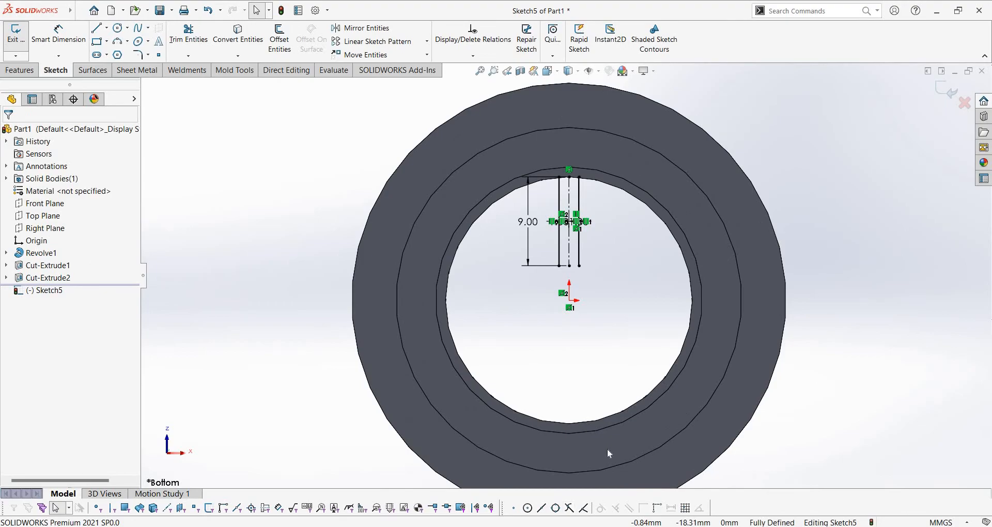
Compare the sketch with Detail B in the drawing and delete the two lines offset from the centerline.
{"action": "key", "text": "alt+Tab"}
{"action": "scroll", "coordinate": [747, 279], "scroll_direction": "down", "scroll_amount": 1}
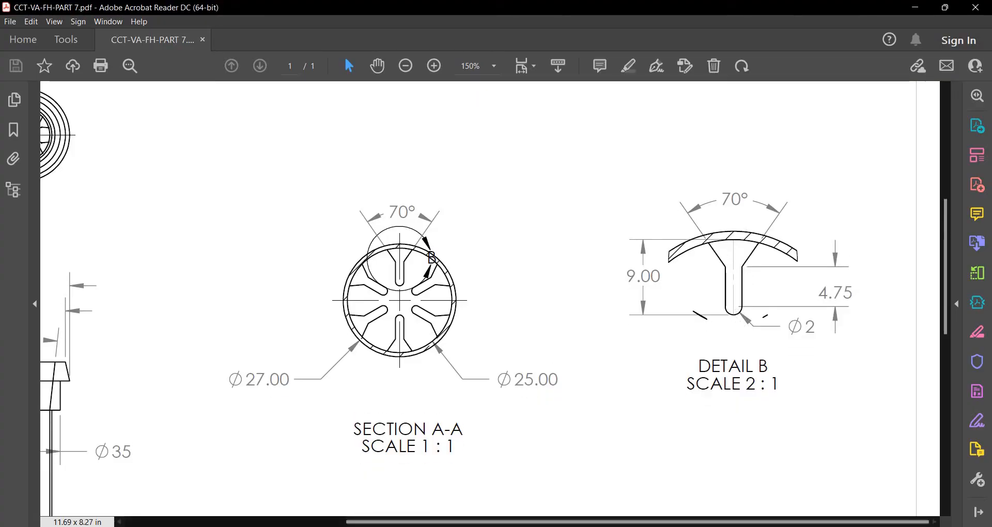
{"action": "key", "text": "alt+Tab"}
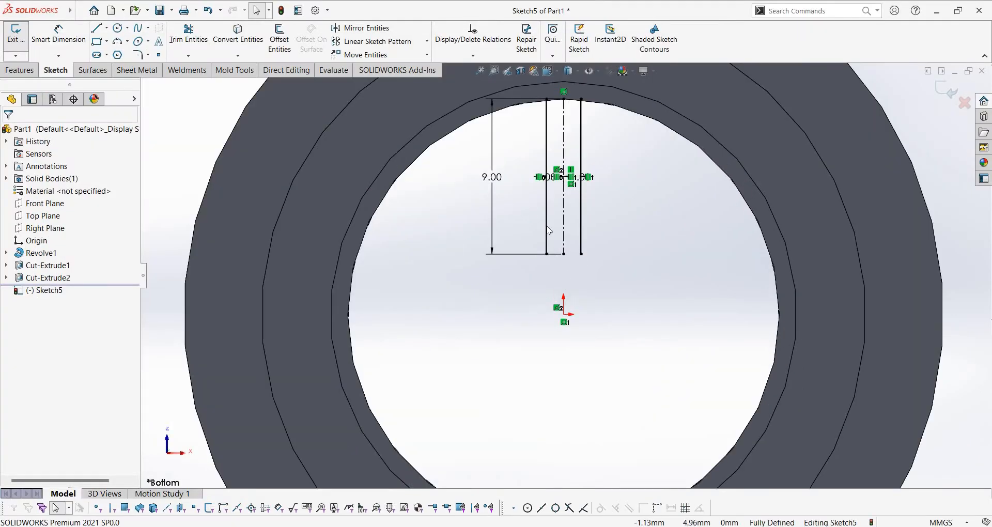
{"action": "left_click", "coordinate": [579, 223], "text": "ctrl"}
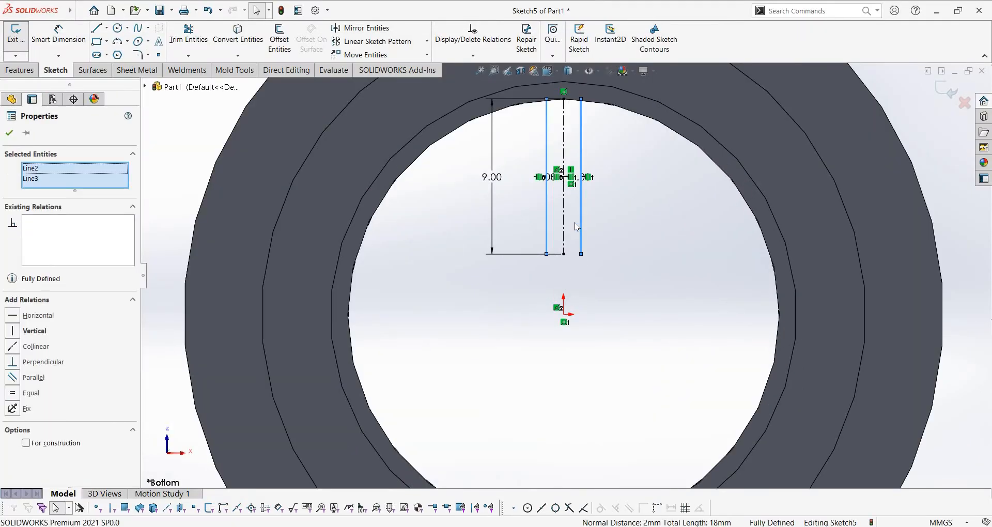
{"action": "key", "text": "Escape"}
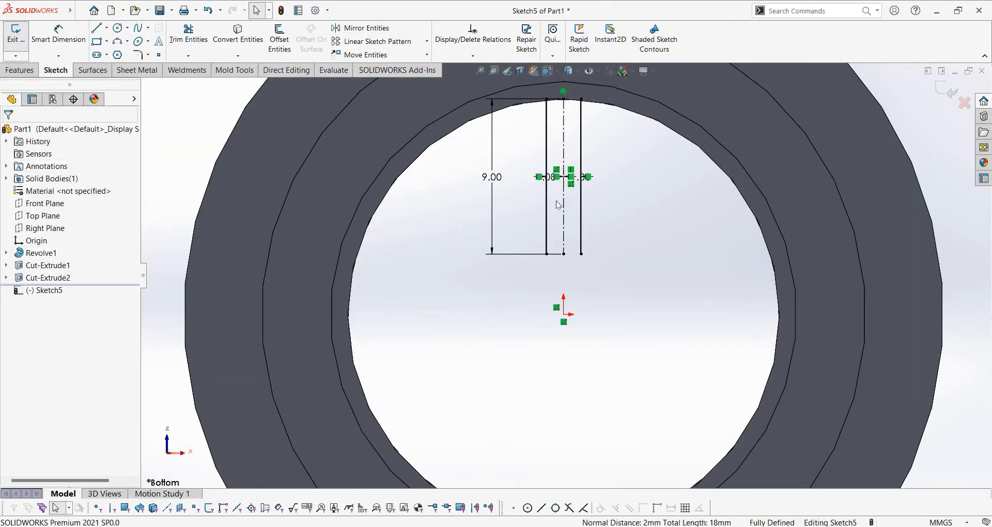
{"action": "left_click", "coordinate": [548, 202]}
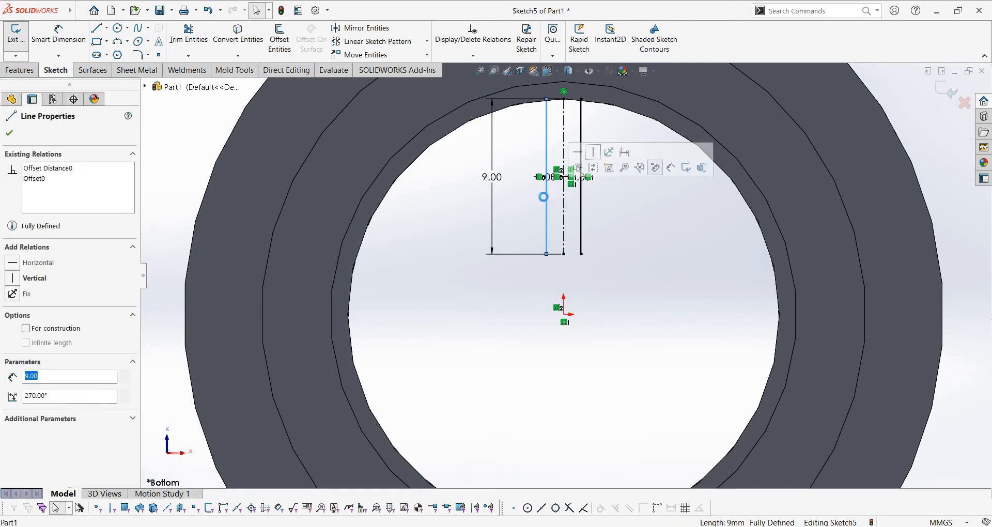
{"action": "key", "text": "Delete"}
{"action": "key", "text": "Delete"}
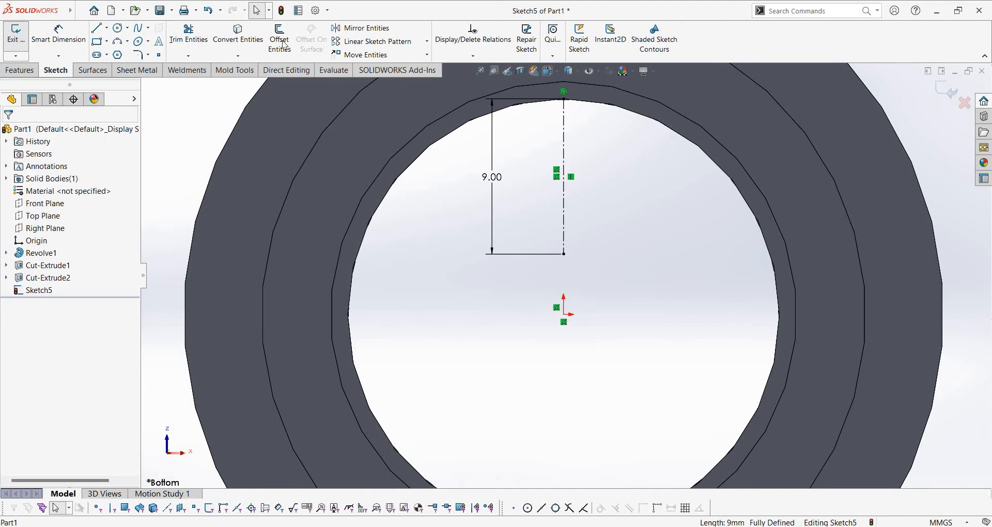
Offset the centerline 1 mm in both directions with arc-capped ends to form a rounded slot.
{"action": "left_click", "coordinate": [279, 39]}
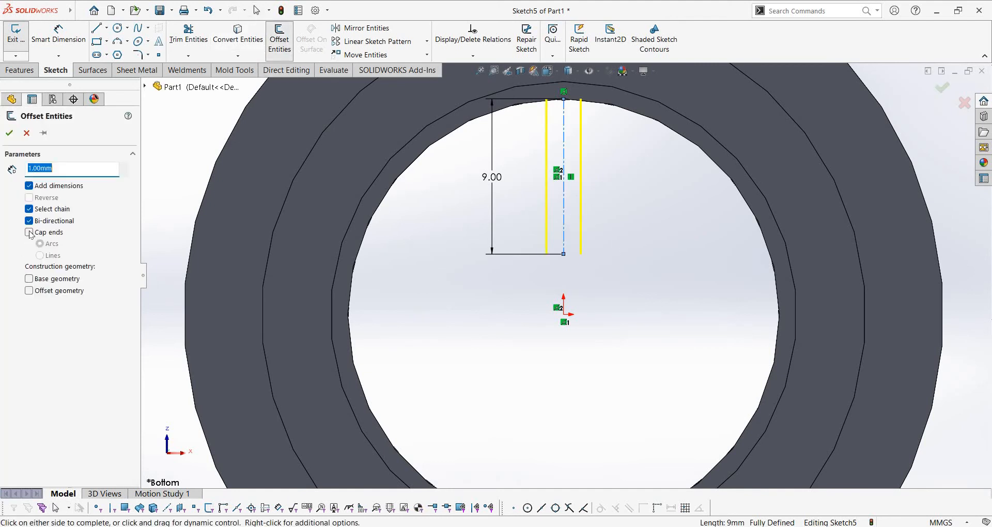
{"action": "left_click", "coordinate": [30, 232]}
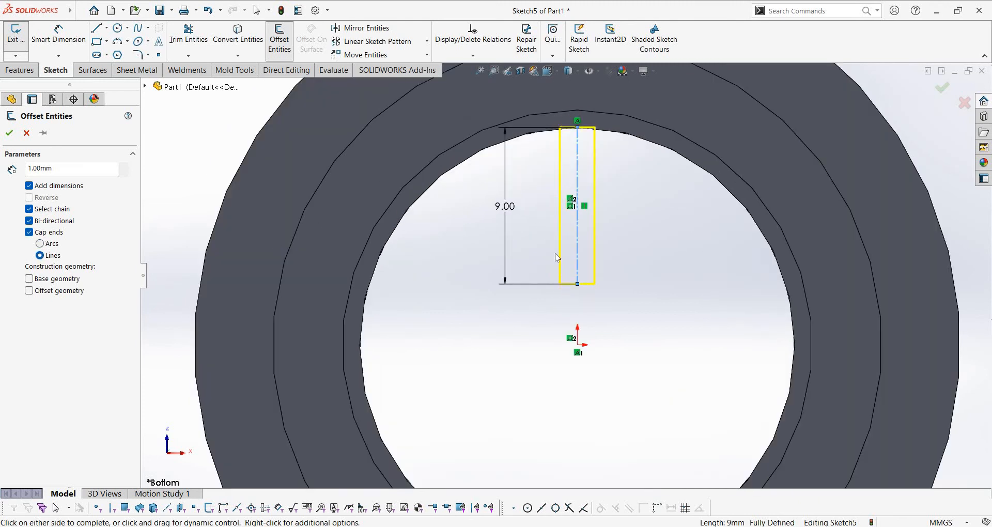
{"action": "scroll", "coordinate": [592, 302], "scroll_direction": "down", "scroll_amount": 3}
{"action": "scroll", "coordinate": [558, 270], "scroll_direction": "up", "scroll_amount": 3}
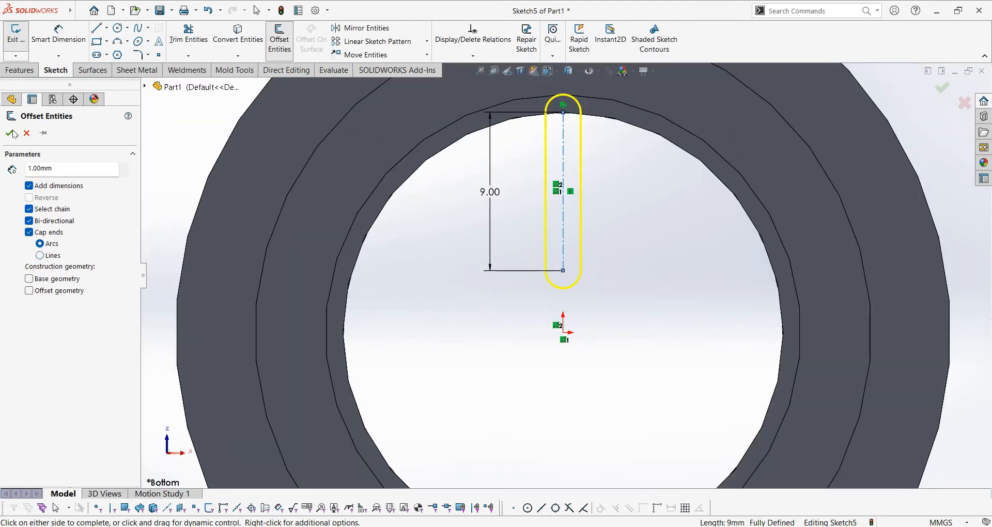
{"action": "left_click", "coordinate": [599, 115]}
{"action": "scroll", "coordinate": [575, 303], "scroll_direction": "up", "scroll_amount": 3}
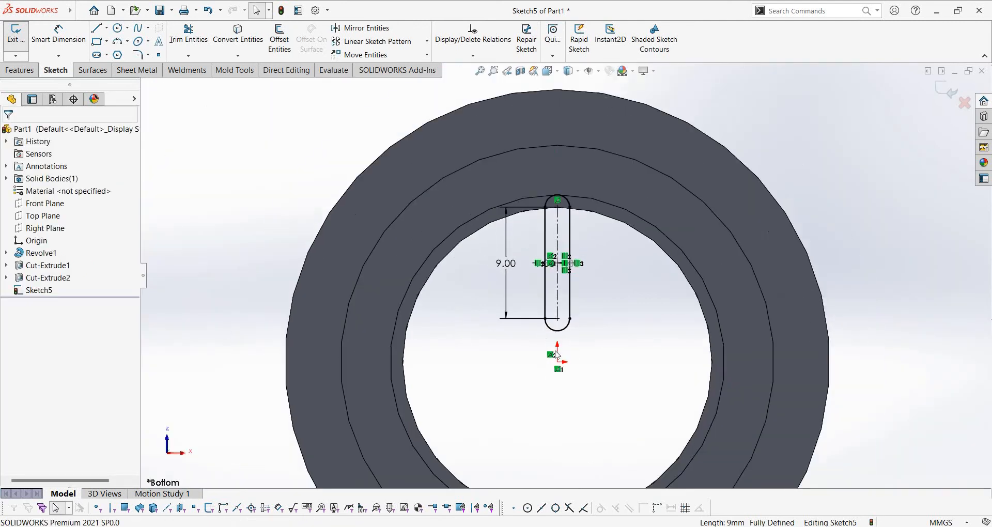
Move the centerline's length dimension clear of the slot and set it to 7 mm.
{"action": "scroll", "coordinate": [575, 303], "scroll_direction": "down", "scroll_amount": 2}
{"action": "left_click_drag", "start_coordinate": [501, 187], "coordinate": [463, 184]}
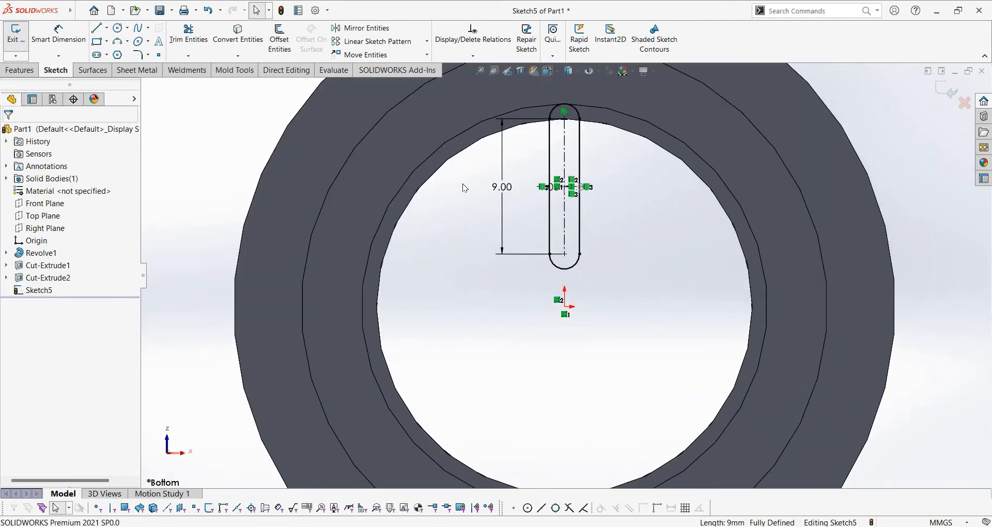
{"action": "double_click", "coordinate": [463, 184]}
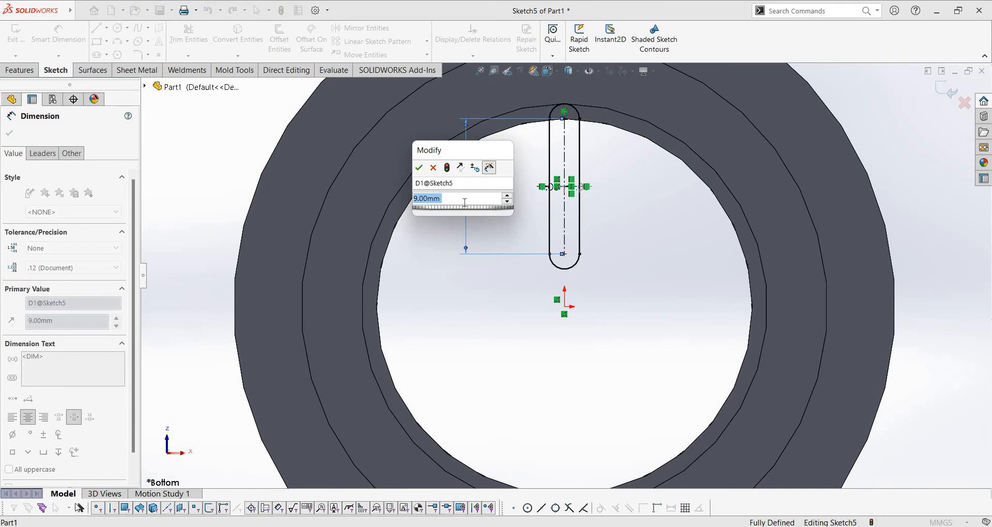
{"action": "type", "text": "-2"}
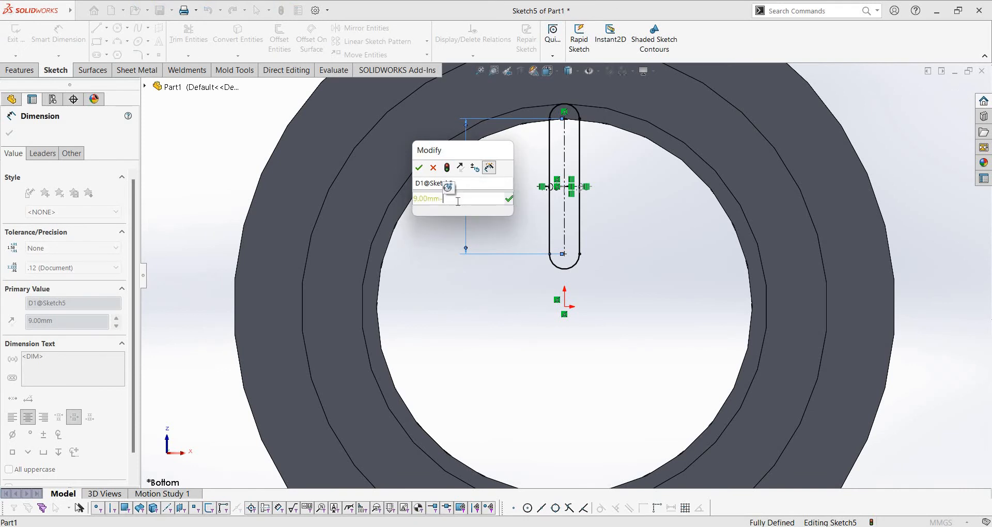
{"action": "key", "text": "Return"}
{"action": "key", "text": "Return"}
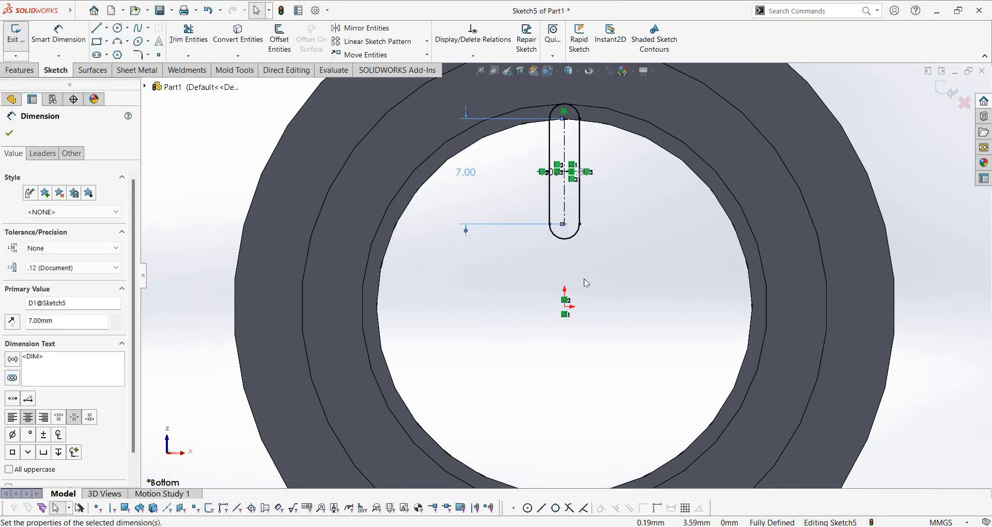
Add a driven dimension from the centerline's upper endpoint to the slot's lower arc and delete it.
{"action": "right_click_drag", "start_coordinate": [584, 279], "coordinate": [562, 105]}
{"action": "left_click", "coordinate": [564, 118]}
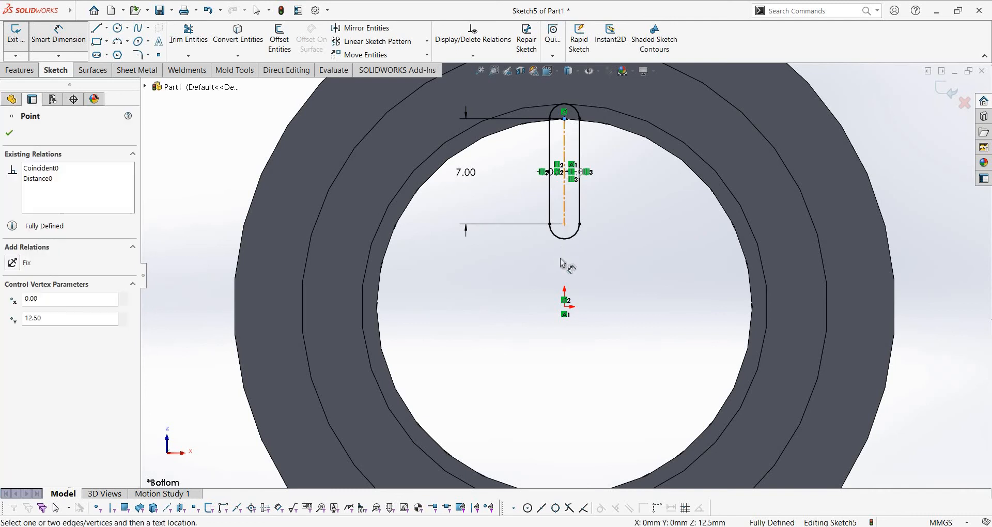
{"action": "left_click", "coordinate": [646, 233]}
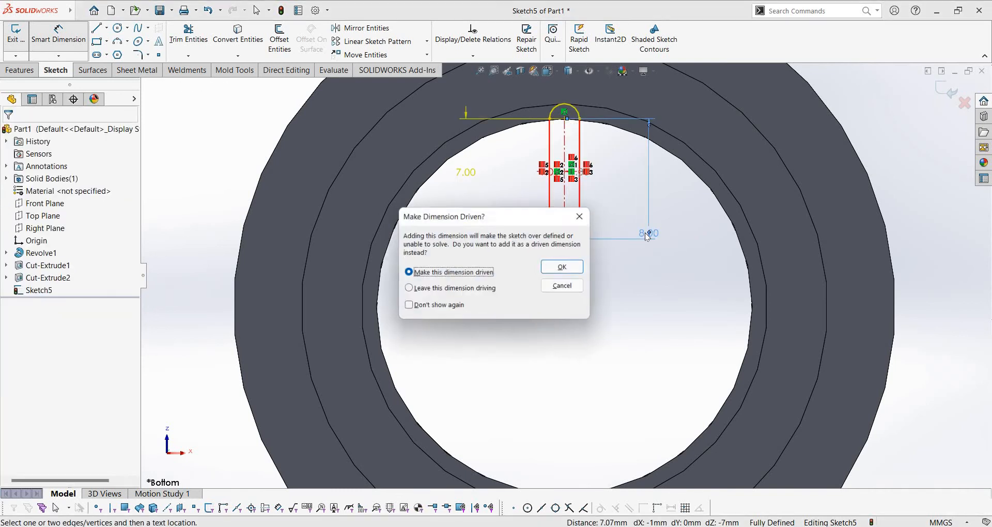
{"action": "left_click", "coordinate": [566, 268]}
{"action": "key", "text": "Escape"}
{"action": "left_click_drag", "start_coordinate": [648, 234], "coordinate": [672, 232]}
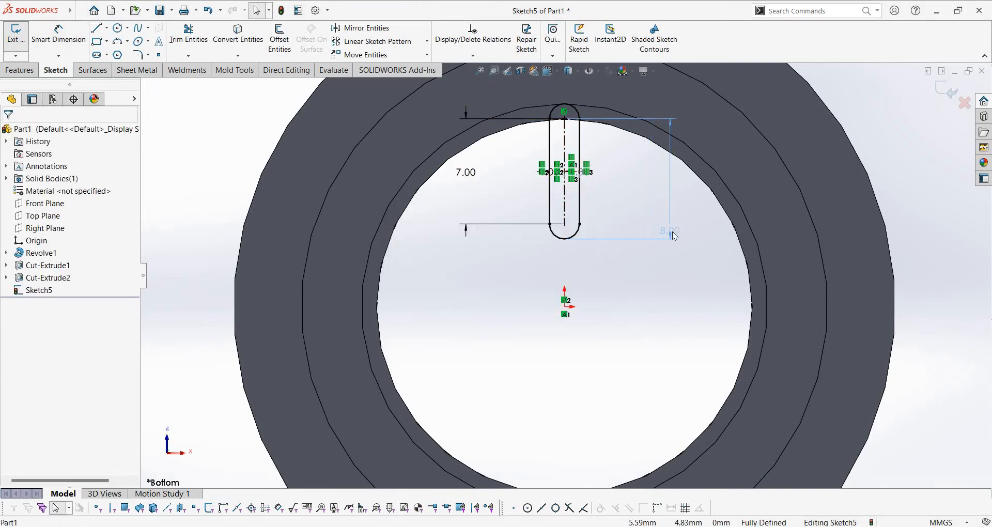
{"action": "key", "text": "Delete"}
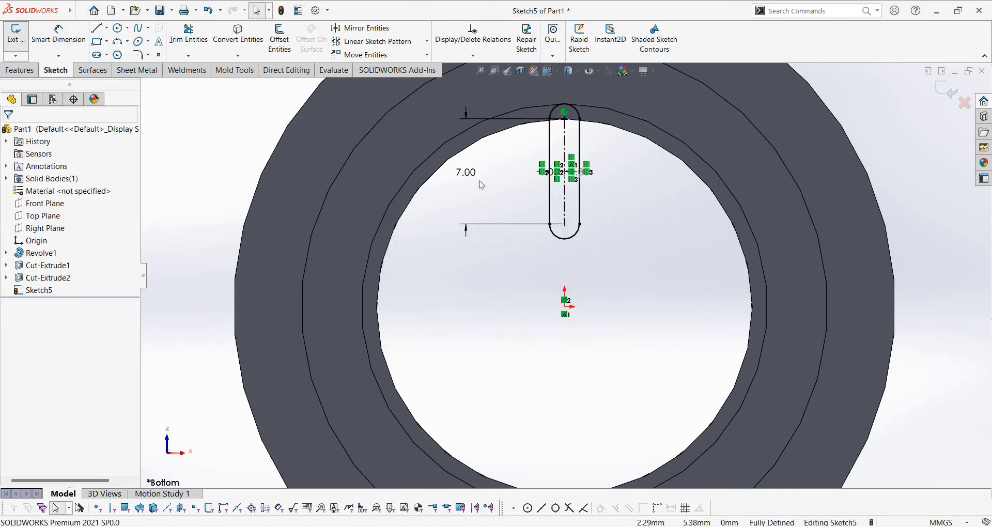
Replace the centerline's 7 mm length dimension with a 9 mm dimension from its upper endpoint to the extreme of the slot's lower arc.
{"action": "left_click_drag", "start_coordinate": [474, 179], "coordinate": [449, 176]}
{"action": "key", "text": "Delete"}
{"action": "right_click_drag", "start_coordinate": [623, 170], "coordinate": [625, 148]}
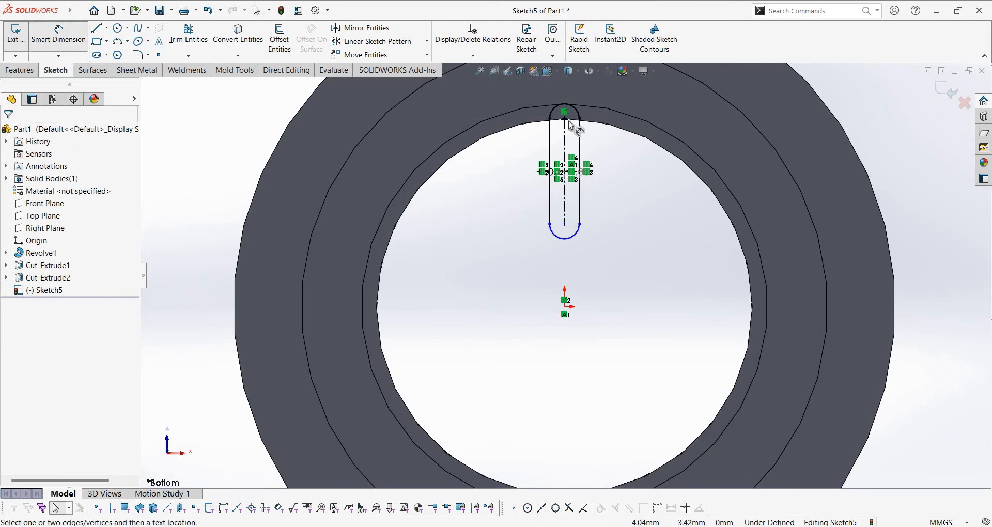
{"action": "left_click", "coordinate": [564, 118]}
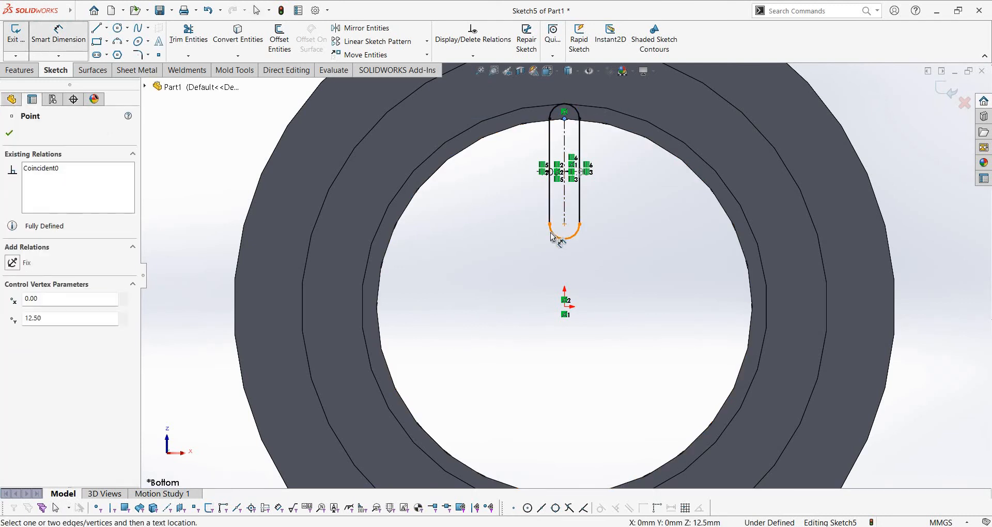
{"action": "left_click", "coordinate": [572, 237]}
{"action": "left_click", "coordinate": [566, 239], "text": "shift"}
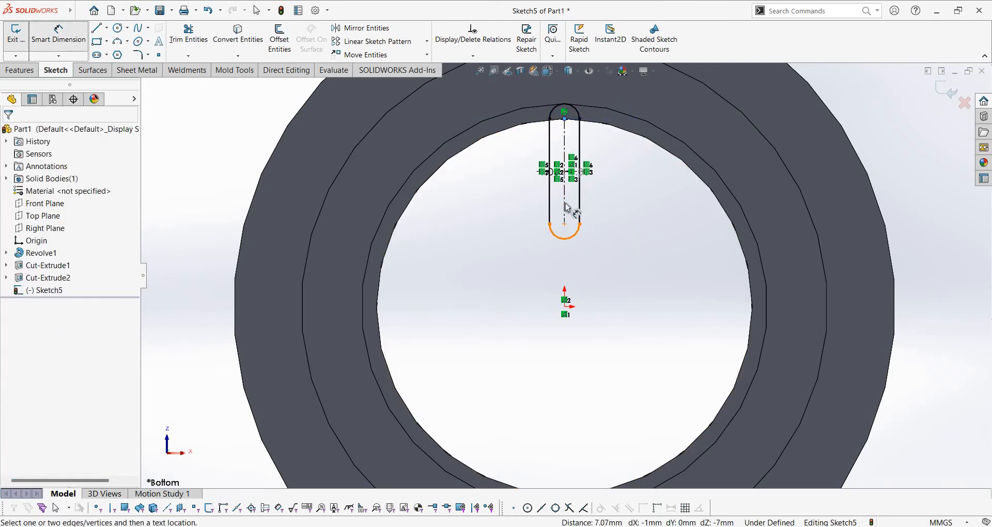
{"action": "left_click", "coordinate": [620, 158]}
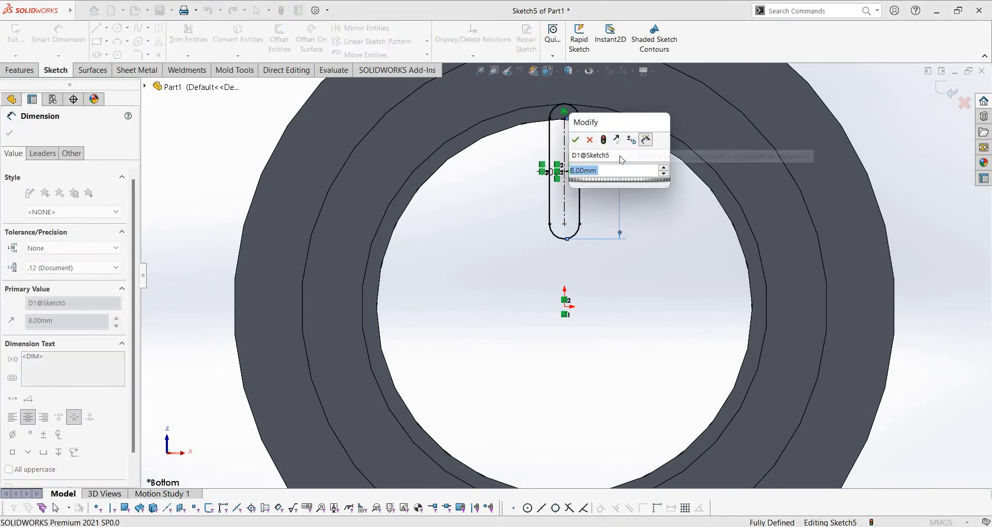
{"action": "type", "text": "9"}
{"action": "key", "text": "Return"}
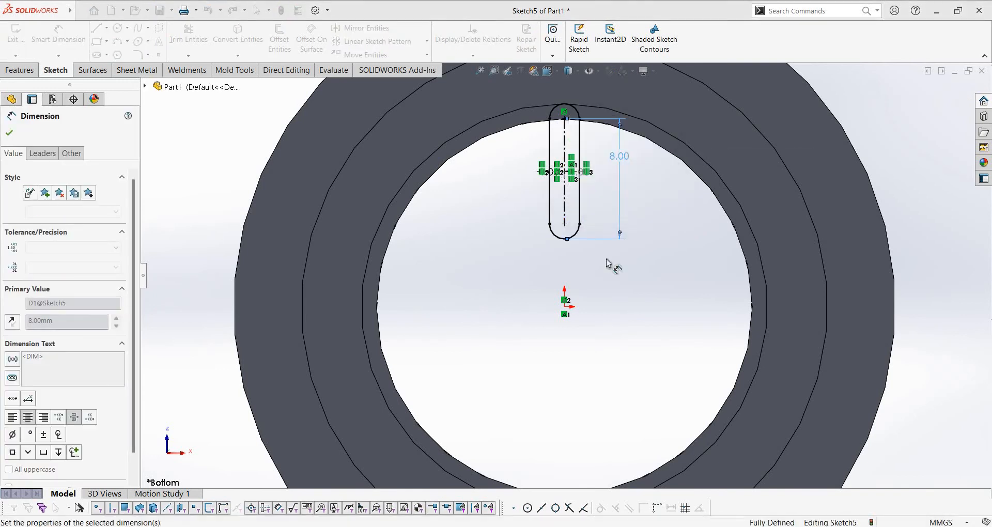
{"action": "scroll", "coordinate": [584, 485], "scroll_direction": "up", "scroll_amount": 2}
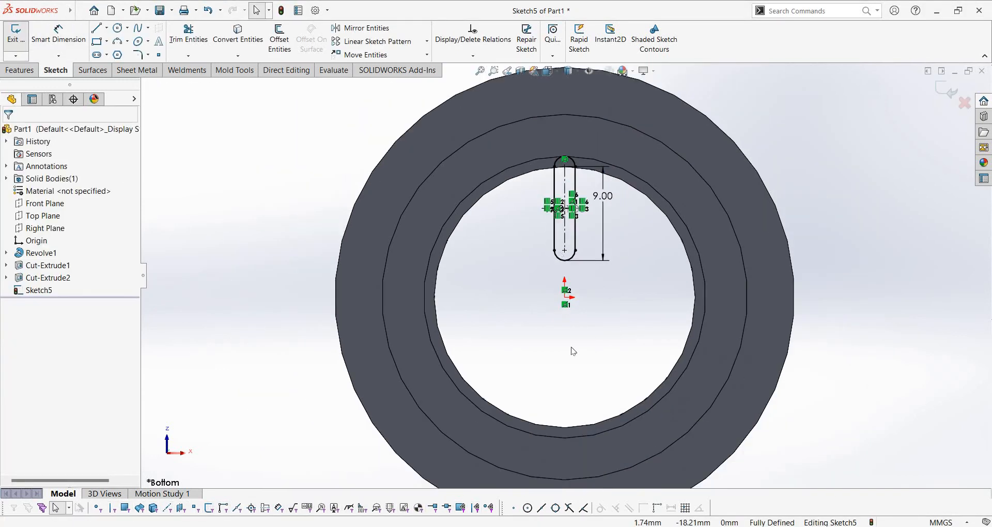
{"action": "scroll", "coordinate": [573, 352], "scroll_direction": "down", "scroll_amount": 2}
Check Detail B in the drawing and sketch a horizontal line about 10 mm long across the slot's upper half.
{"action": "key", "text": "alt+Tab"}
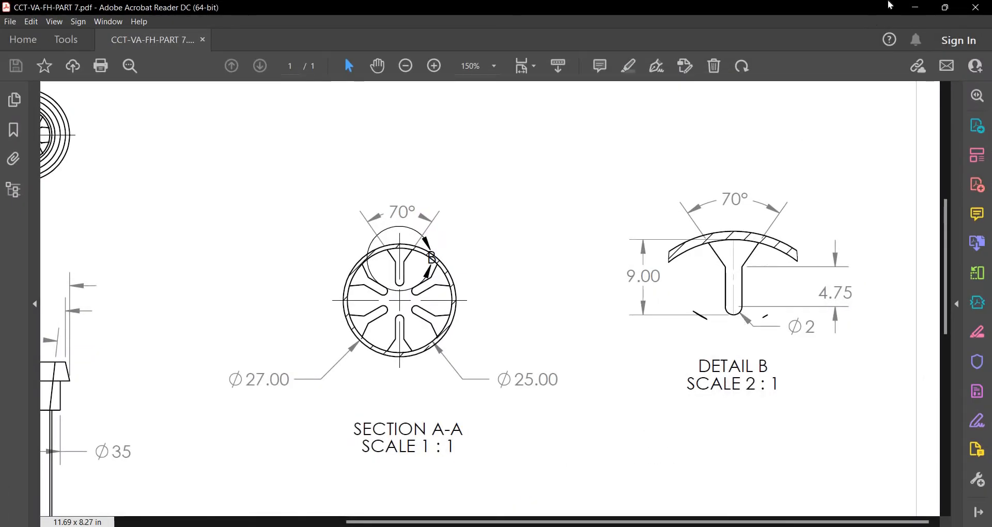
{"action": "key", "text": "alt+Tab"}
{"action": "scroll", "coordinate": [603, 223], "scroll_direction": "down", "scroll_amount": 3}
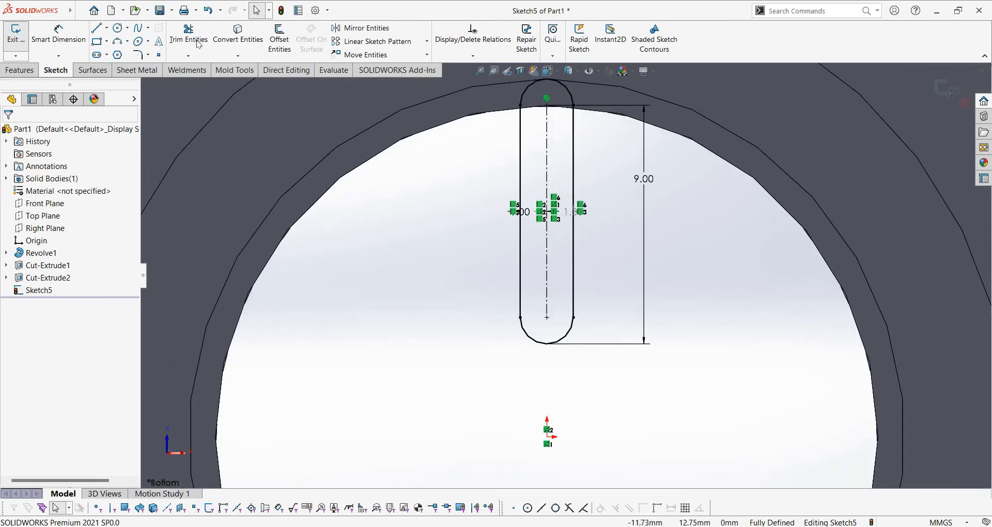
{"action": "left_click", "coordinate": [96, 29]}
{"action": "left_click", "coordinate": [439, 192]}
{"action": "left_click", "coordinate": [704, 192]}
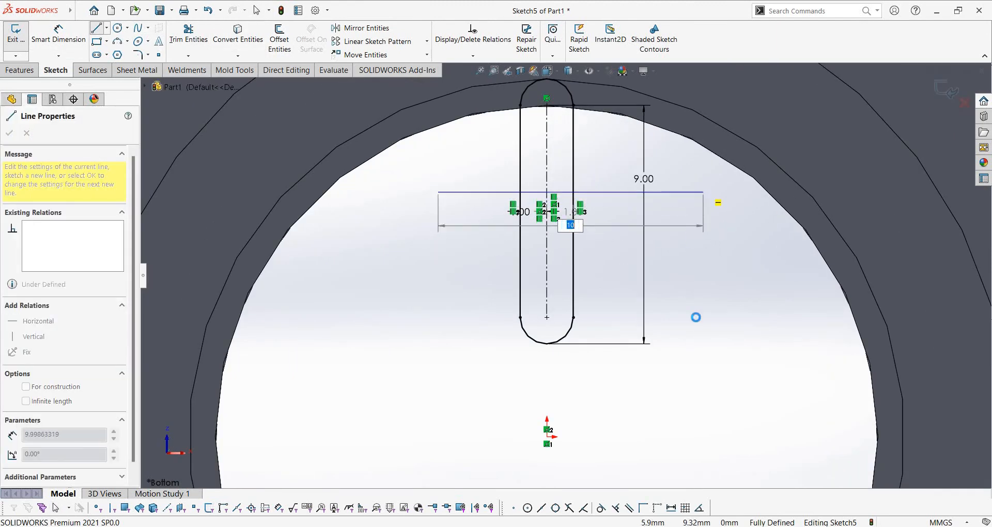
Dimension the horizontal line 4.75 mm above the center of the slot's lower arc.
{"action": "right_click_drag", "start_coordinate": [695, 317], "coordinate": [672, 259]}
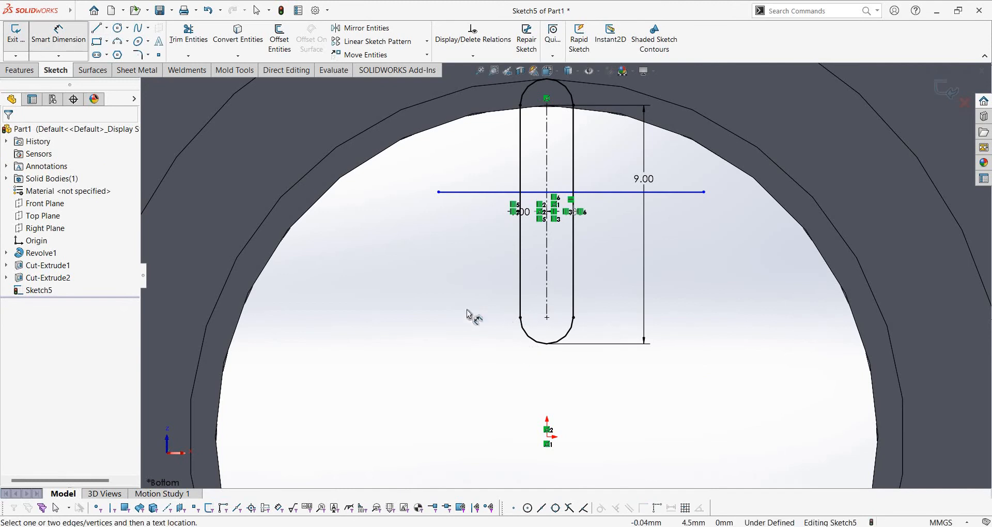
{"action": "left_click", "coordinate": [547, 318]}
{"action": "left_click", "coordinate": [399, 221]}
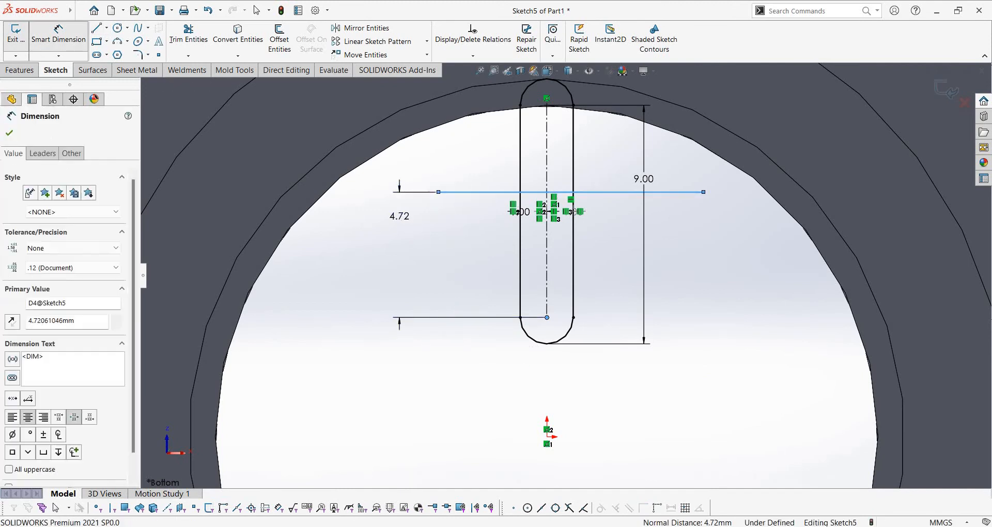
{"action": "type", "text": "4.75"}
{"action": "key", "text": "Return"}
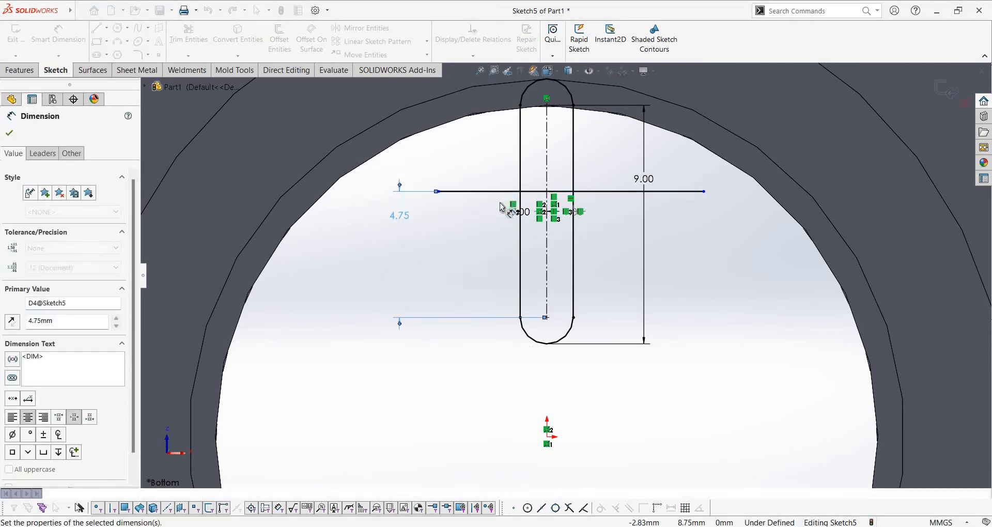
Convert the horizontal line across the slot to construction geometry.
{"action": "scroll", "coordinate": [496, 189], "scroll_direction": "down", "scroll_amount": 1}
{"action": "scroll", "coordinate": [496, 189], "scroll_direction": "up", "scroll_amount": 2}
{"action": "scroll", "coordinate": [557, 196], "scroll_direction": "down", "scroll_amount": 3}
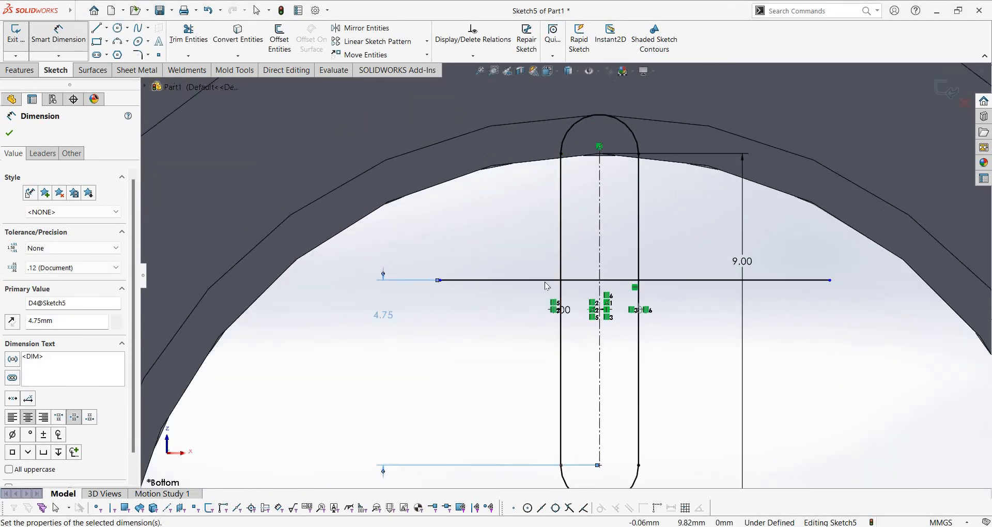
{"action": "key", "text": "Escape"}
{"action": "right_click", "coordinate": [544, 281]}
{"action": "left_click", "coordinate": [555, 267]}
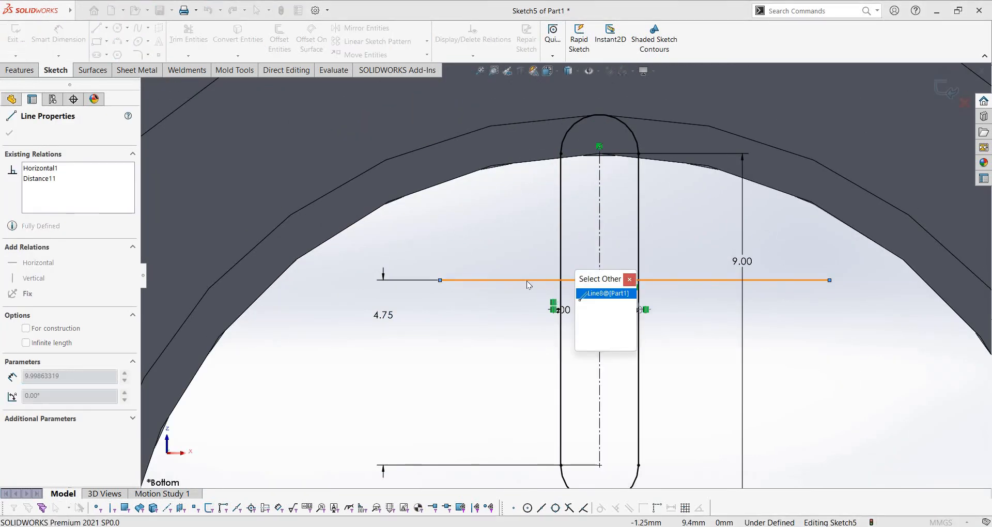
{"action": "right_click", "coordinate": [526, 280]}
{"action": "left_click", "coordinate": [613, 265]}
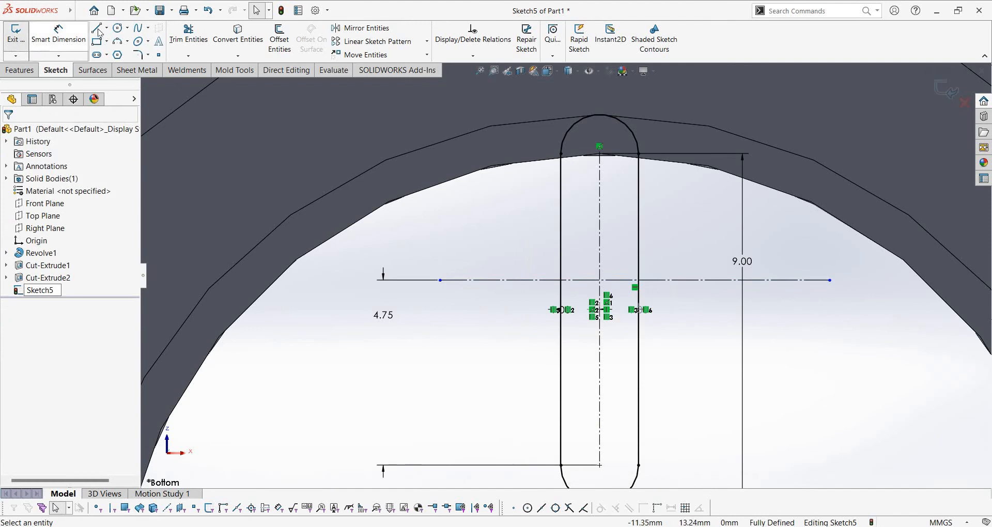
Sketch a slanted line about 5.3 mm long, rising outward from the horizontal construction line just left of the slot.
{"action": "key", "text": "l"}
{"action": "left_click_drag", "start_coordinate": [556, 281], "coordinate": [486, 183]}
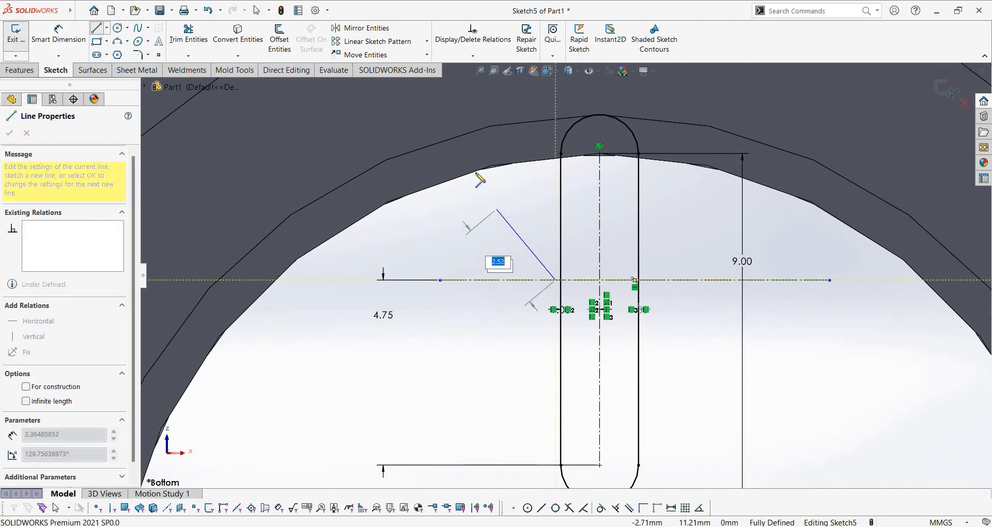
{"action": "key", "text": "Escape"}
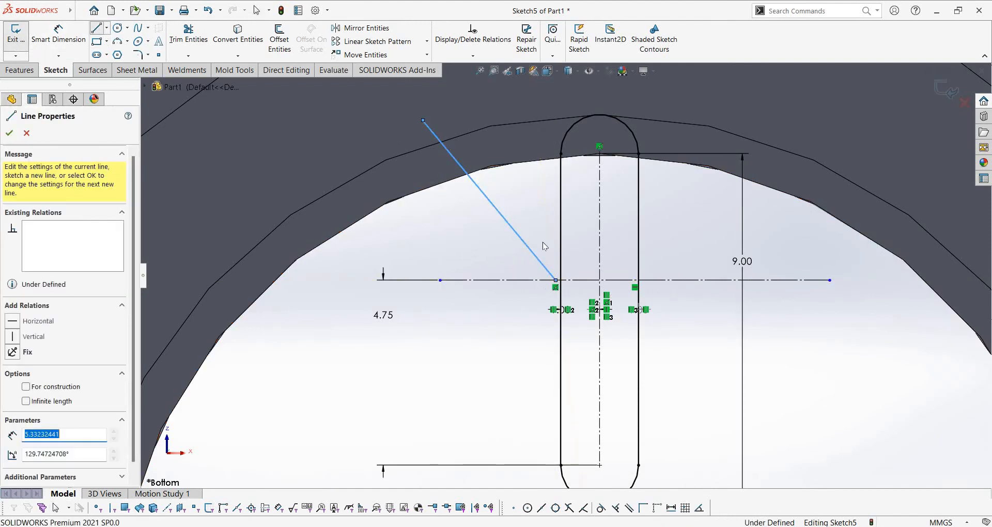
Trim the part of the horizontal construction line that extends beyond the slot's left side.
{"action": "scroll", "coordinate": [550, 281], "scroll_direction": "down", "scroll_amount": 4}
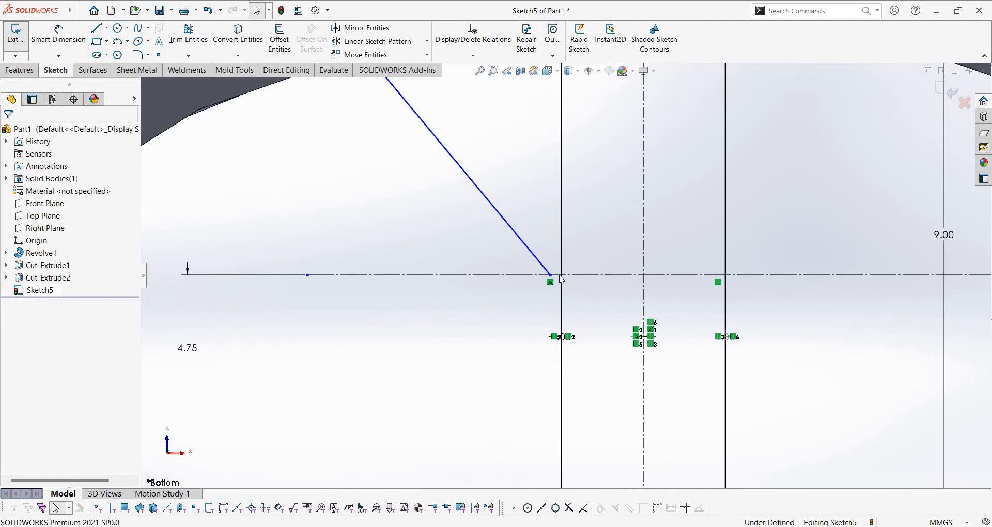
{"action": "left_click", "coordinate": [551, 275]}
{"action": "key", "text": "super"}
{"action": "key", "text": "super"}
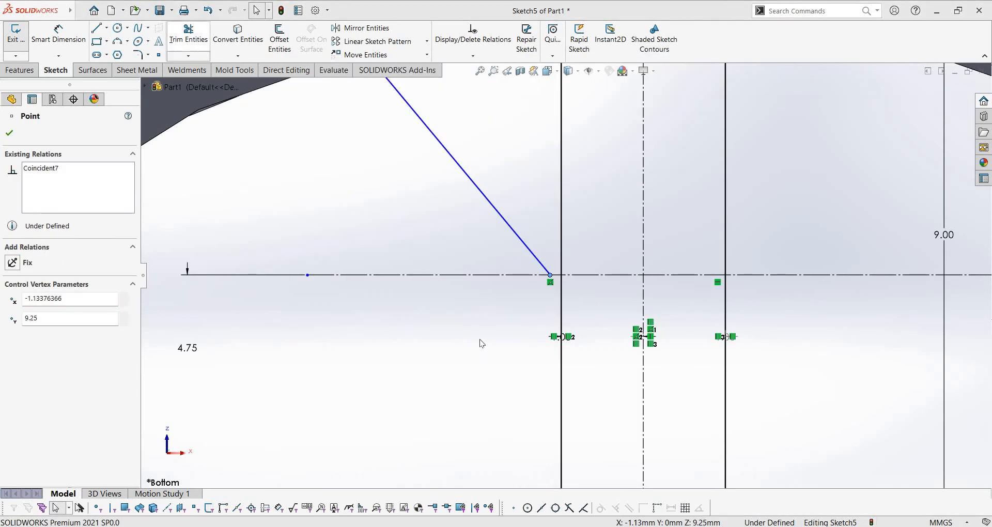
{"action": "left_click_drag", "start_coordinate": [464, 327], "coordinate": [452, 251]}
{"action": "left_click", "coordinate": [194, 46]}
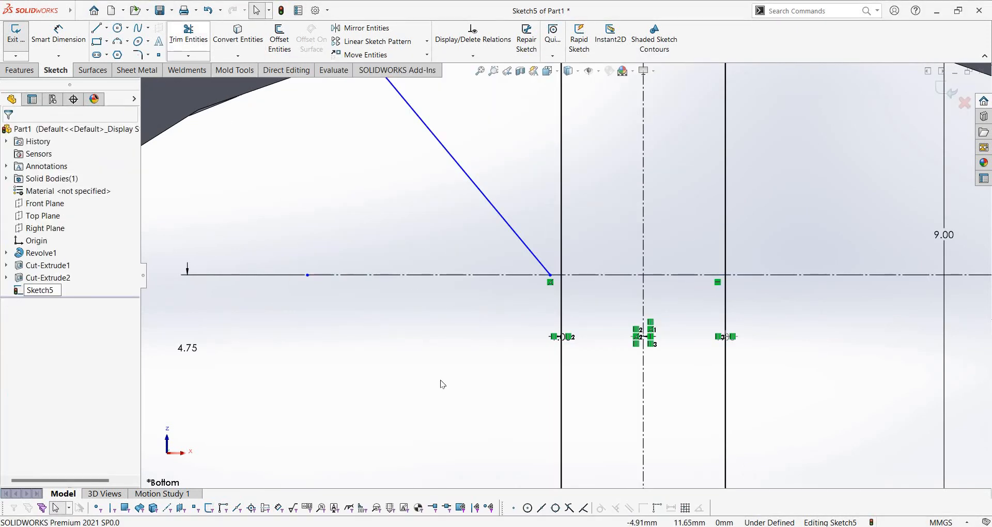
{"action": "scroll", "coordinate": [544, 279], "scroll_direction": "down", "scroll_amount": 3}
{"action": "key", "text": "Escape"}
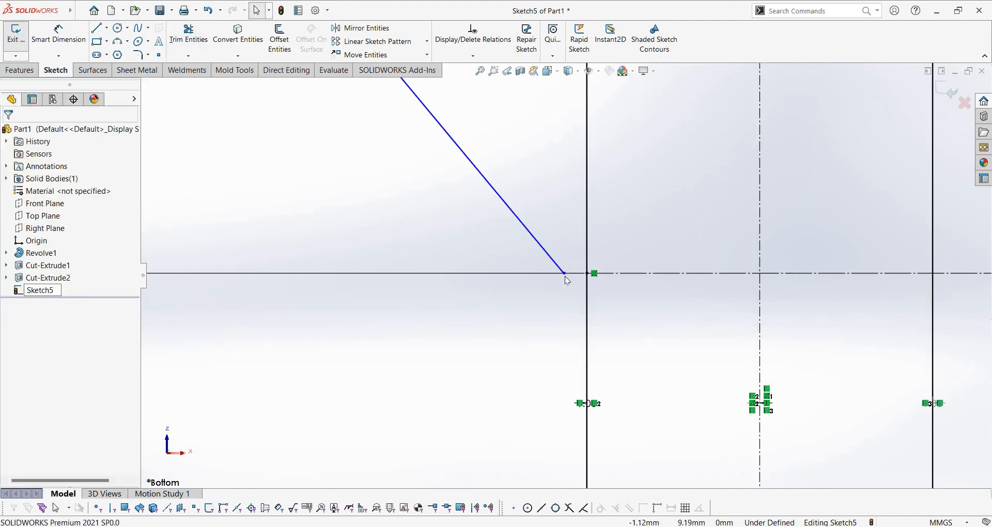
Merge the slanted line's lower endpoint with the construction line's endpoint on the slot's left side.
{"action": "left_click", "coordinate": [564, 273]}
{"action": "left_click", "coordinate": [587, 274], "text": "ctrl"}
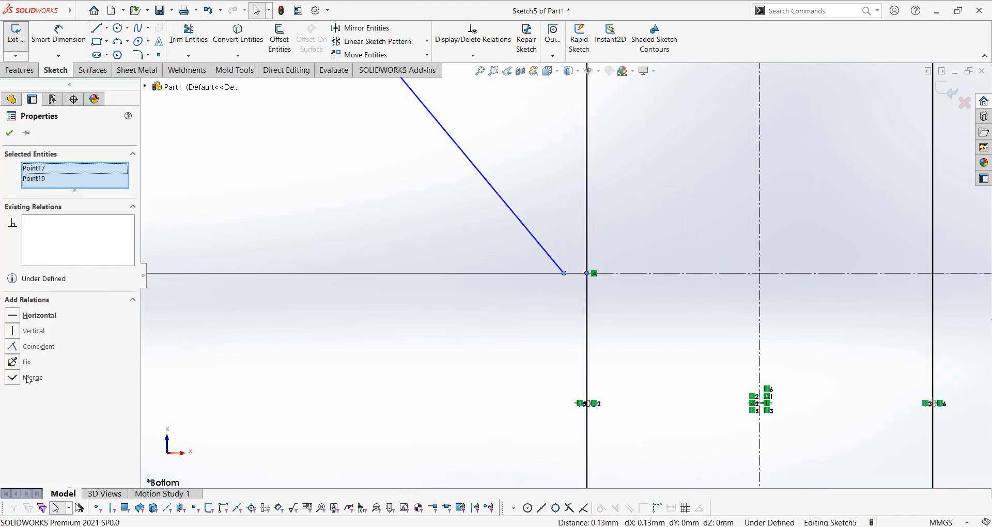
{"action": "left_click", "coordinate": [26, 377]}
{"action": "scroll", "coordinate": [563, 279], "scroll_direction": "up", "scroll_amount": 2}
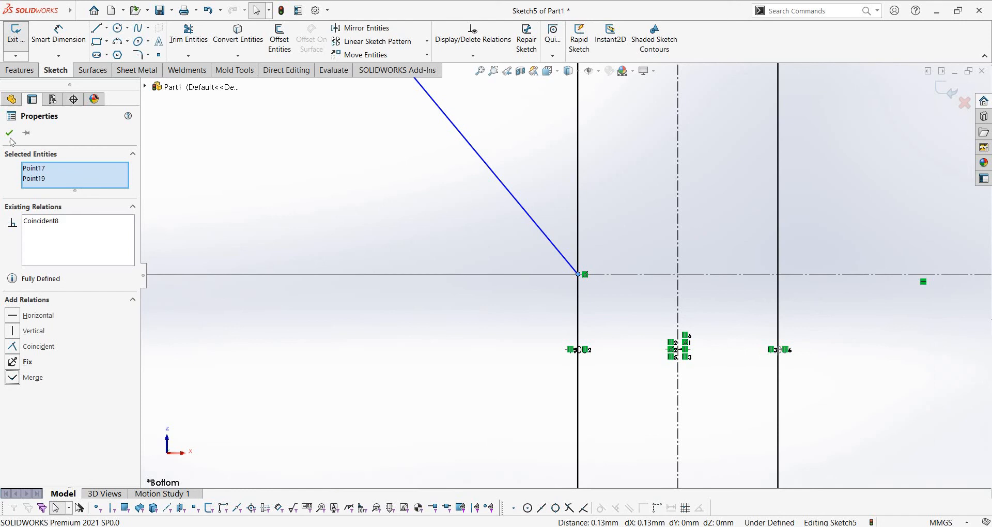
{"action": "left_click", "coordinate": [717, 320]}
Sketch a second slanted line rising outward from the slot's right side and trim the construction line's overhang there.
{"action": "scroll", "coordinate": [688, 272], "scroll_direction": "up", "scroll_amount": 2}
{"action": "scroll", "coordinate": [348, 138], "scroll_direction": "up", "scroll_amount": 2}
{"action": "left_click", "coordinate": [96, 28]}
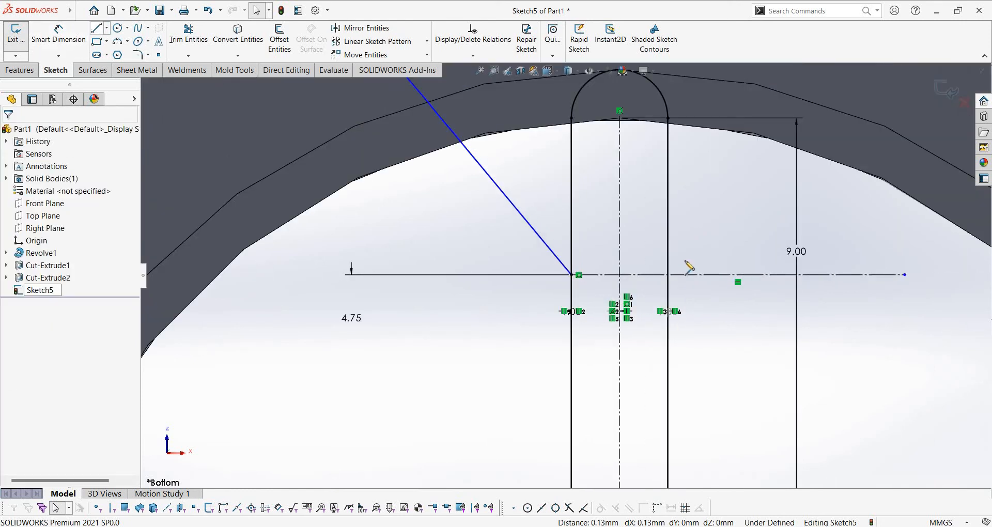
{"action": "left_click", "coordinate": [668, 275]}
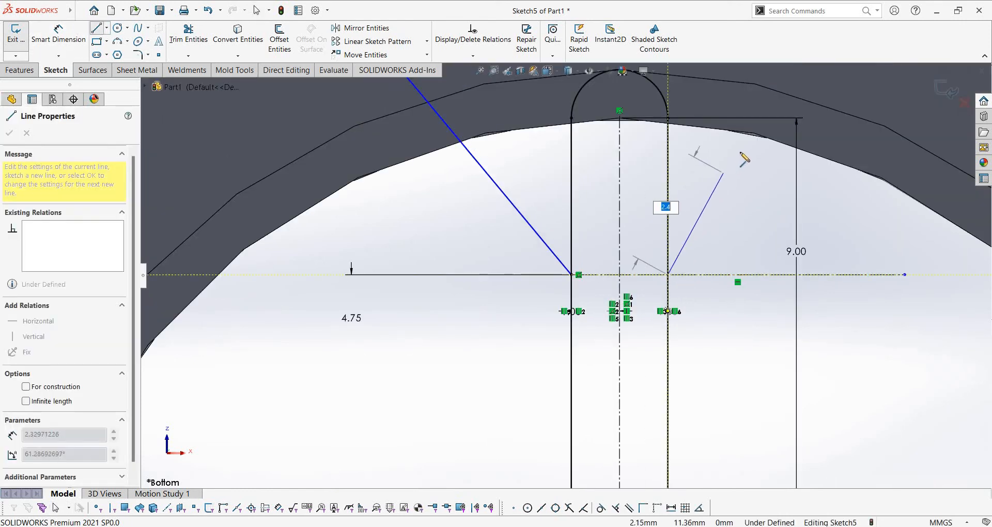
{"action": "left_click", "coordinate": [740, 152]}
{"action": "key", "text": "Escape"}
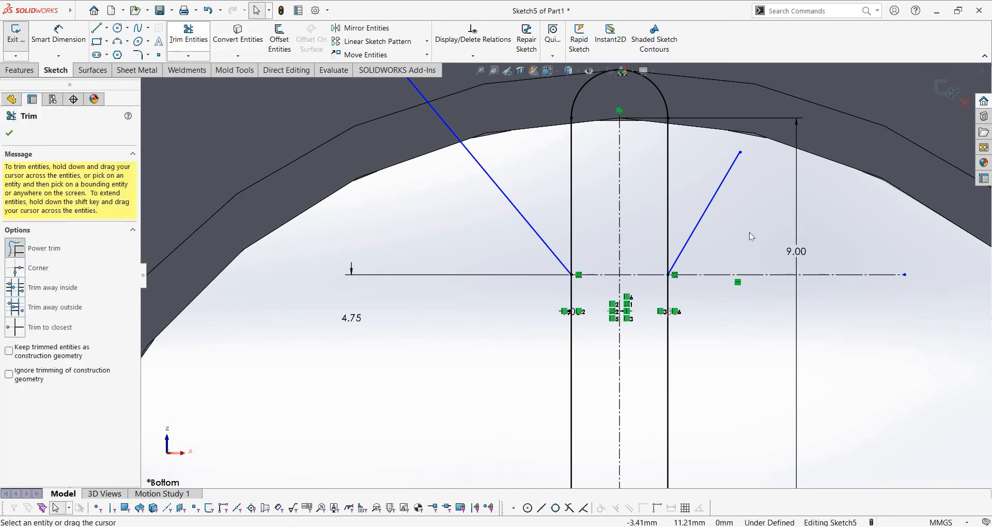
{"action": "left_click_drag", "start_coordinate": [733, 339], "coordinate": [729, 207]}
Dimension the angle between the two slanted lines as 70°.
{"action": "right_click_drag", "start_coordinate": [729, 206], "coordinate": [722, 190]}
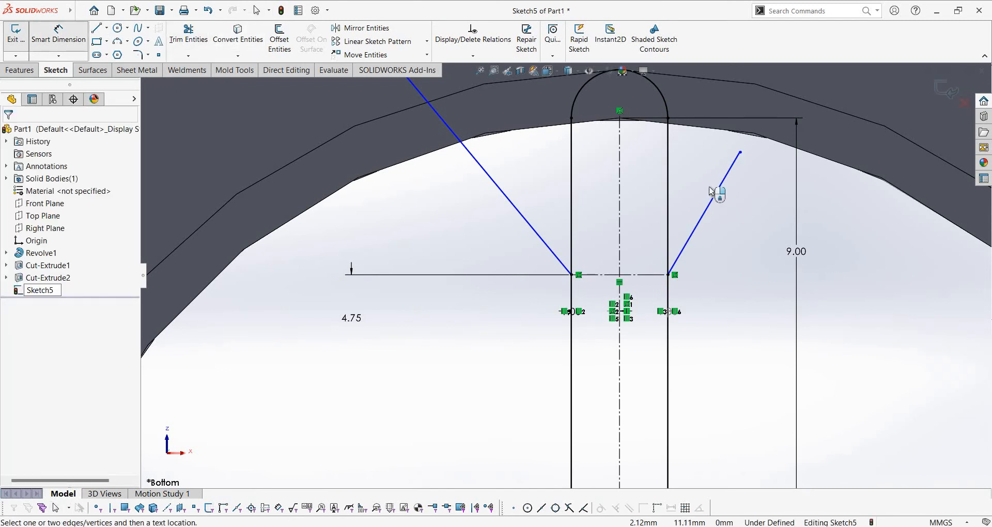
{"action": "left_click", "coordinate": [712, 192]}
{"action": "scroll", "coordinate": [565, 275], "scroll_direction": "up", "scroll_amount": 3}
{"action": "left_click", "coordinate": [524, 215]}
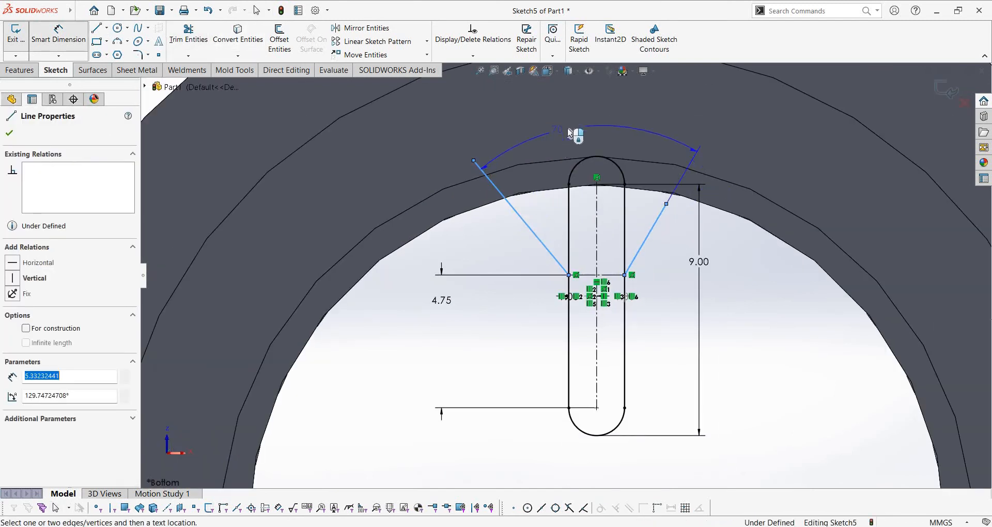
{"action": "left_click", "coordinate": [569, 132]}
{"action": "key", "text": "Return"}
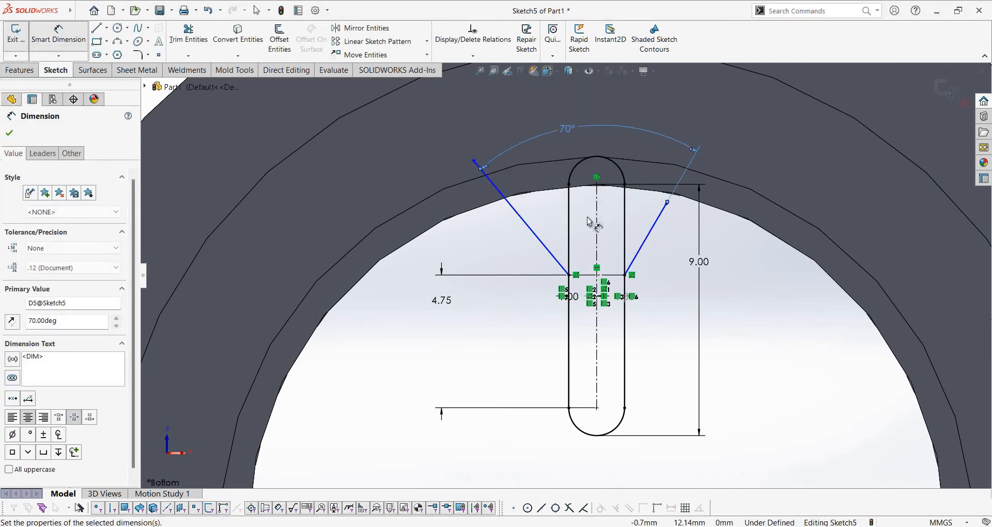
Make the two slanted lines symmetric about the slot's vertical centerline.
{"action": "key", "text": "Escape"}
{"action": "left_click", "coordinate": [541, 241]}
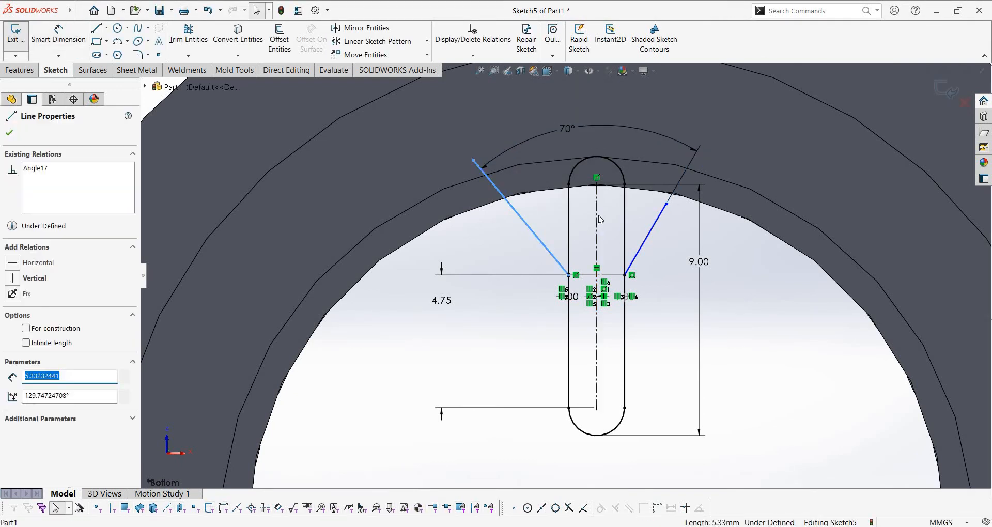
{"action": "left_click", "coordinate": [597, 220], "text": "ctrl"}
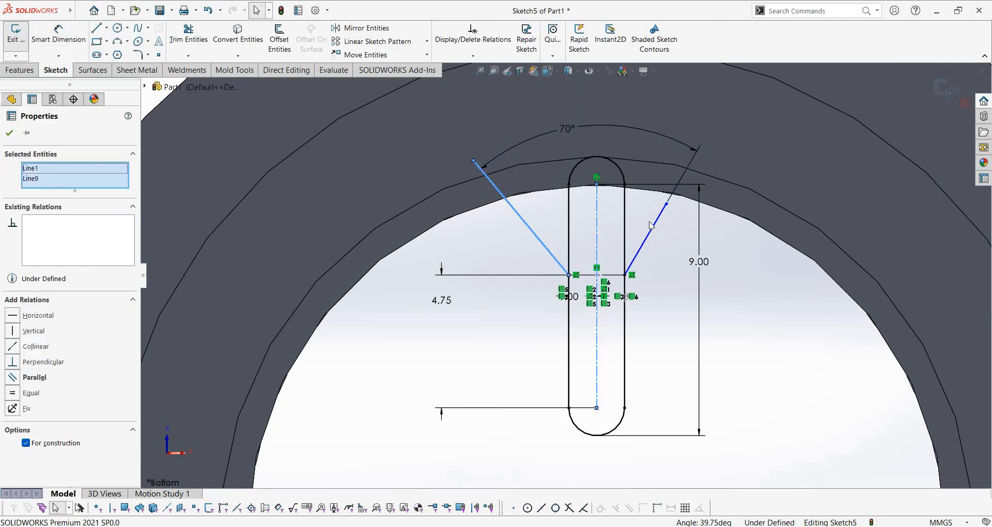
{"action": "left_click", "coordinate": [641, 247], "text": "ctrl"}
{"action": "left_click", "coordinate": [18, 404]}
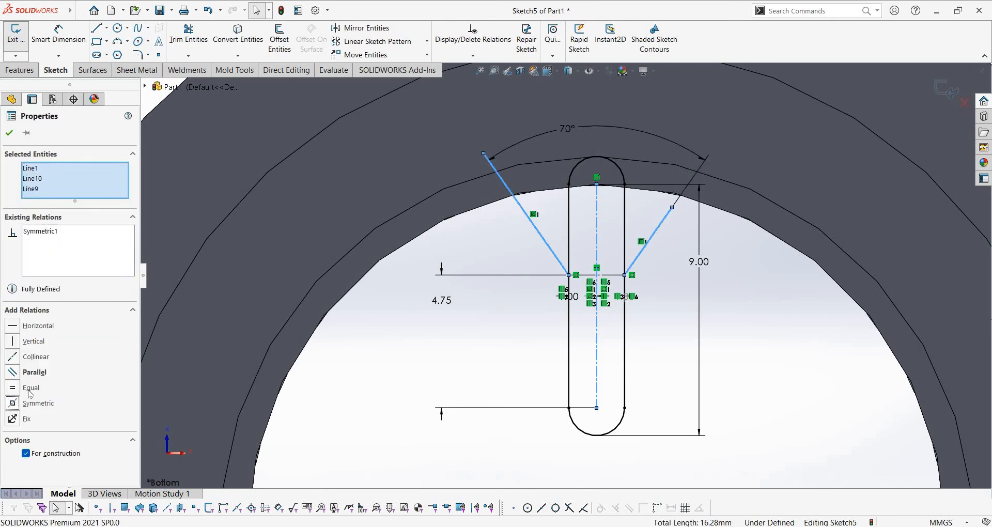
{"action": "key", "text": "Escape"}
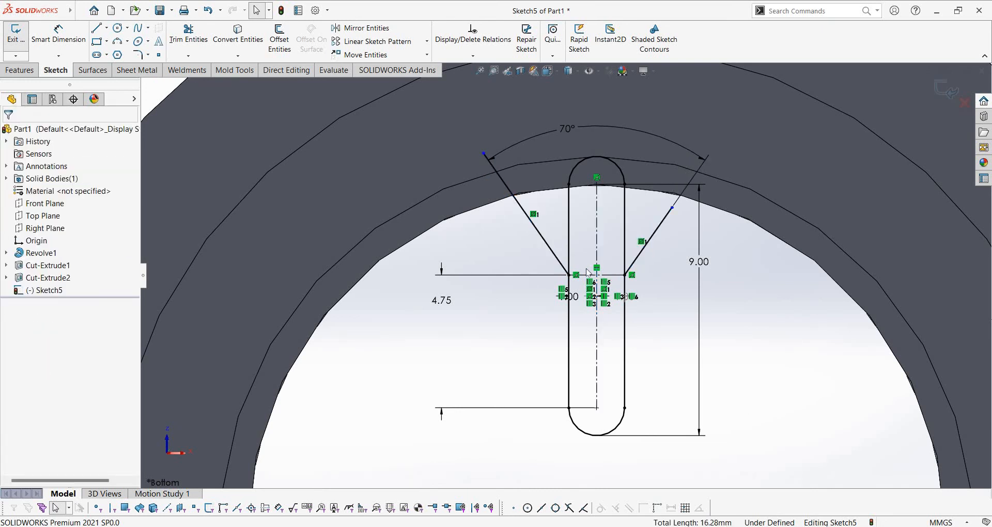
Convert the tube's 25 mm diameter inner circular edge into a sketch entity.
{"action": "scroll", "coordinate": [509, 285], "scroll_direction": "up", "scroll_amount": 3}
{"action": "scroll", "coordinate": [484, 209], "scroll_direction": "down", "scroll_amount": 5}
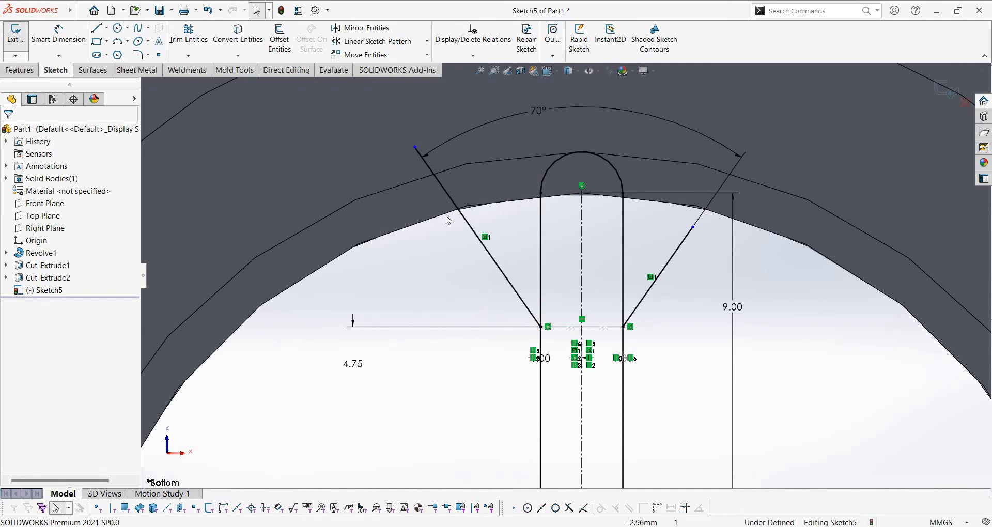
{"action": "middle_click_drag", "start_coordinate": [437, 198], "coordinate": [502, 253]}
{"action": "scroll", "coordinate": [485, 233], "scroll_direction": "up", "scroll_amount": 5}
{"action": "left_click", "coordinate": [501, 252]}
{"action": "left_click", "coordinate": [238, 37]}
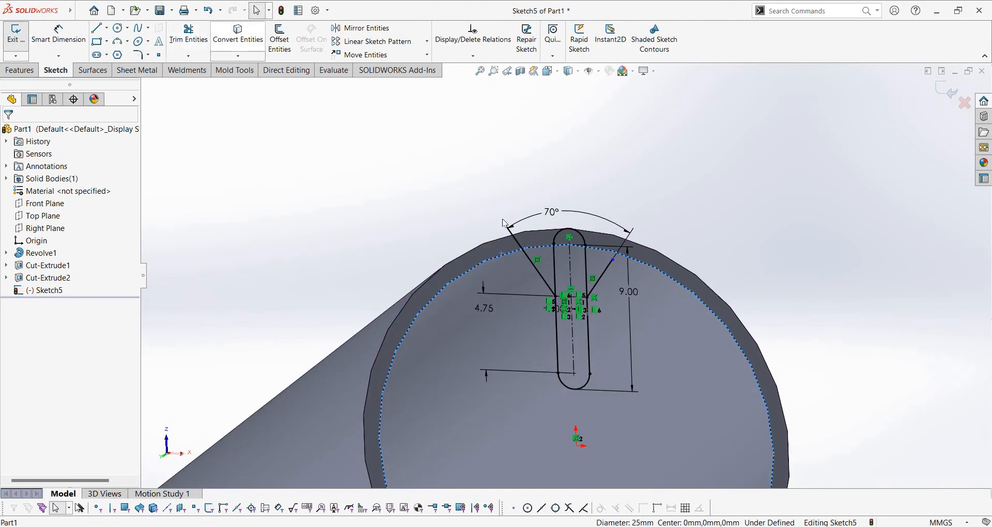
Trim the left slanted line's overhang beyond the converted 25 mm circle.
{"action": "left_click", "coordinate": [198, 45]}
{"action": "mouse_move", "coordinate": [501, 248]}
{"action": "left_mouse_down"}
{"action": "mouse_move", "coordinate": [656, 237]}
{"action": "mouse_move", "coordinate": [722, 253]}
{"action": "left_mouse_up"}
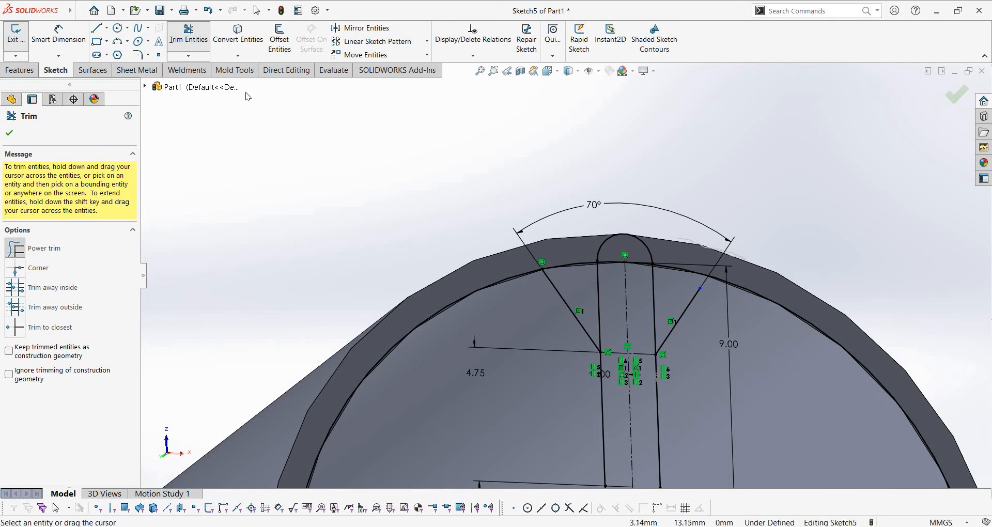
{"action": "key", "text": "Escape"}
Extend the right slanted line outward until it meets the converted 25 mm circle.
{"action": "left_click", "coordinate": [238, 56]}
{"action": "left_click", "coordinate": [186, 57]}
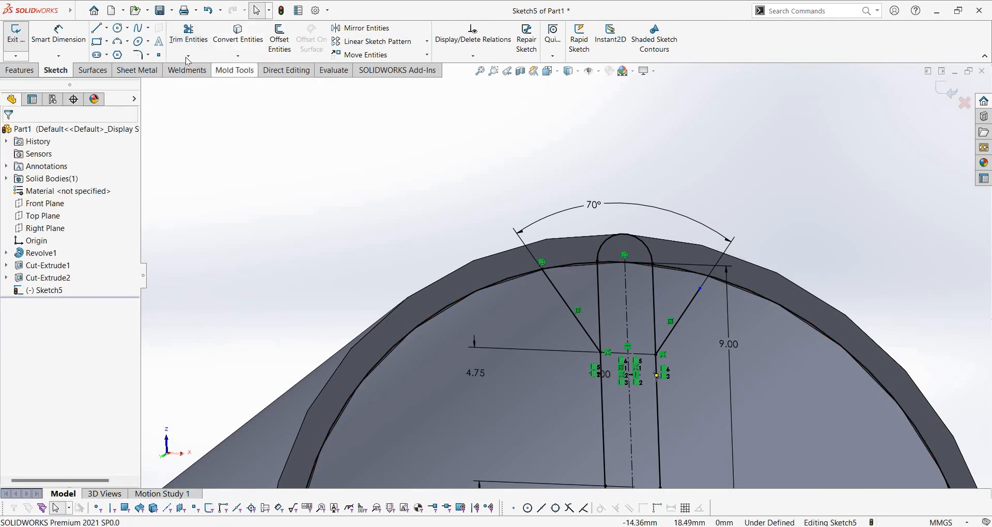
{"action": "left_click", "coordinate": [194, 81]}
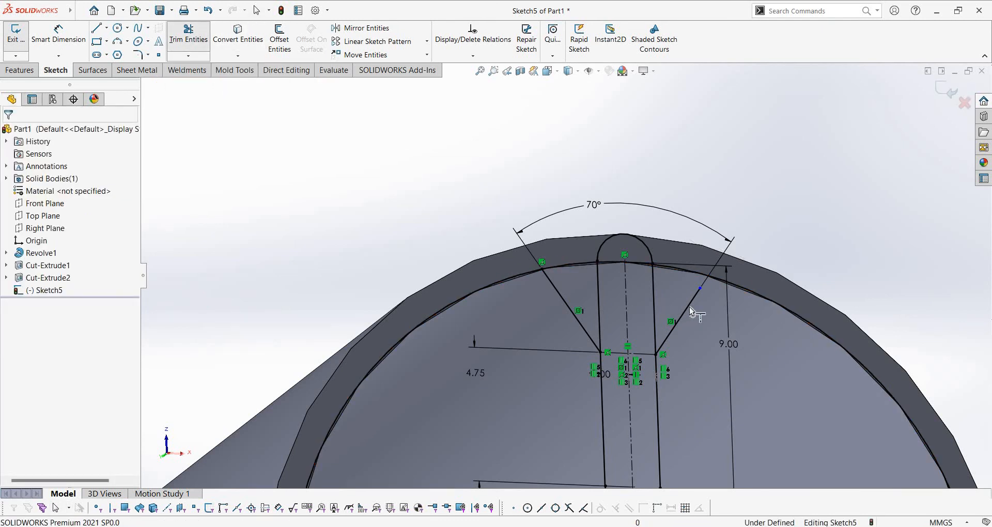
{"action": "left_click", "coordinate": [689, 307]}
{"action": "scroll", "coordinate": [646, 284], "scroll_direction": "up", "scroll_amount": 3}
{"action": "key", "text": "Escape"}
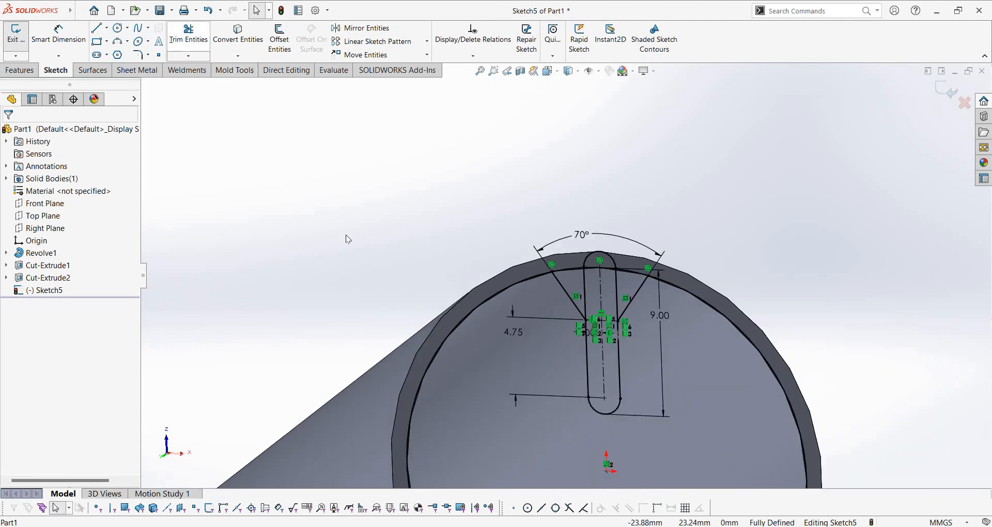
Trim the converted circle outside the slanted lines and the slot's rounded outer end and side segments between them, leaving one closed rib profile.
{"action": "left_click_drag", "start_coordinate": [329, 204], "coordinate": [440, 413]}
{"action": "scroll", "coordinate": [610, 323], "scroll_direction": "up", "scroll_amount": 3}
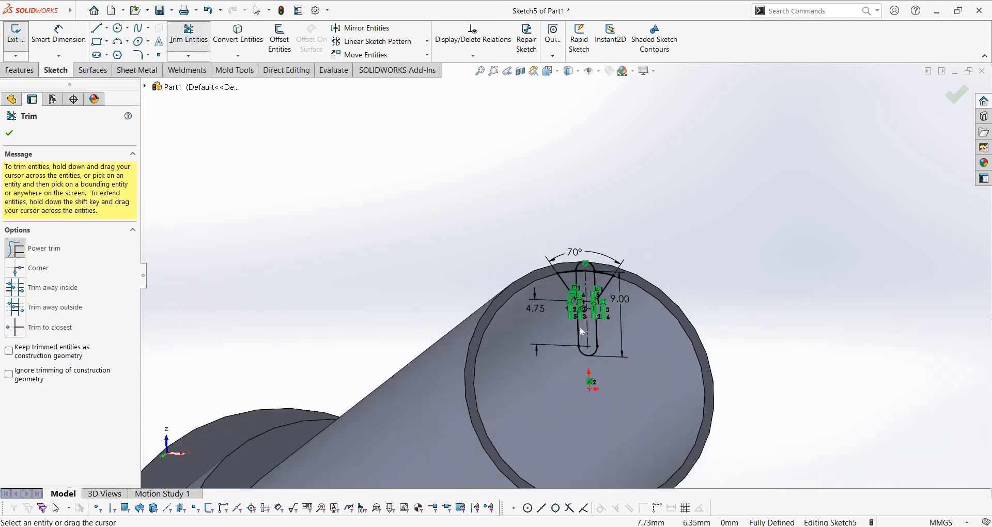
{"action": "mouse_move", "coordinate": [594, 282]}
{"action": "middle_mouse_down"}
{"action": "mouse_move", "coordinate": [574, 305]}
{"action": "mouse_move", "coordinate": [500, 302]}
{"action": "mouse_move", "coordinate": [519, 299]}
{"action": "mouse_move", "coordinate": [451, 269]}
{"action": "middle_mouse_up"}
{"action": "scroll", "coordinate": [571, 323], "scroll_direction": "down", "scroll_amount": 5}
{"action": "scroll", "coordinate": [519, 299], "scroll_direction": "up", "scroll_amount": 3}
{"action": "scroll", "coordinate": [448, 269], "scroll_direction": "down", "scroll_amount": 6}
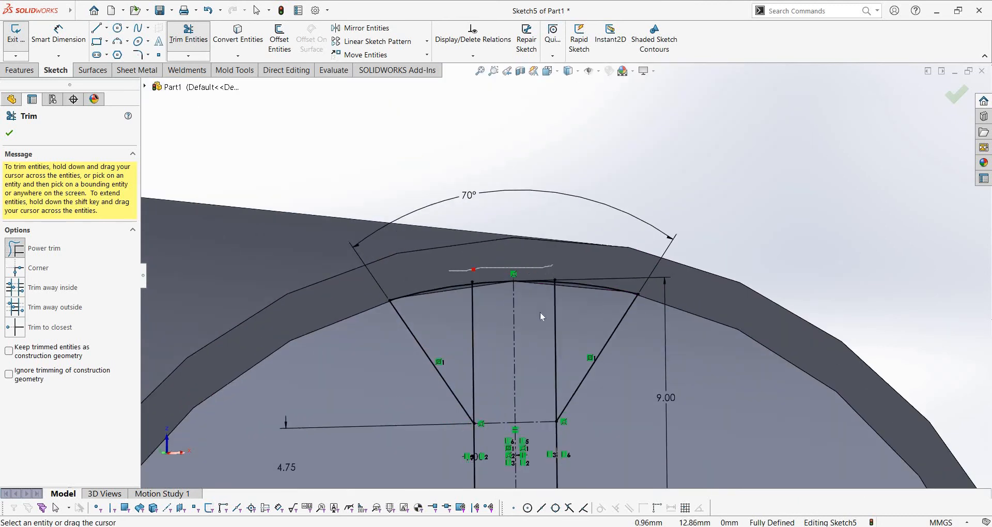
{"action": "mouse_move", "coordinate": [571, 311]}
{"action": "left_mouse_down"}
{"action": "mouse_move", "coordinate": [552, 329]}
{"action": "mouse_move", "coordinate": [467, 339]}
{"action": "left_mouse_up"}
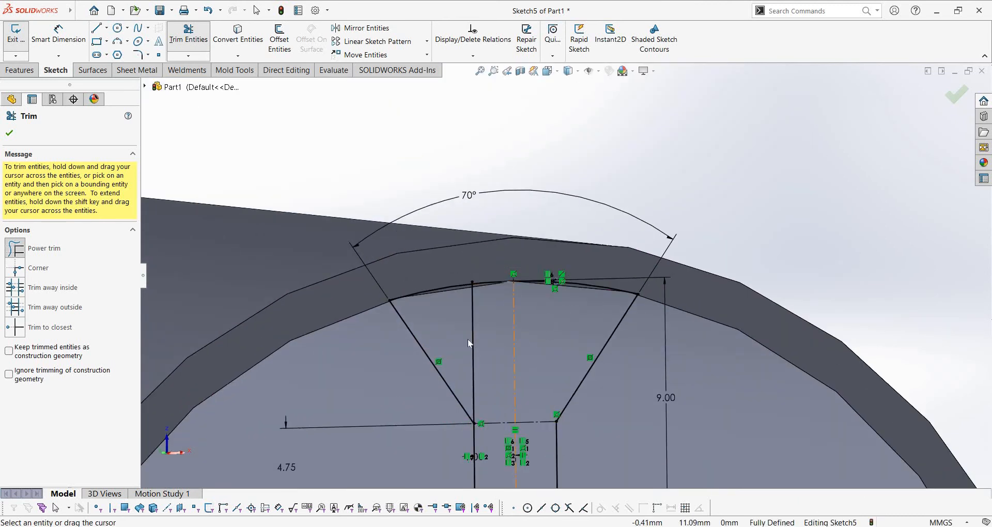
{"action": "scroll", "coordinate": [633, 282], "scroll_direction": "up", "scroll_amount": 7}
{"action": "key", "text": "Escape"}
Extrude the closed rib profile region as a 2 mm blind boss, reversed to run into the tube.
{"action": "scroll", "coordinate": [612, 343], "scroll_direction": "up", "scroll_amount": 3}
{"action": "middle_click_drag", "start_coordinate": [610, 317], "coordinate": [590, 305]}
{"action": "scroll", "coordinate": [597, 320], "scroll_direction": "down", "scroll_amount": 1}
{"action": "left_click", "coordinate": [19, 70]}
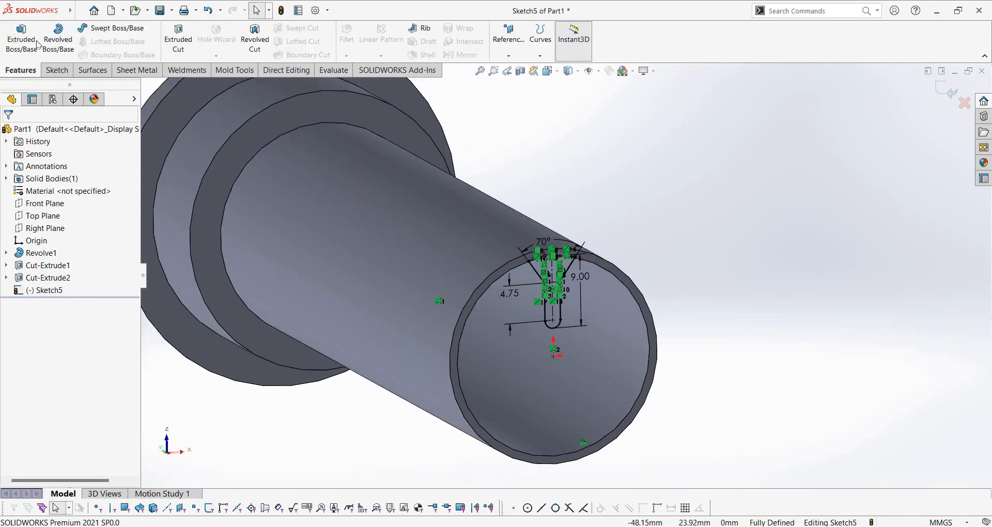
{"action": "left_click", "coordinate": [21, 38]}
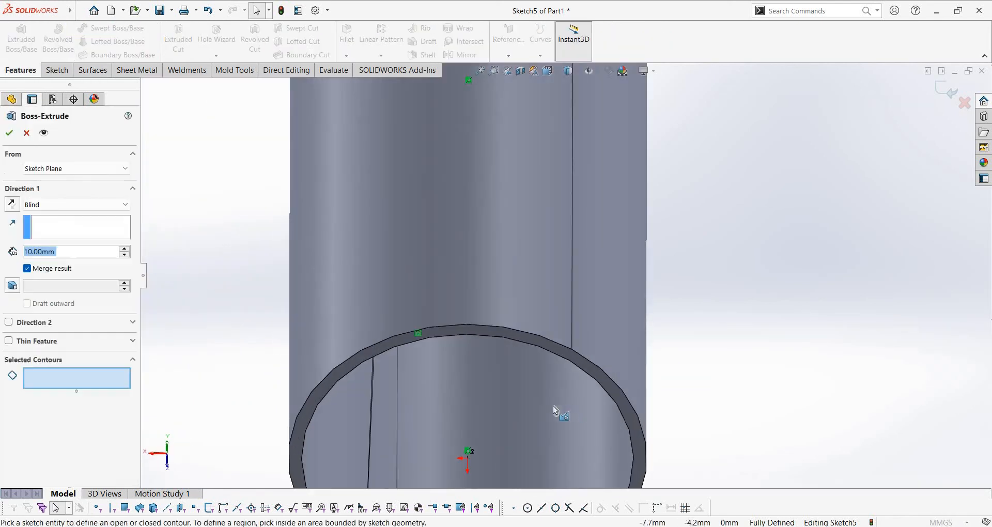
{"action": "left_click", "coordinate": [474, 363]}
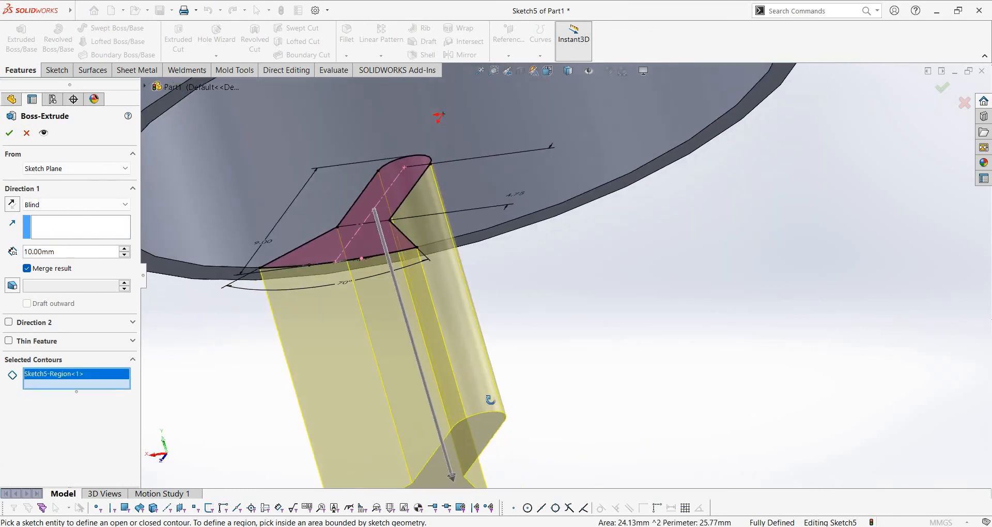
{"action": "type", "text": "2"}
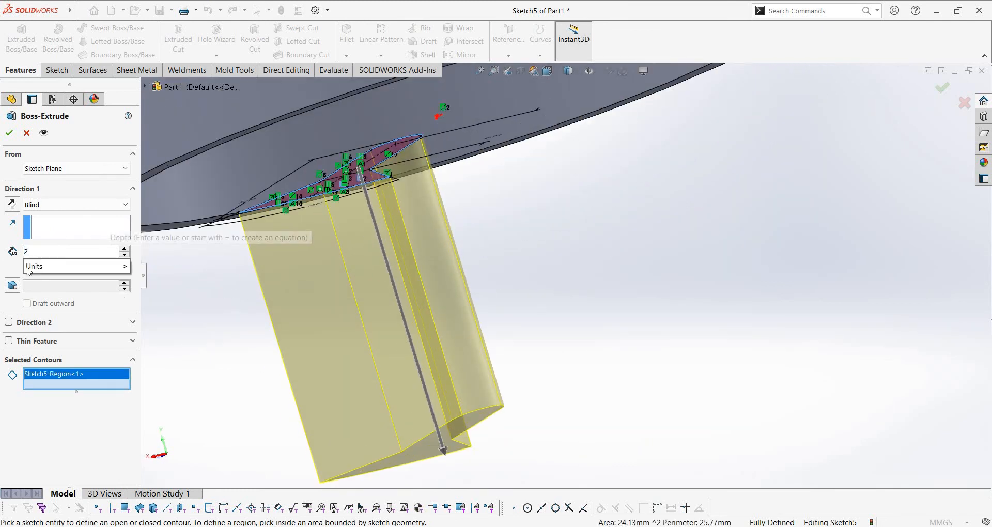
{"action": "key", "text": "Return"}
{"action": "left_click", "coordinate": [13, 204]}
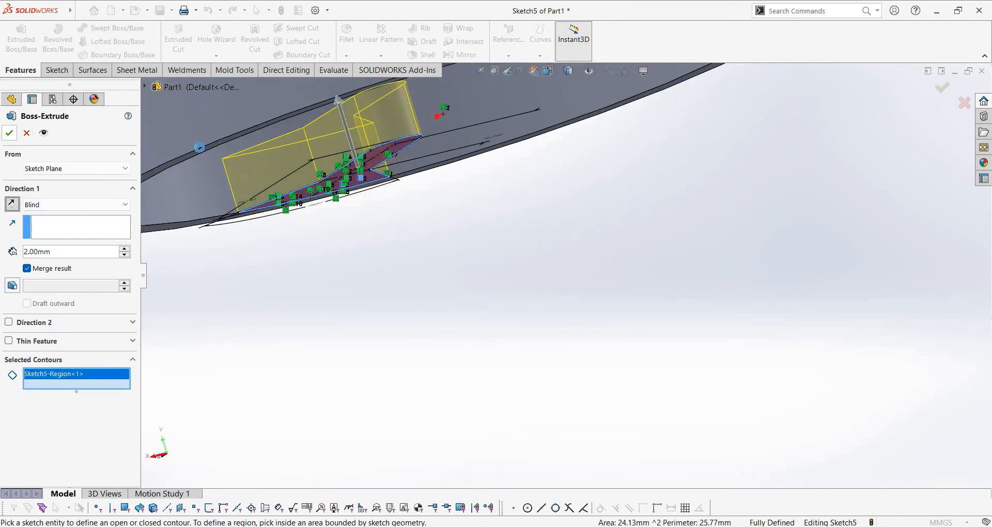
Set up a circular pattern of the extruded rib about the tube's circular end edge, equally spaced over 360°.
{"action": "scroll", "coordinate": [544, 250], "scroll_direction": "up", "scroll_amount": 6}
{"action": "key", "text": "space"}
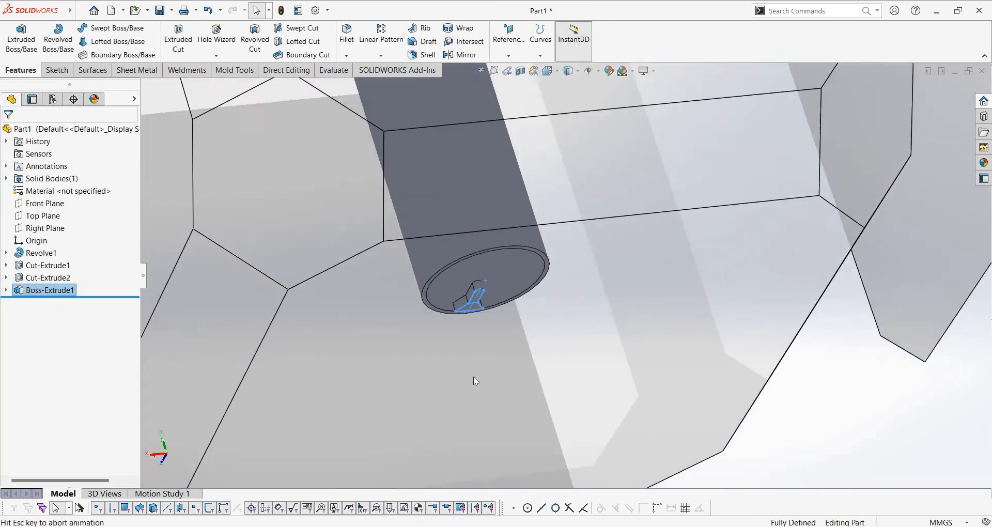
{"action": "left_click", "coordinate": [473, 377]}
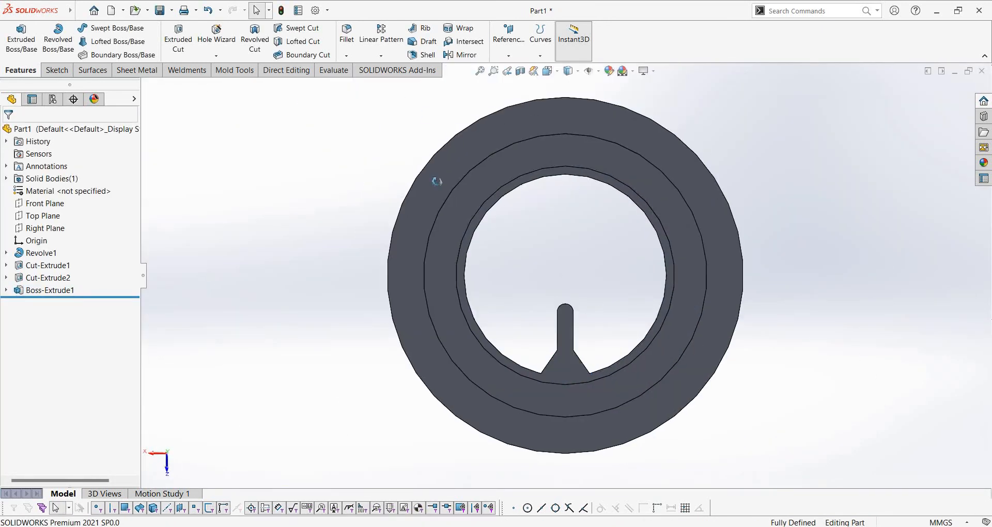
{"action": "middle_click_drag", "start_coordinate": [437, 181], "coordinate": [331, 83]}
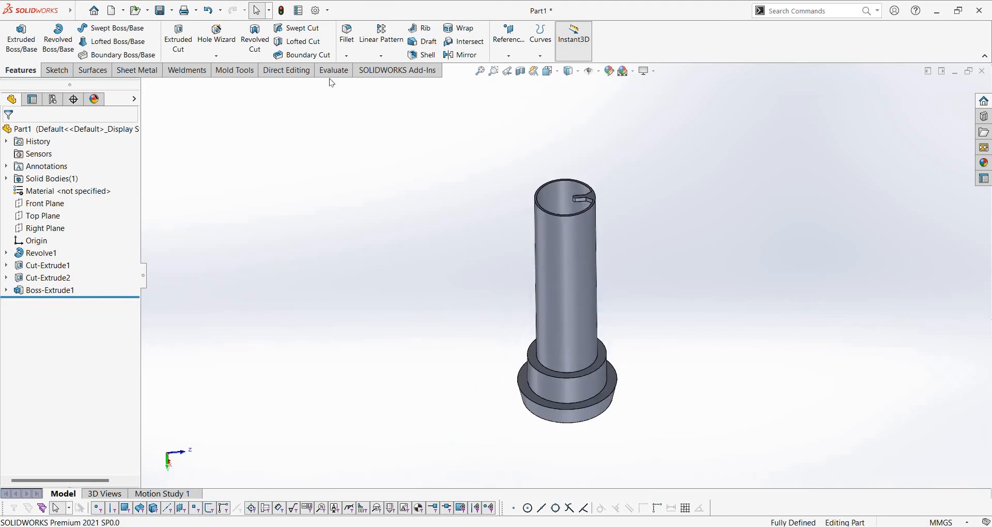
{"action": "scroll", "coordinate": [549, 202], "scroll_direction": "down", "scroll_amount": 3}
{"action": "left_click", "coordinate": [387, 82]}
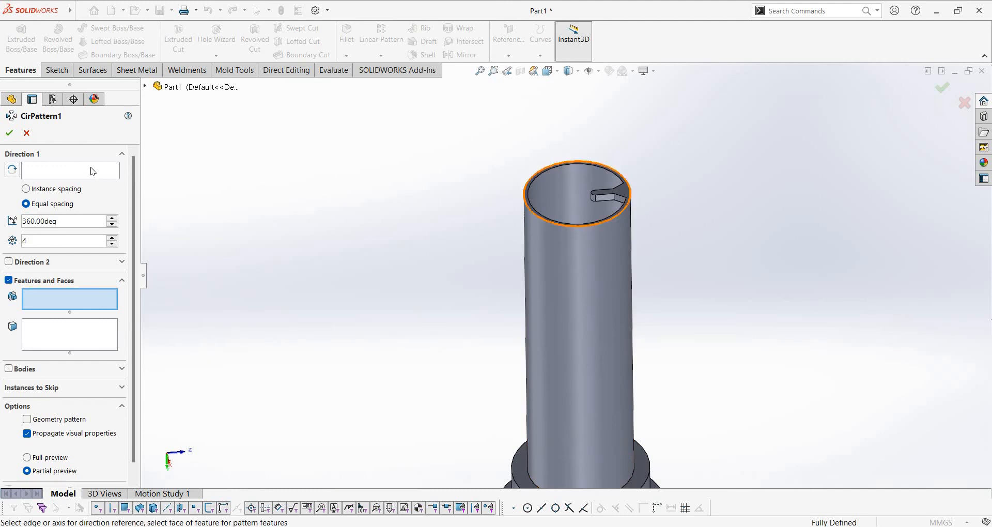
{"action": "left_click", "coordinate": [91, 168]}
{"action": "left_click", "coordinate": [574, 227]}
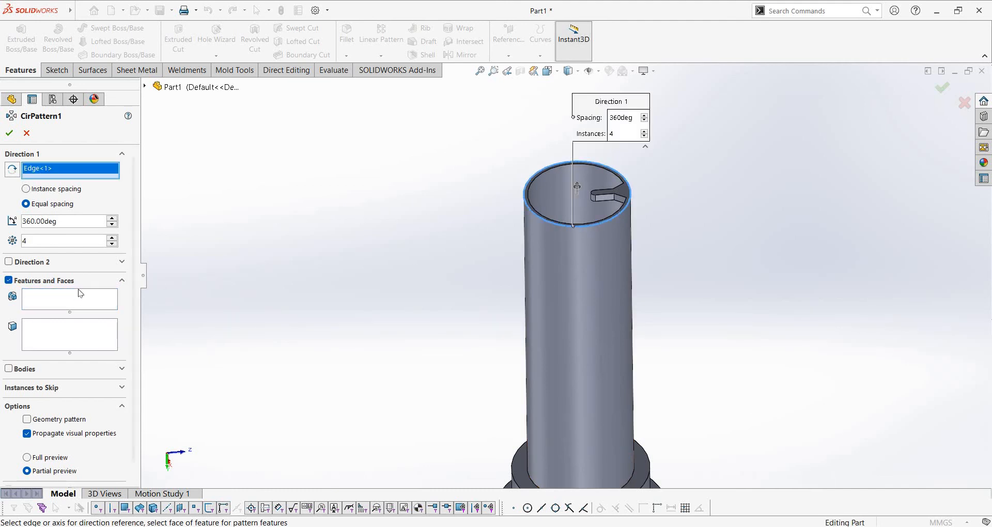
{"action": "left_click", "coordinate": [78, 294]}
{"action": "left_click", "coordinate": [147, 87]}
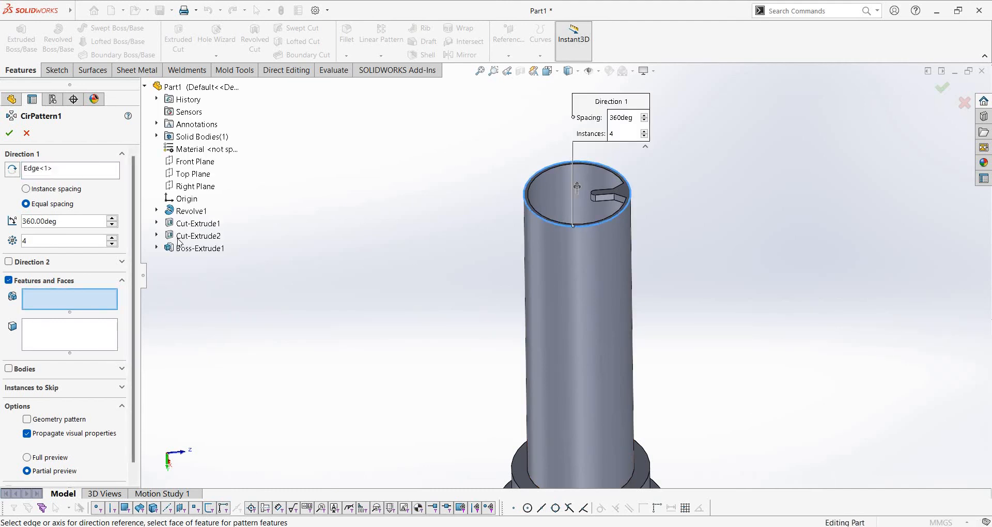
{"action": "left_click", "coordinate": [184, 247]}
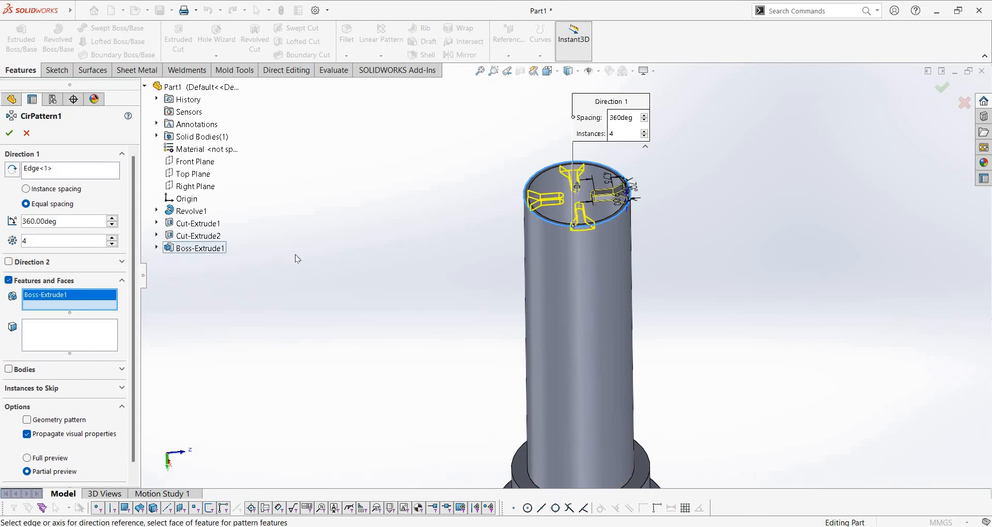
Set the circular pattern to 6 instances, check the rib arrangement against Section A-A in the PDF drawing, and finish the pattern.
{"action": "double_click", "coordinate": [112, 239]}
{"action": "left_click", "coordinate": [586, 526]}
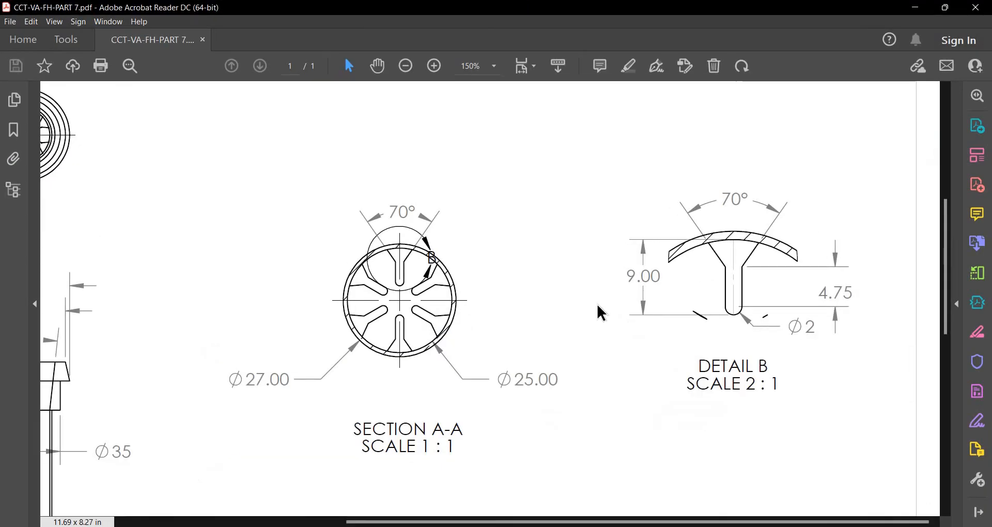
{"action": "scroll", "coordinate": [432, 309], "scroll_direction": "down", "scroll_amount": 2, "text": "ctrl"}
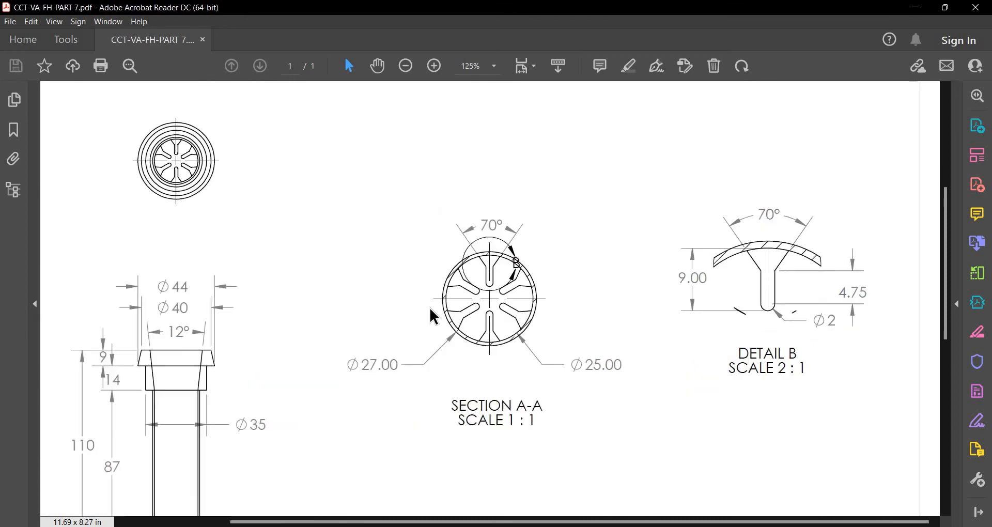
{"action": "left_click", "coordinate": [913, 10]}
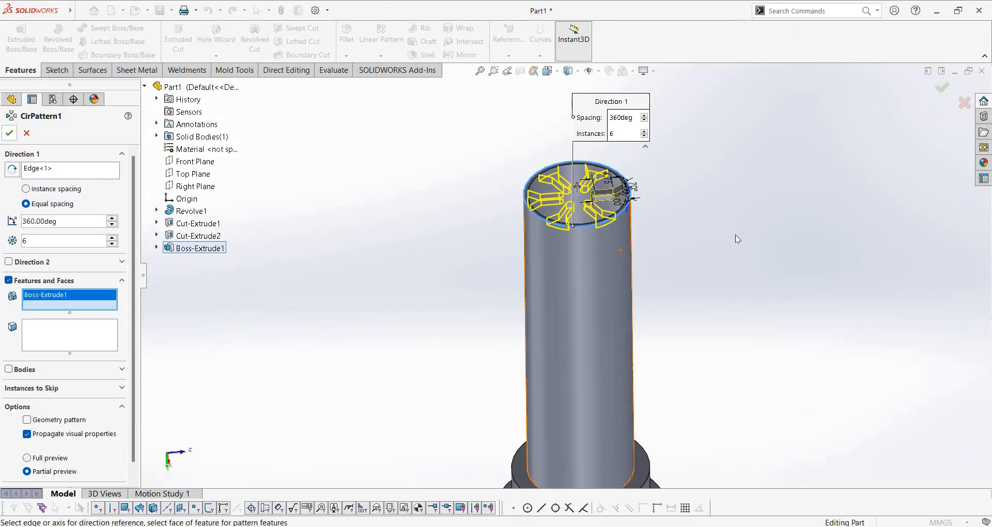
{"action": "key", "text": "Return"}
Examine the patterned ribs and the whole stepped tube from several sides, including the isometric view.
{"action": "middle_click_drag", "start_coordinate": [661, 147], "coordinate": [640, 219]}
{"action": "scroll", "coordinate": [640, 219], "scroll_direction": "up", "scroll_amount": 4}
{"action": "middle_click_drag", "start_coordinate": [524, 109], "coordinate": [655, 259]}
{"action": "scroll", "coordinate": [660, 269], "scroll_direction": "down", "scroll_amount": 2}
{"action": "scroll", "coordinate": [655, 259], "scroll_direction": "up", "scroll_amount": 5}
{"action": "key", "text": "space"}
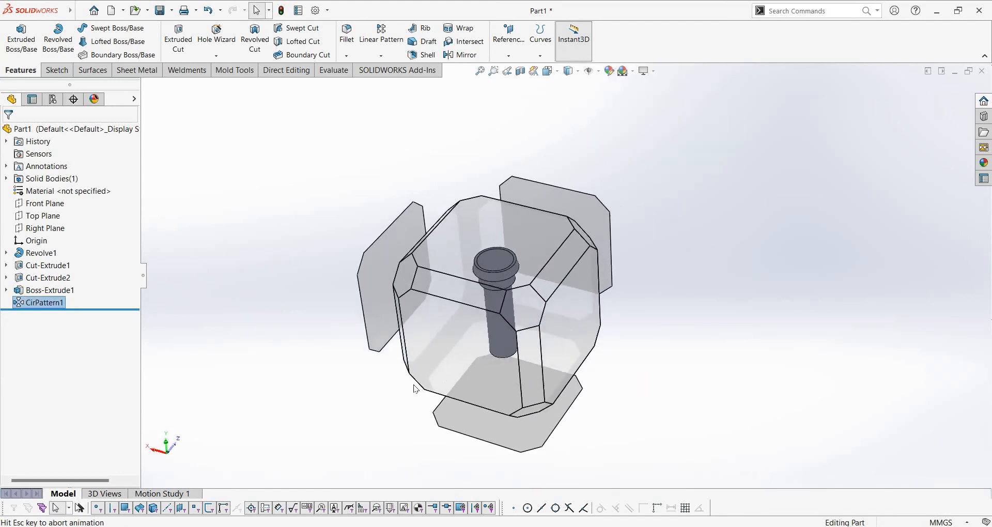
{"action": "left_click", "coordinate": [417, 376]}
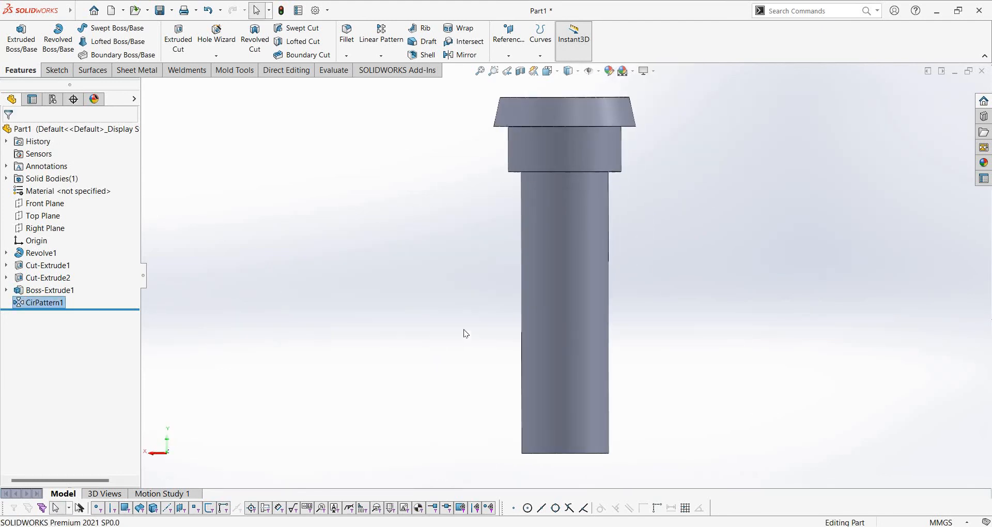
{"action": "key", "text": "ctrl+7"}
{"action": "scroll", "coordinate": [591, 255], "scroll_direction": "up", "scroll_amount": 2}
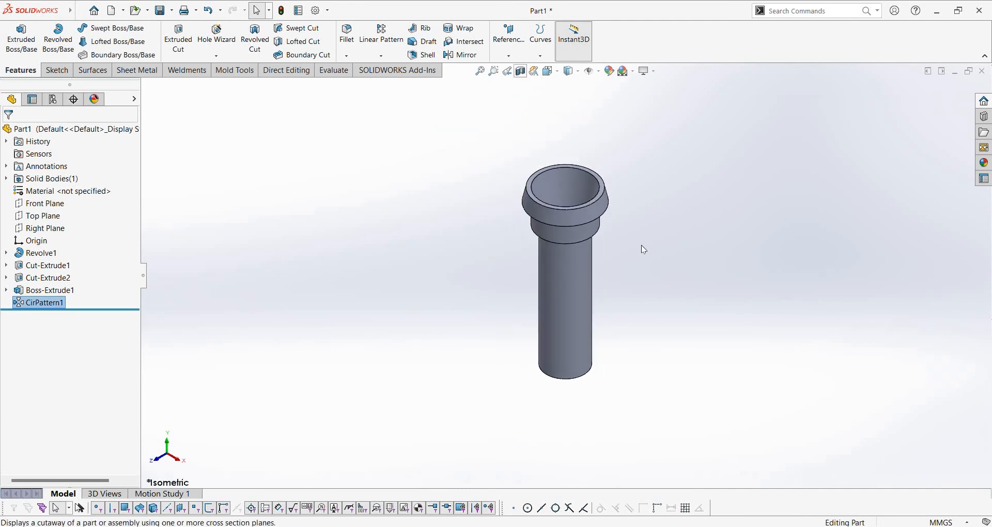
{"action": "scroll", "coordinate": [579, 132], "scroll_direction": "up", "scroll_amount": 2}
{"action": "scroll", "coordinate": [638, 166], "scroll_direction": "down", "scroll_amount": 2}
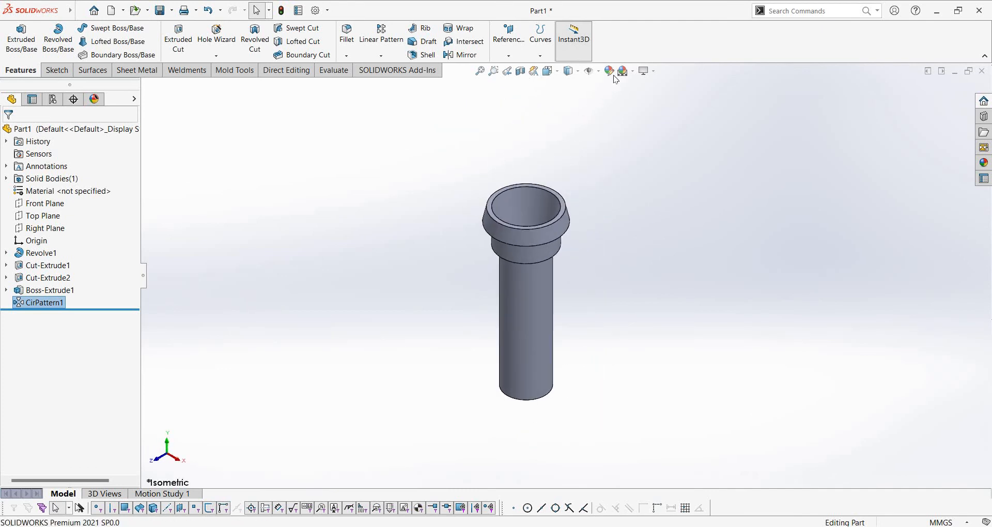
{"action": "left_click", "coordinate": [614, 170]}
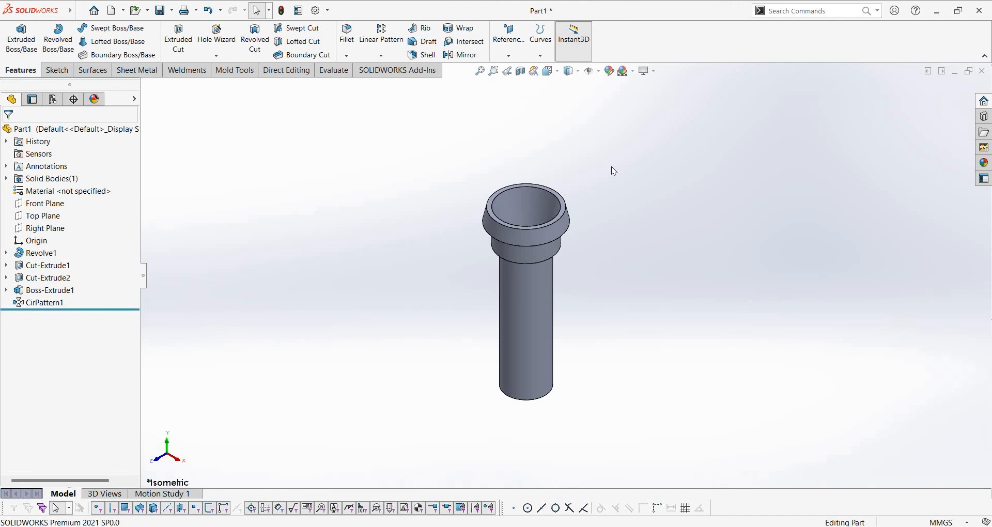